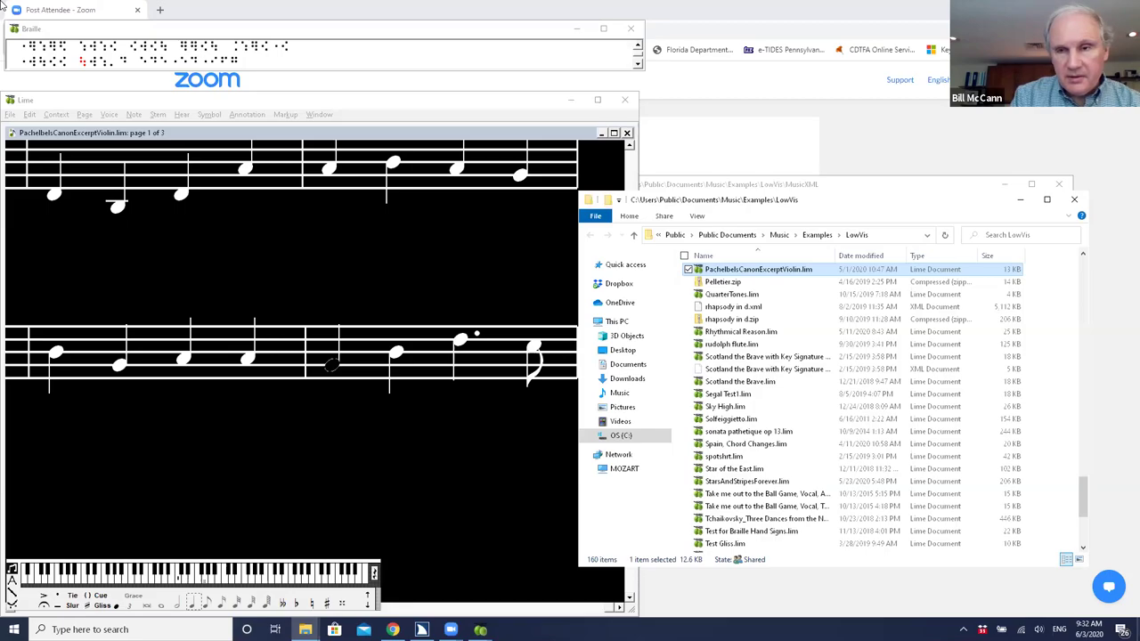
Step: Play the DancingDotsLimeLighterOneMinuteVideo file from the desktop through to its end and close the player
key(super+d)
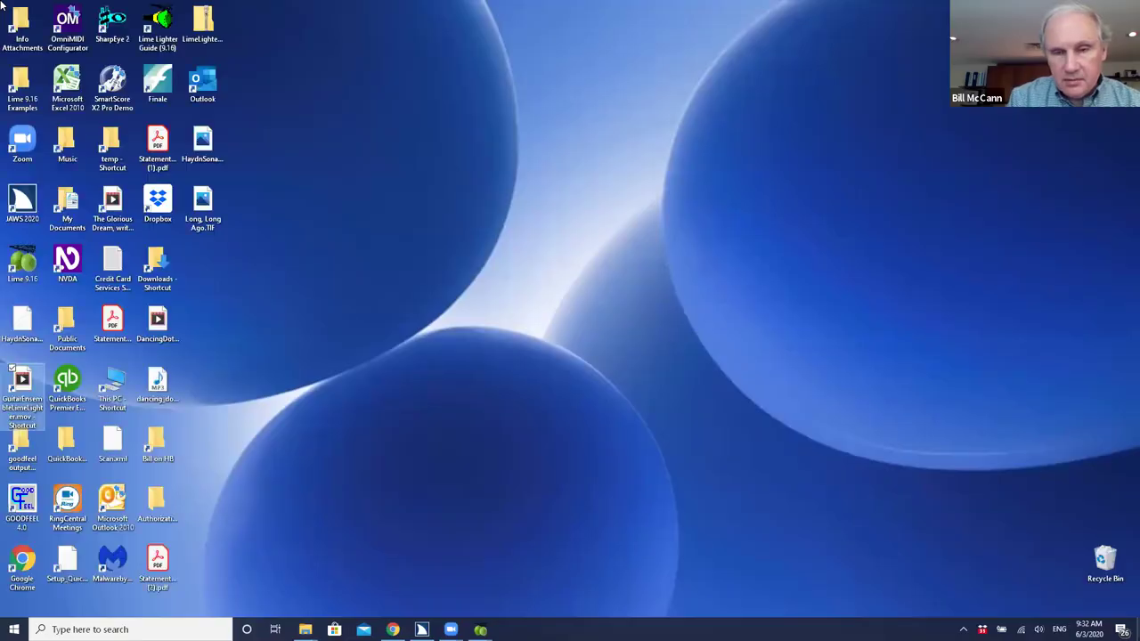
key(d)
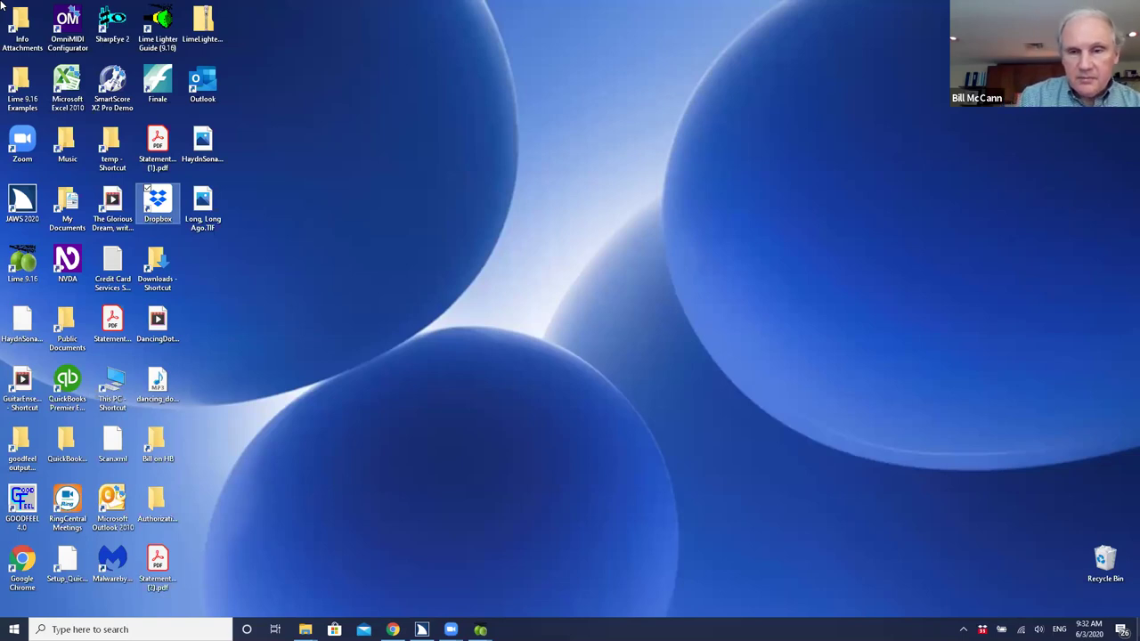
key(d)
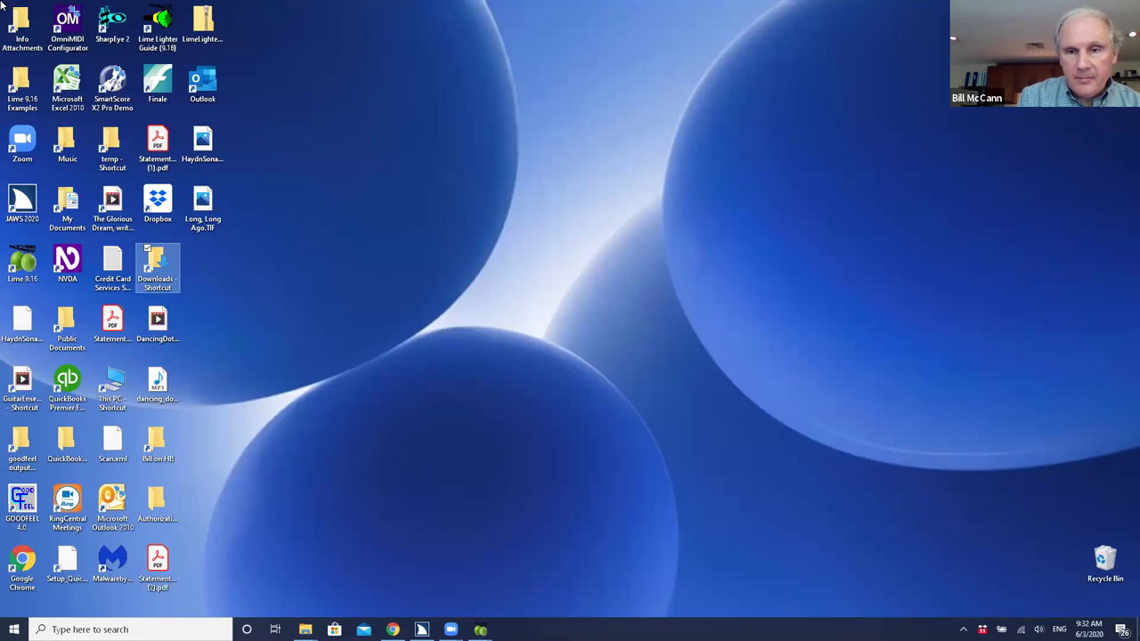
key(d)
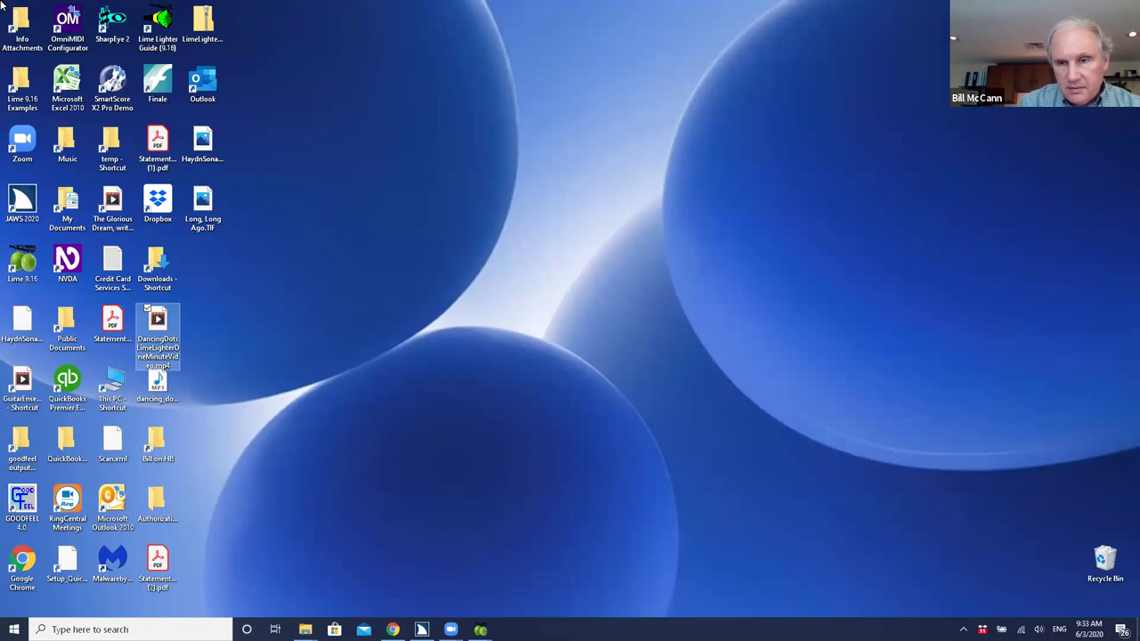
key(Return)
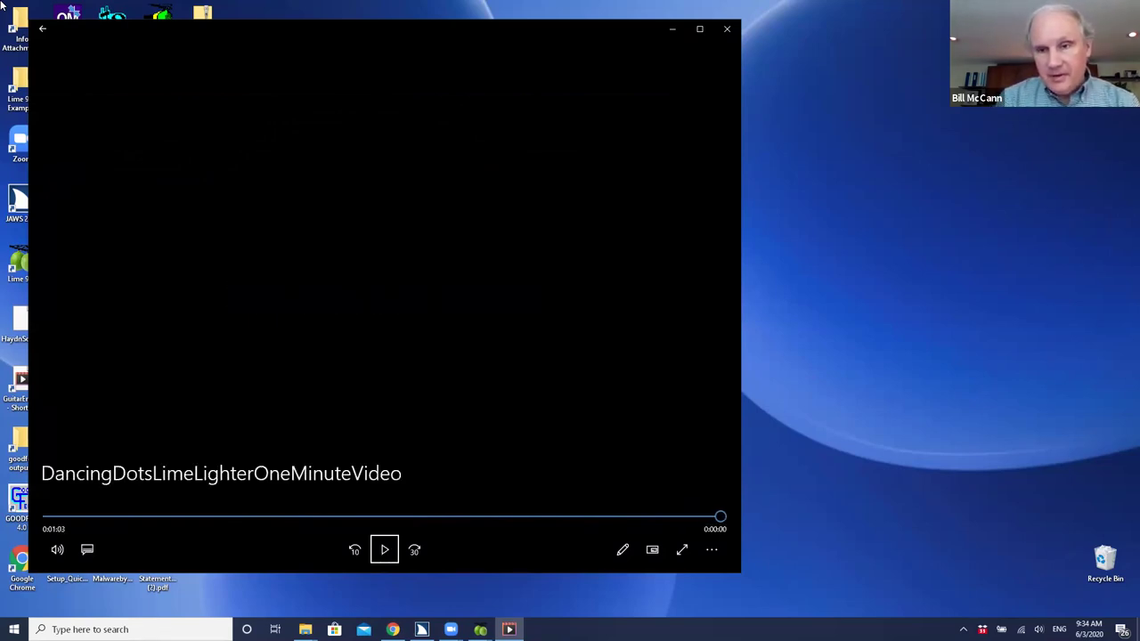
key(alt+F4)
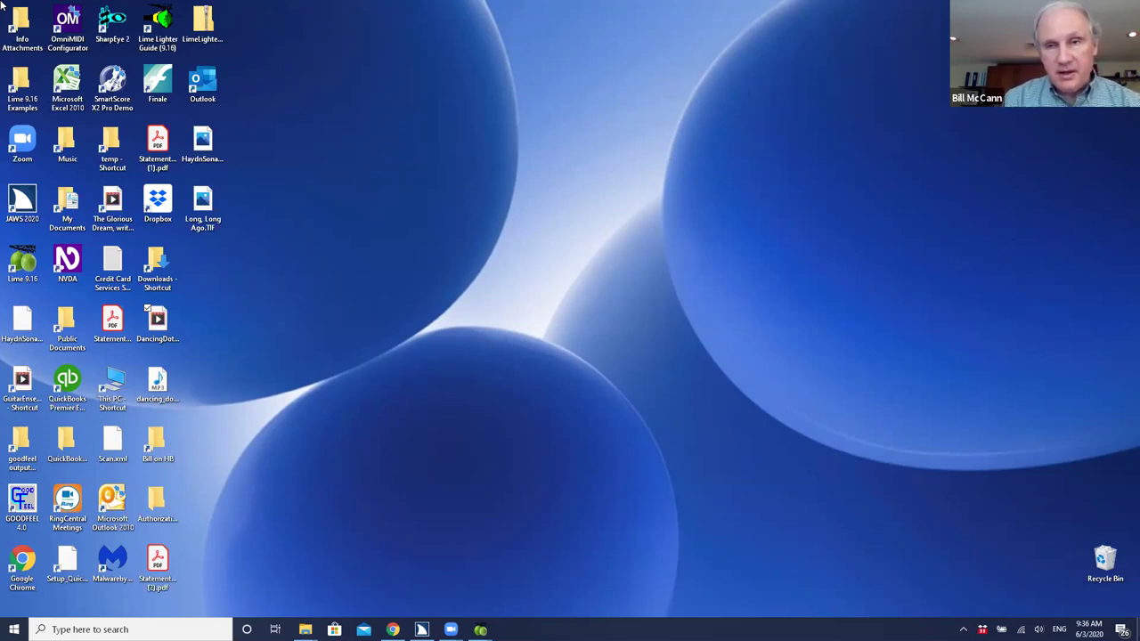
Step: Switch to Lime and launch GOODFEEL on the PachelbelsCanonExcerptViolin score
key(alt+Tab)
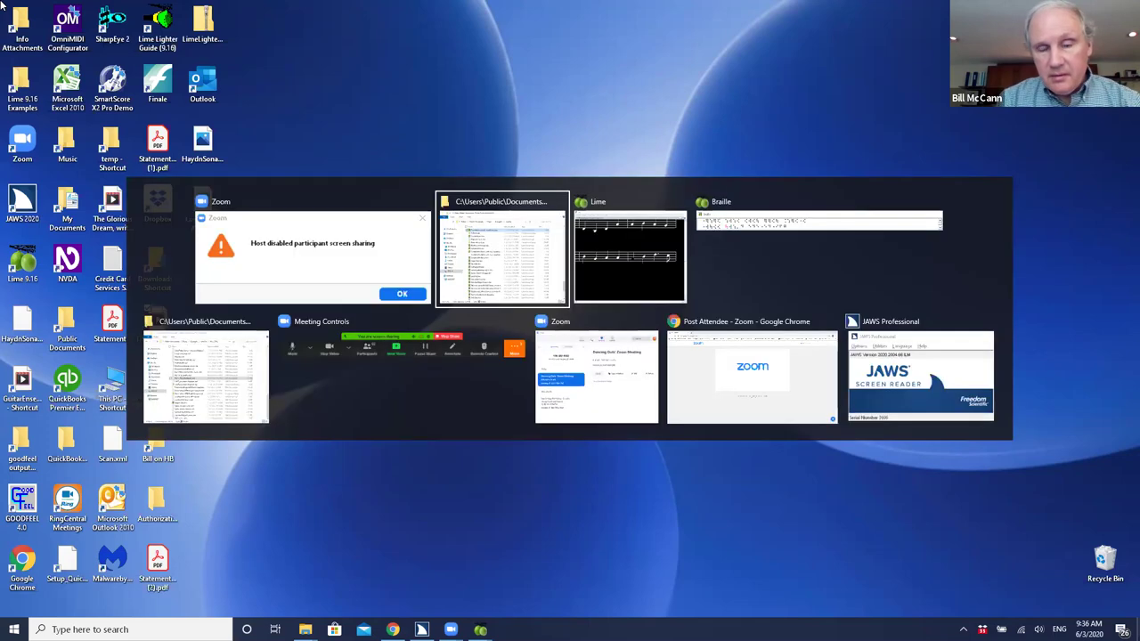
key(alt+Tab)
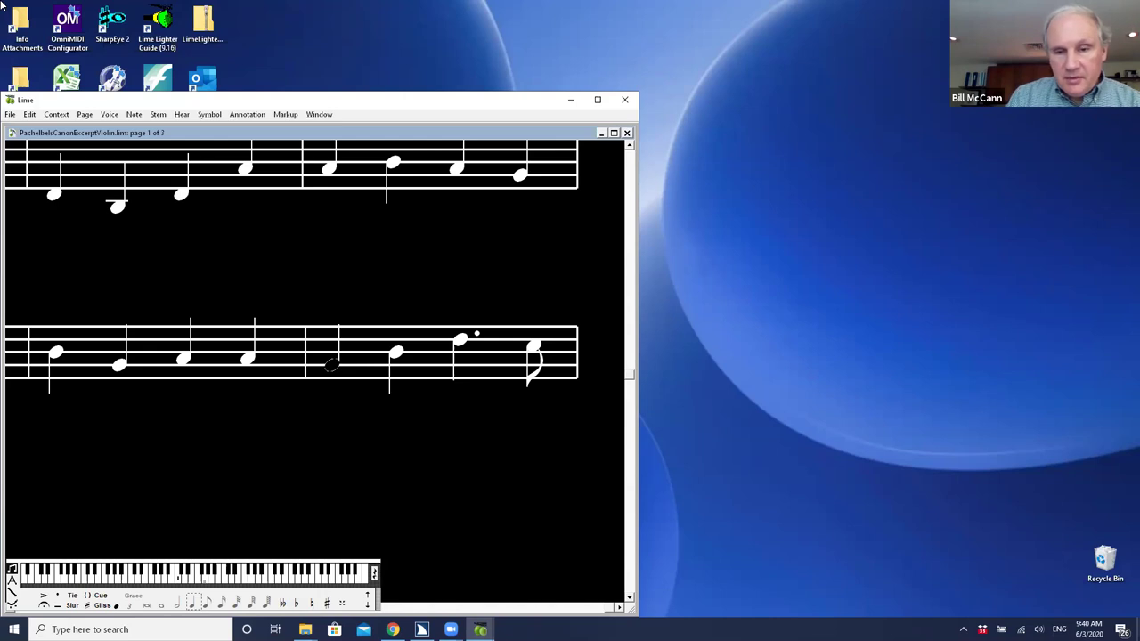
key(alt+f)
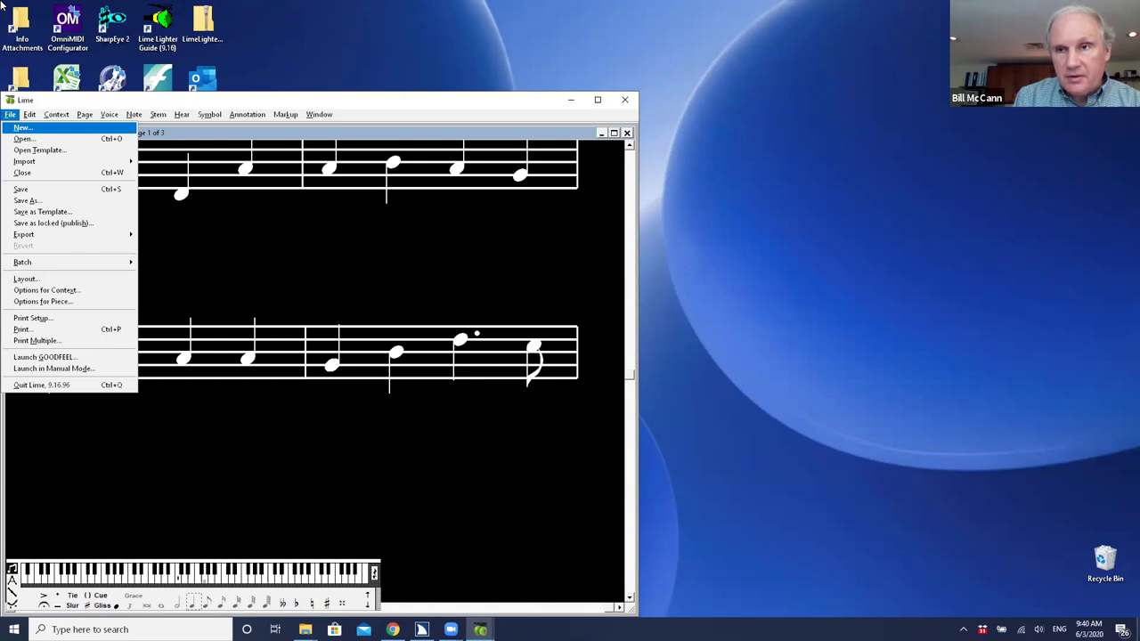
key(Up)
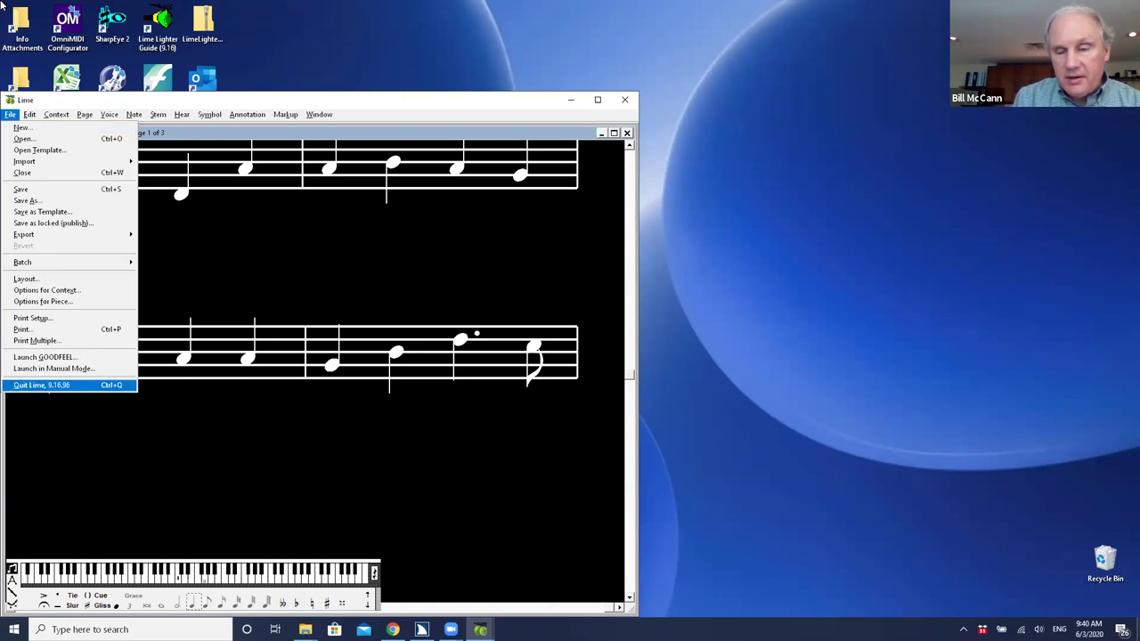
key(Up)
key(Up)
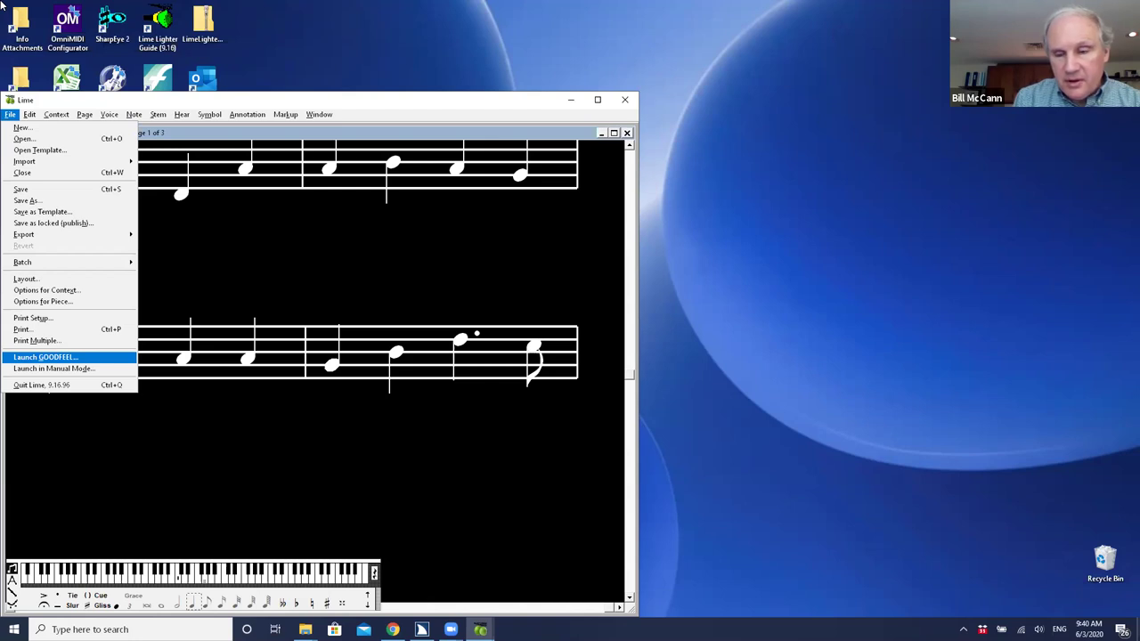
key(Escape)
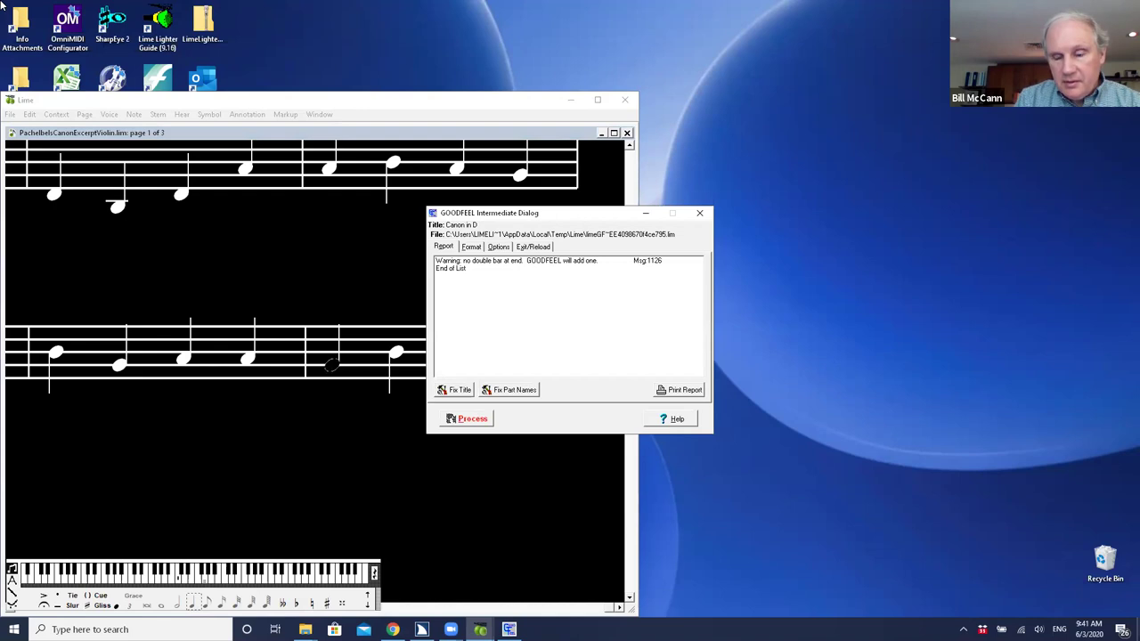
Step: Process the Canon in D score into braille and send the result to the Braille Editor
key(Tab)
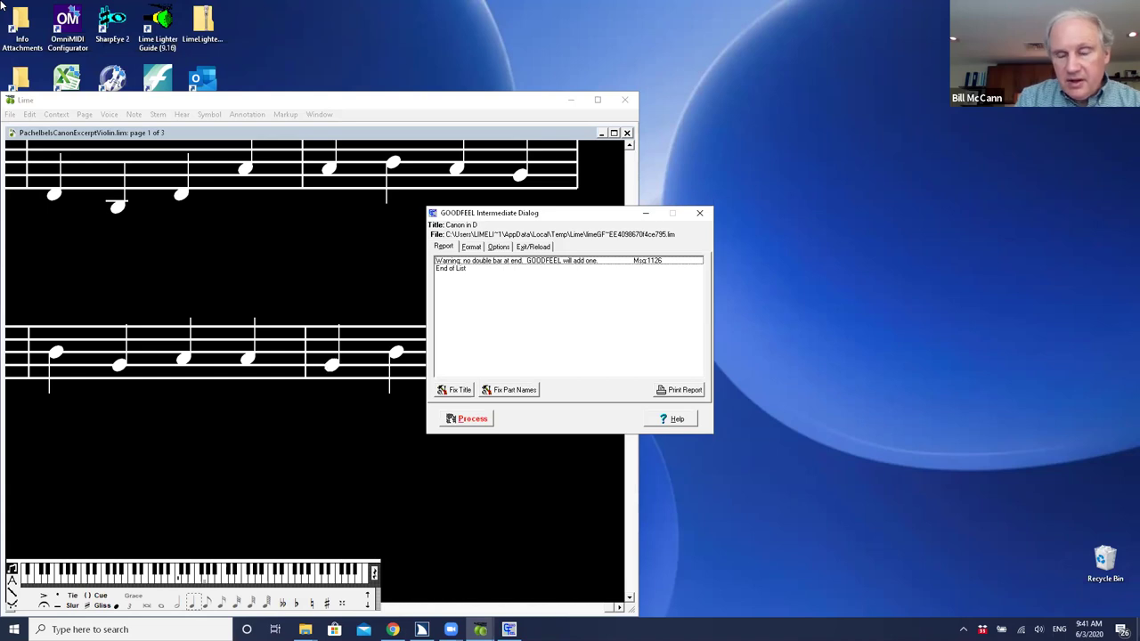
key(Escape)
key(ctrl+g)
key(Escape)
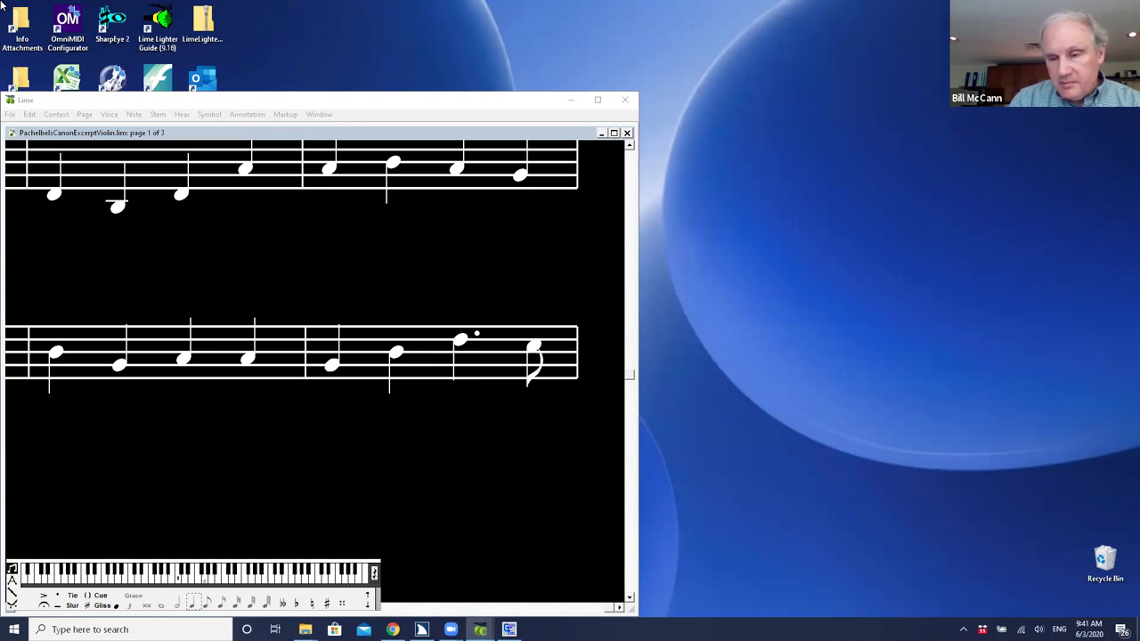
key(ctrl+b)
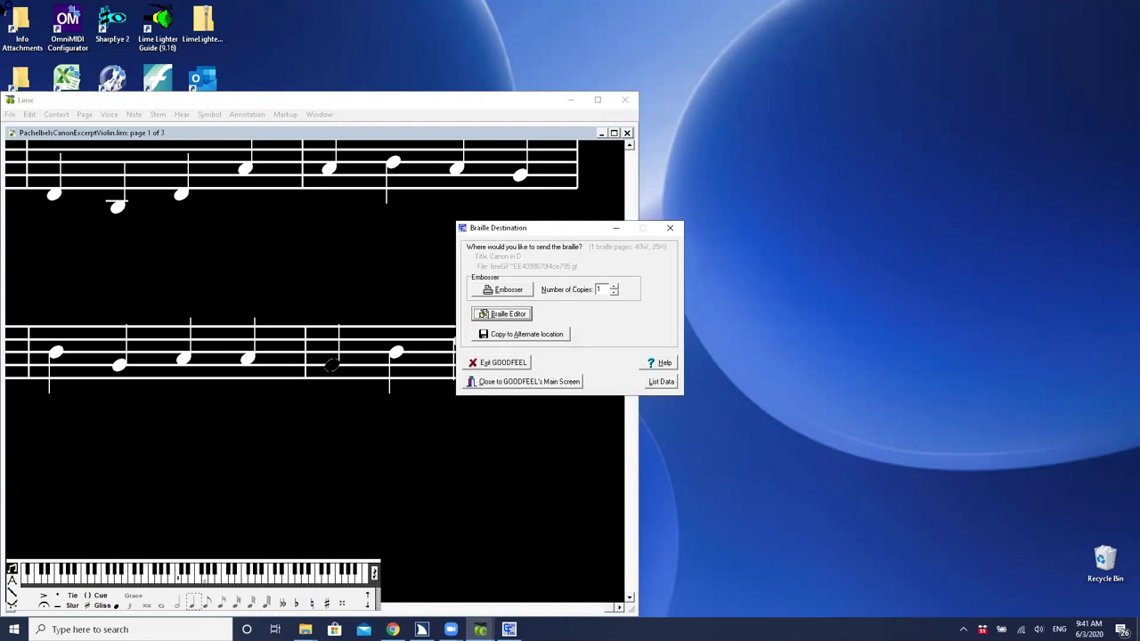
key(Return)
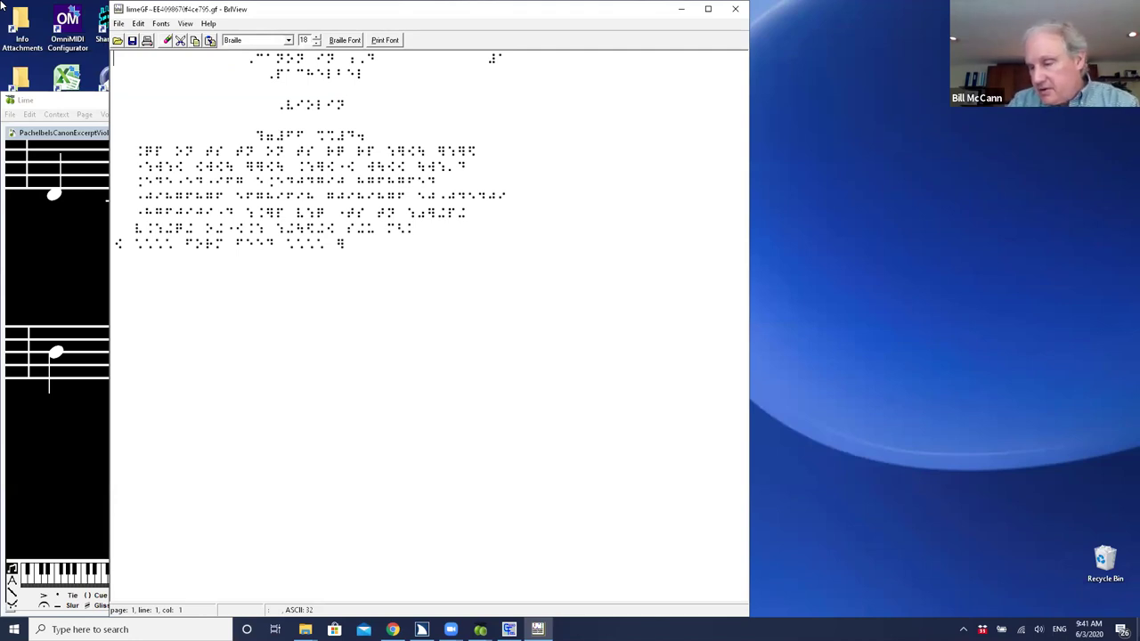
Step: Read the opening lines of the braille score, close the braille editor and exit GOODFEEL
key(Down)
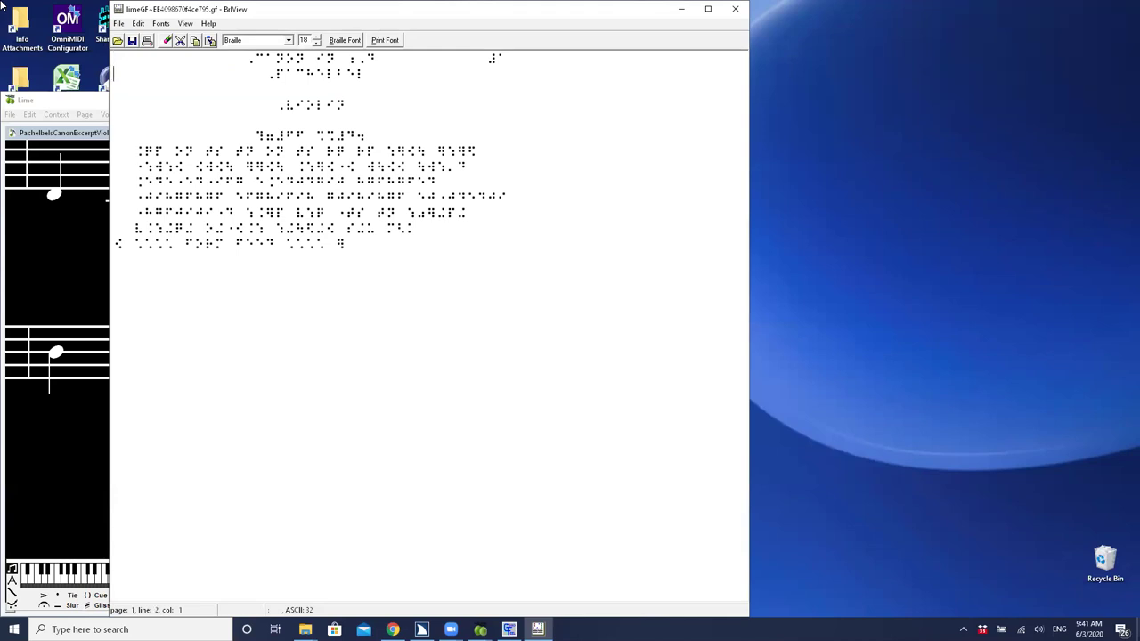
key(Down)
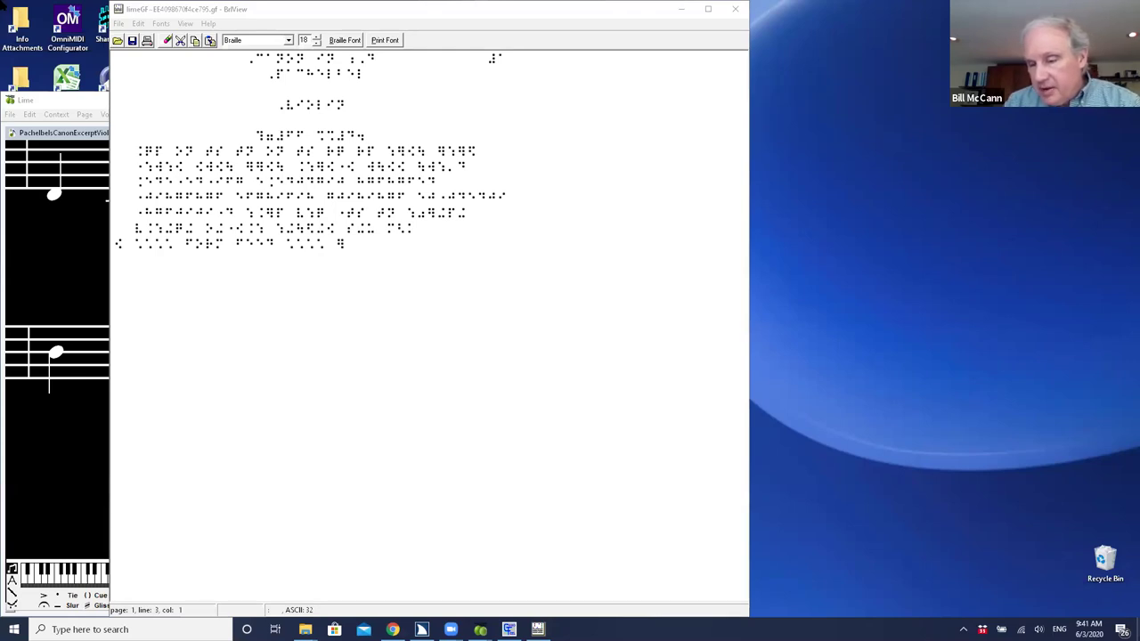
key(alt+Tab)
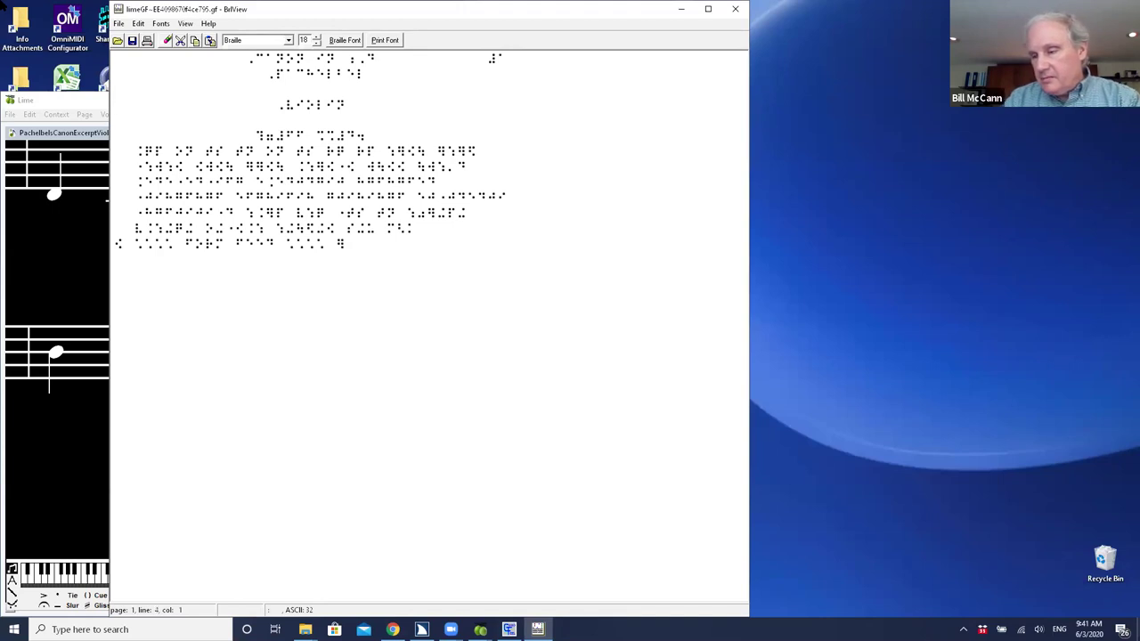
key(Down)
key(Down)
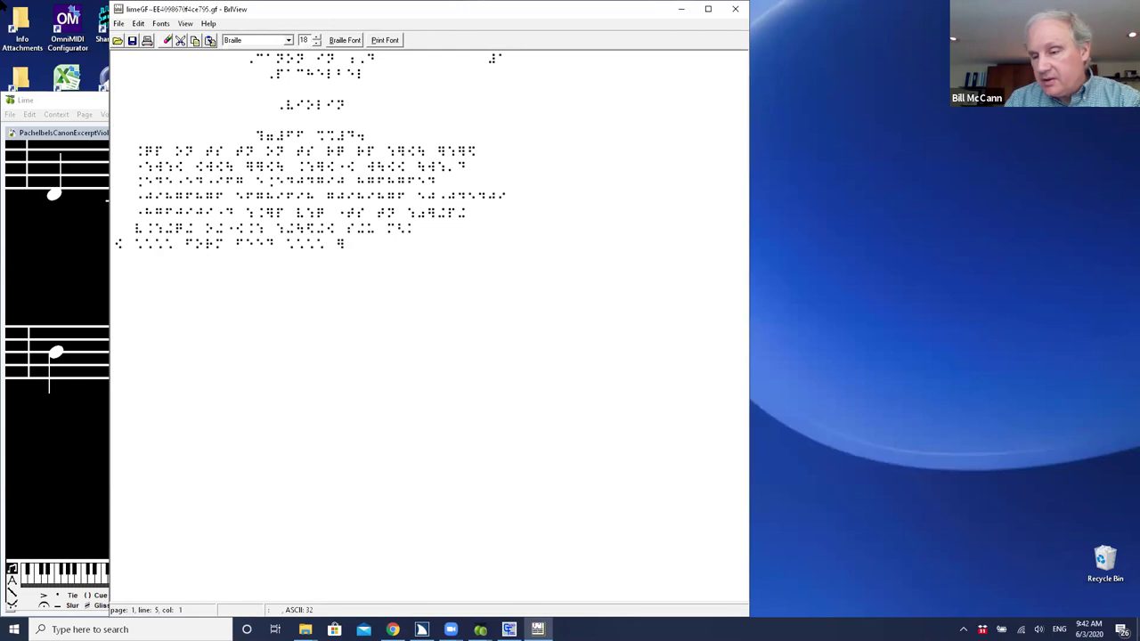
key(Down)
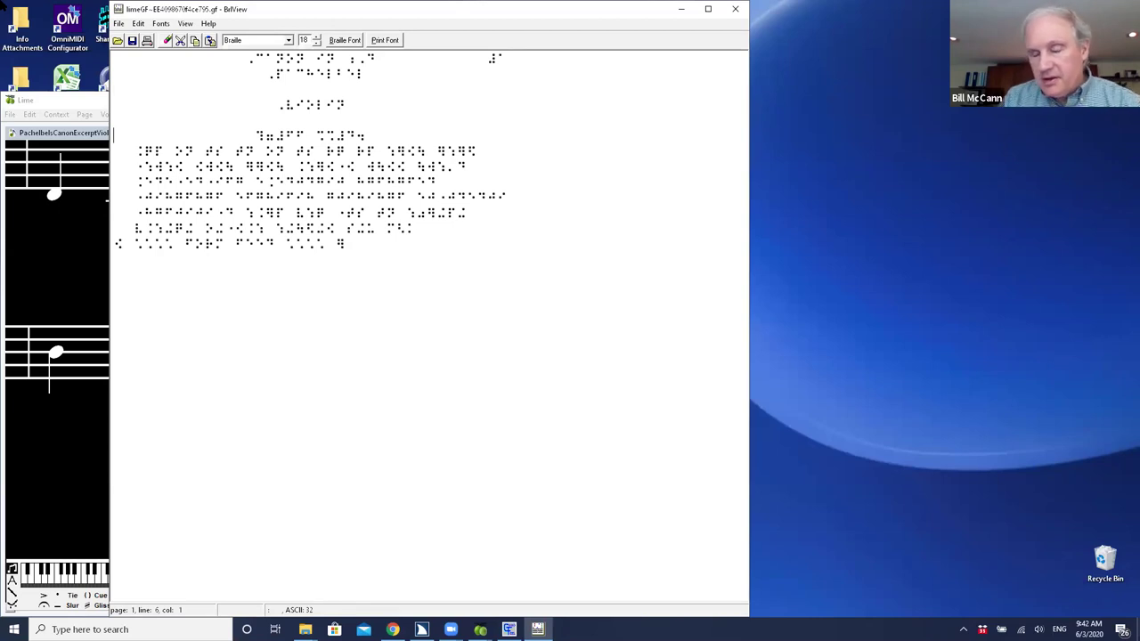
key(alt+Tab)
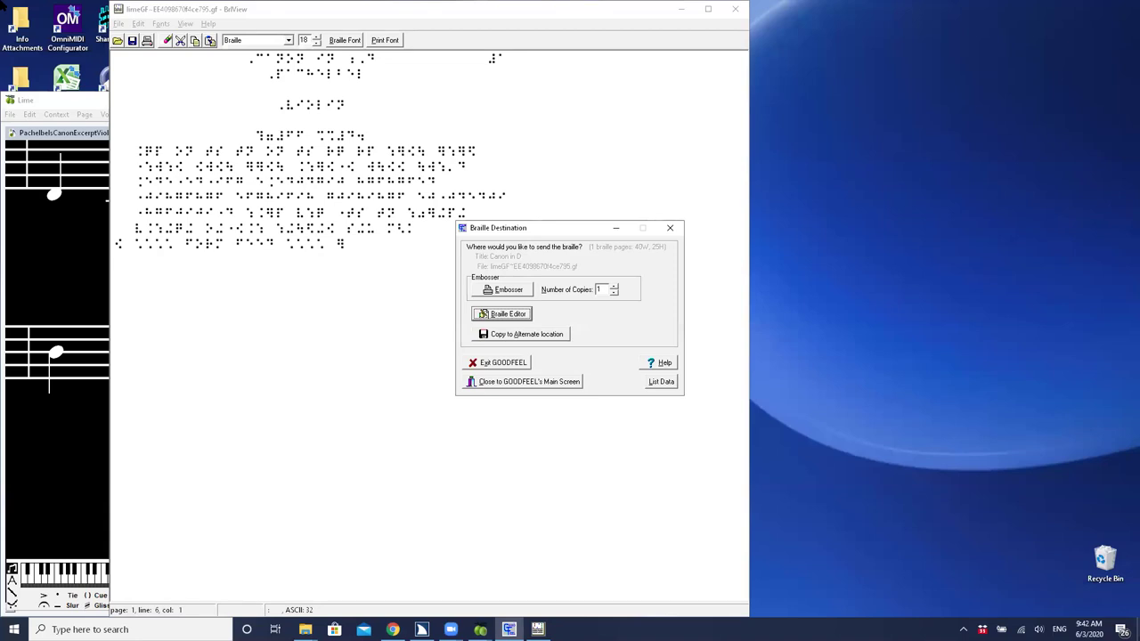
key(alt+Tab)
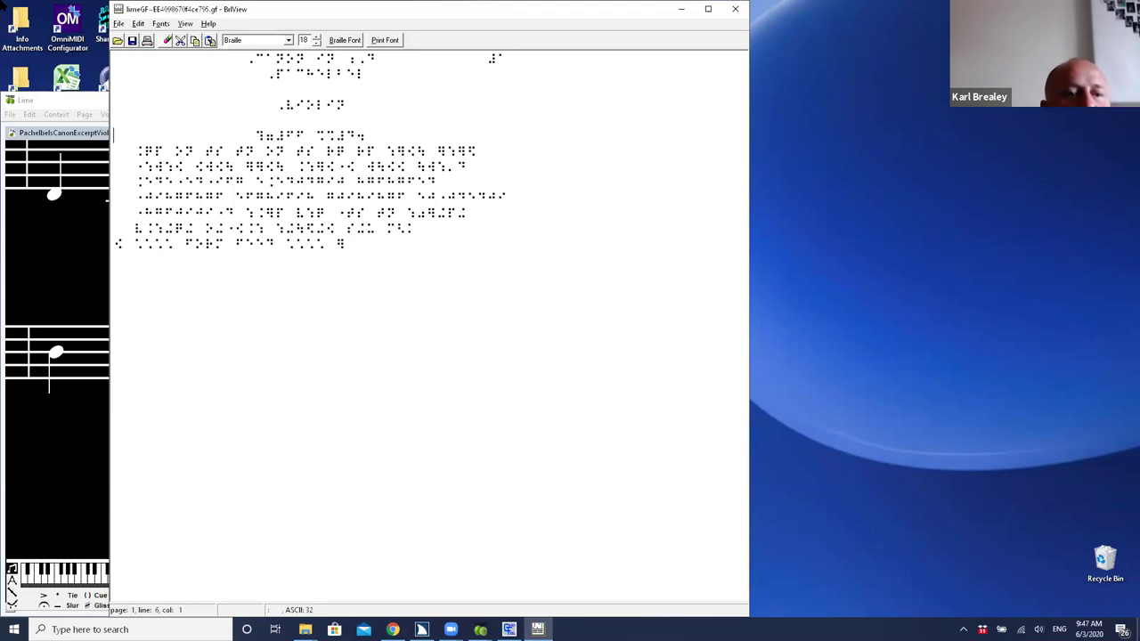
key(alt+F4)
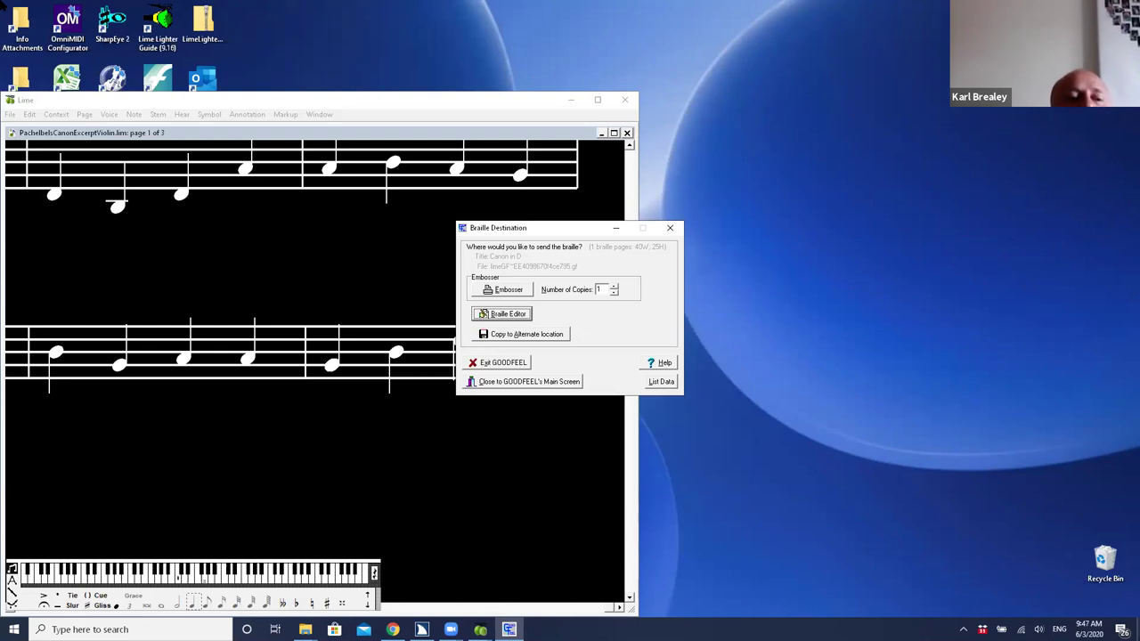
key(alt+x)
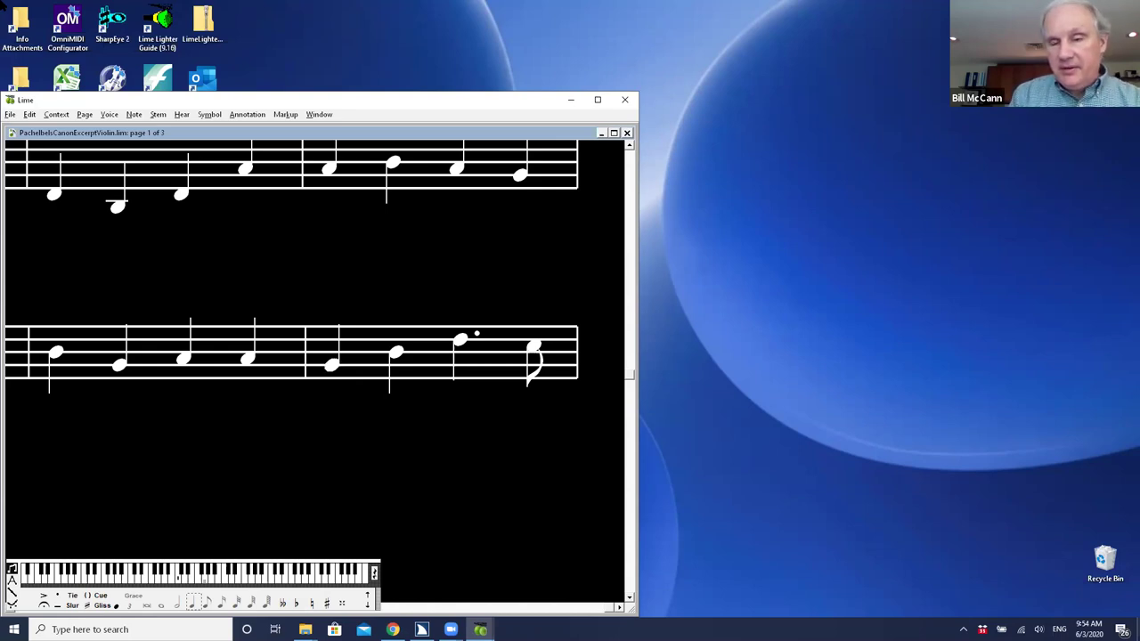
Step: Create a new single-staff piece with 16 measures of 4/4 time, four measures per system and four systems per page
key(alt+f)
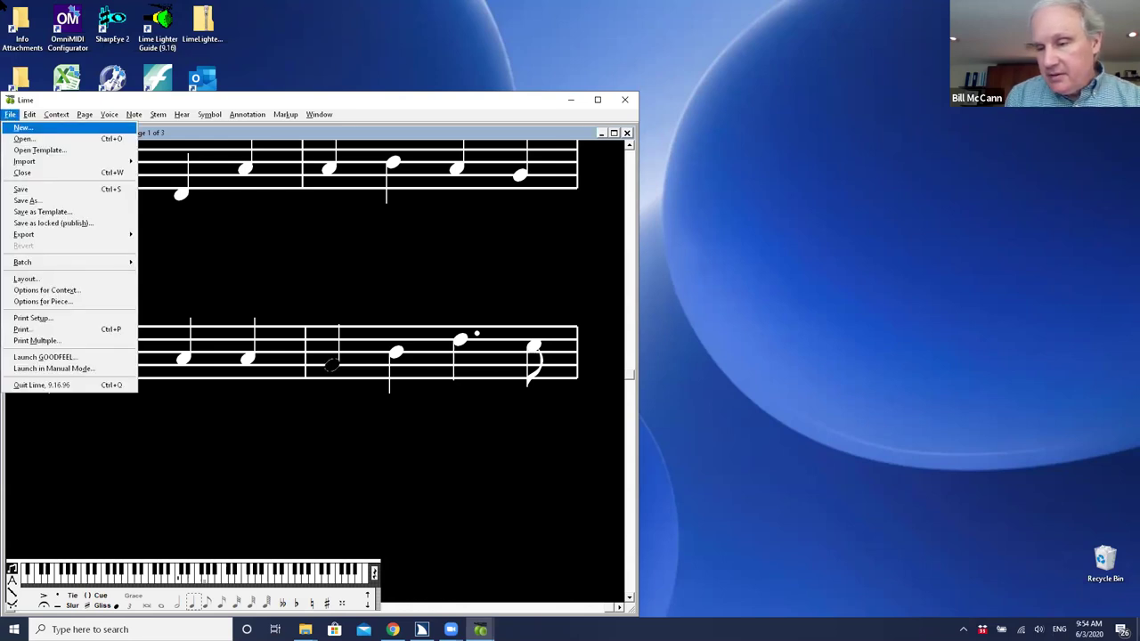
key(Return)
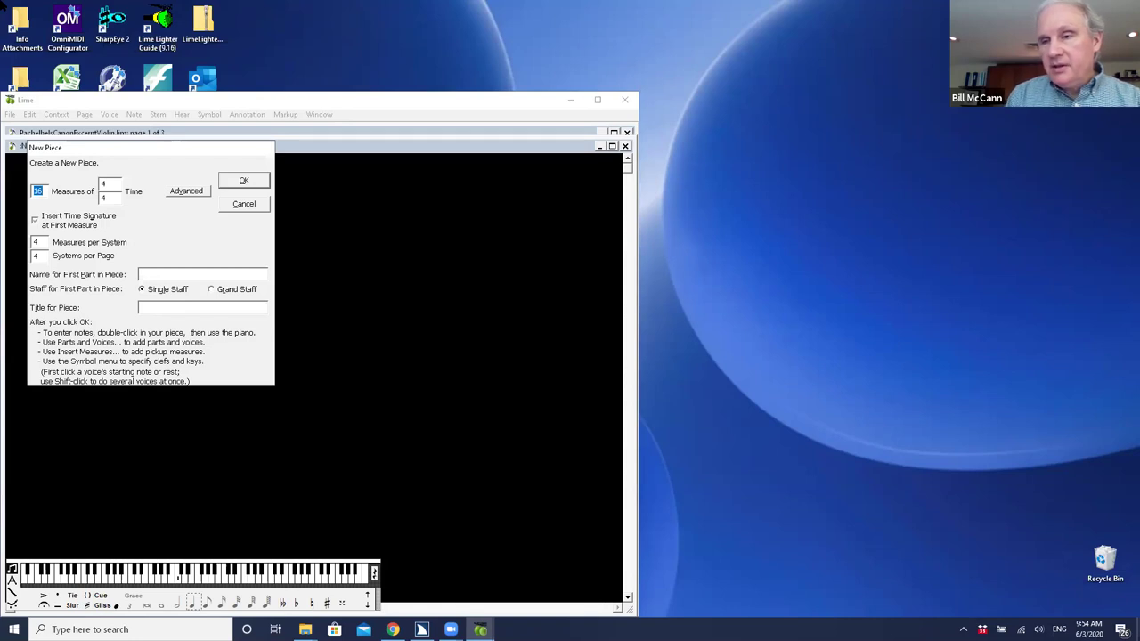
key(Return)
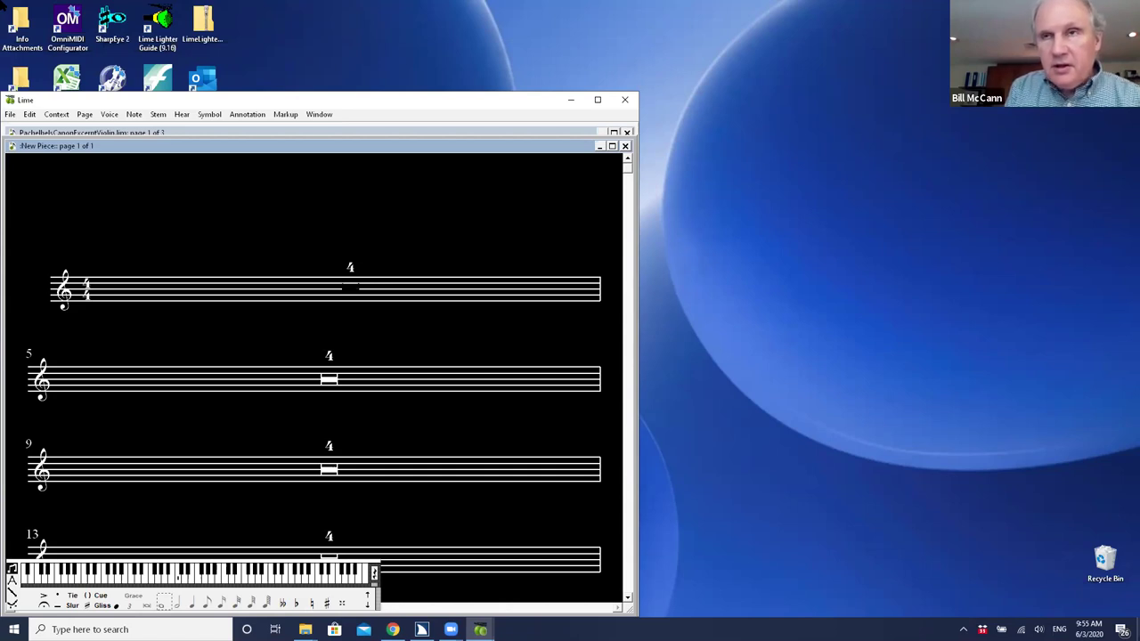
Step: Enter the quarter notes C, G and high C at the start of the new piece's first measure
click(350, 289)
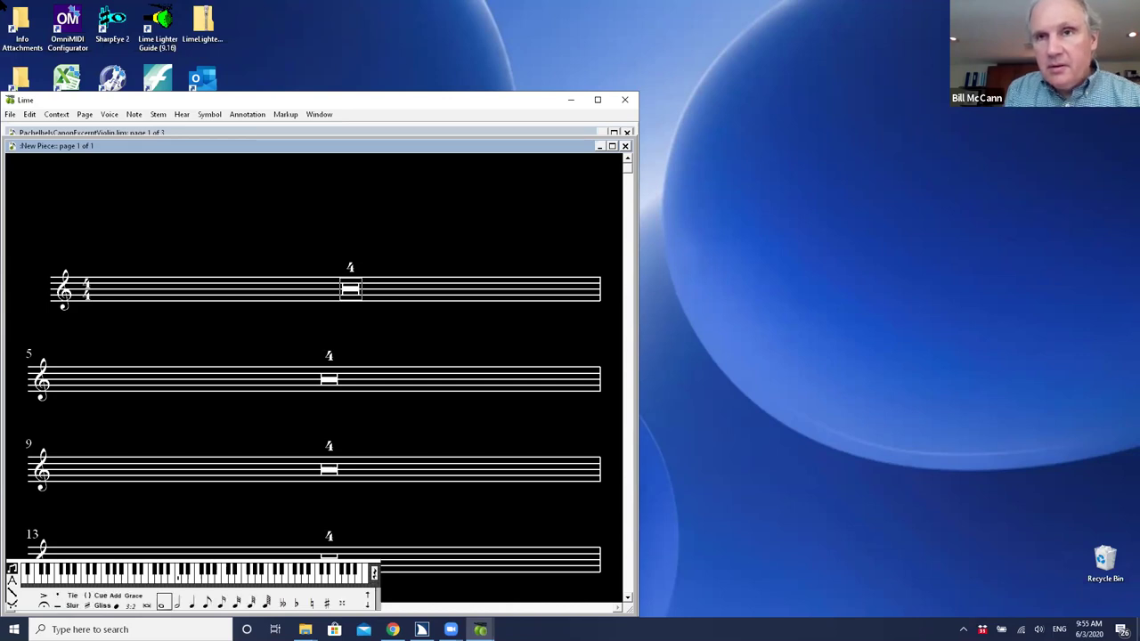
click(193, 603)
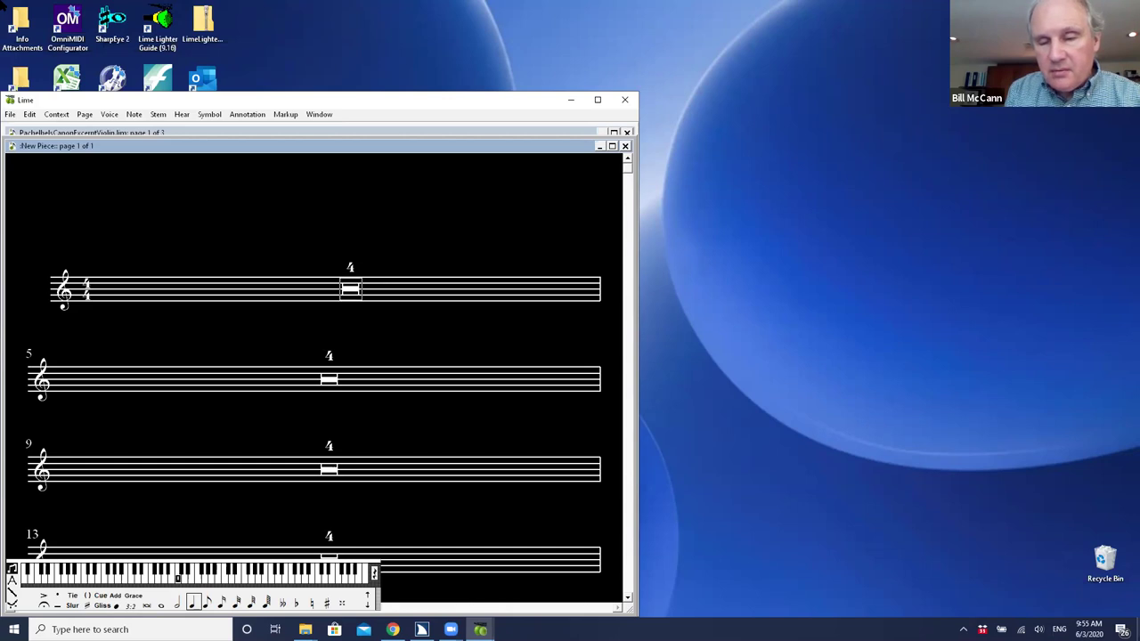
key(c)
key(g)
key(c)
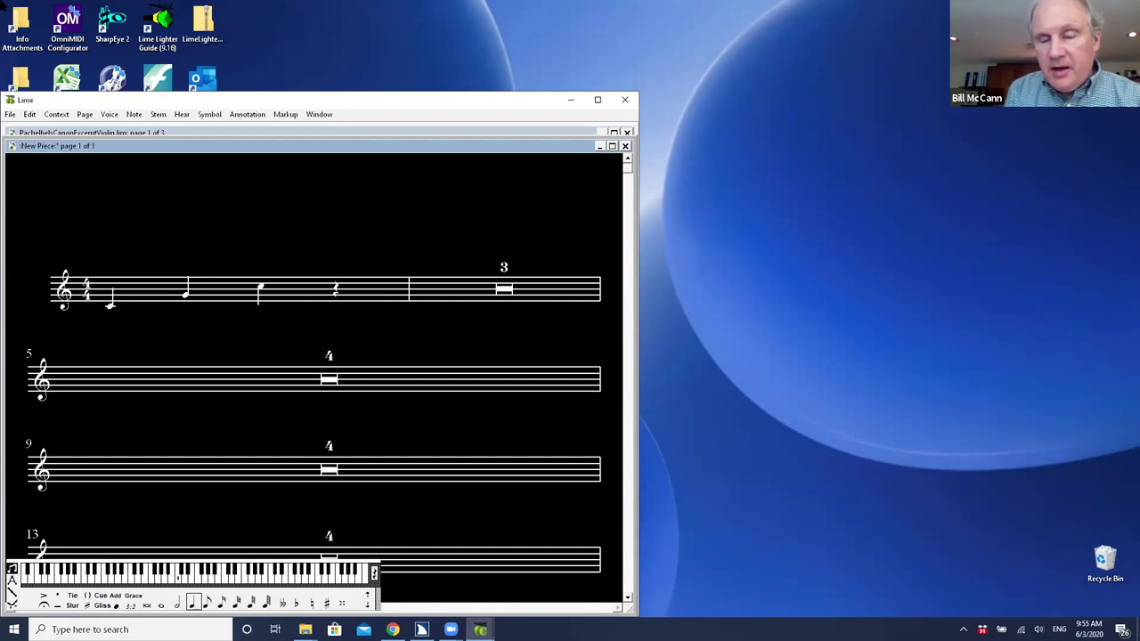
Step: Record notes and chords played on the keyboard from measure 2 onward, with the metronome at 60 quarter notes per minute
click(504, 289)
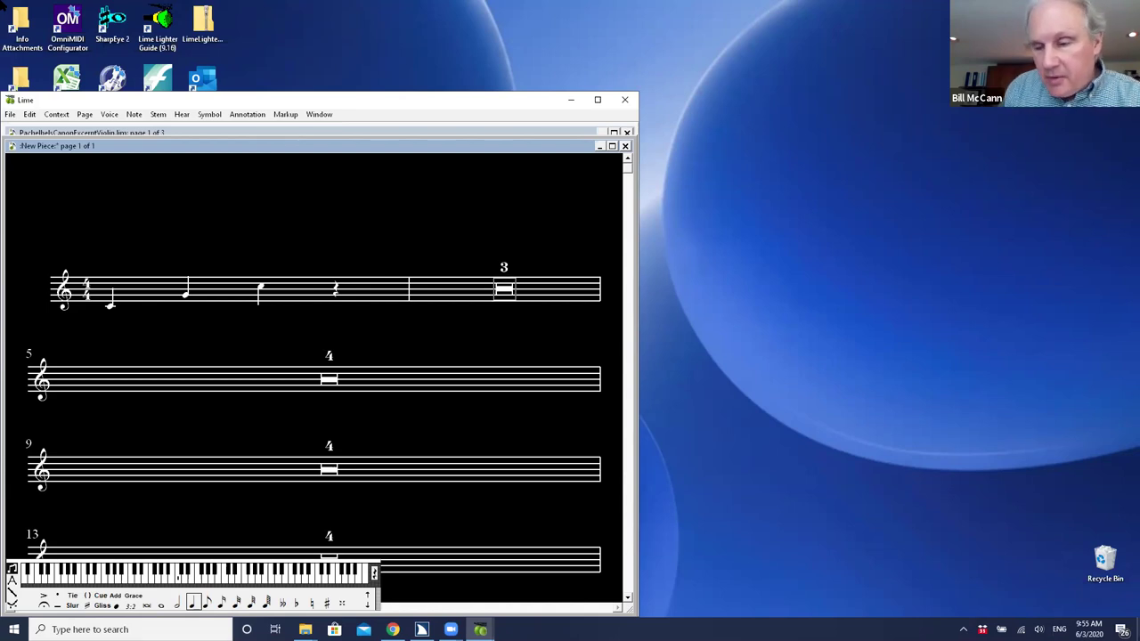
key(ctrl+r)
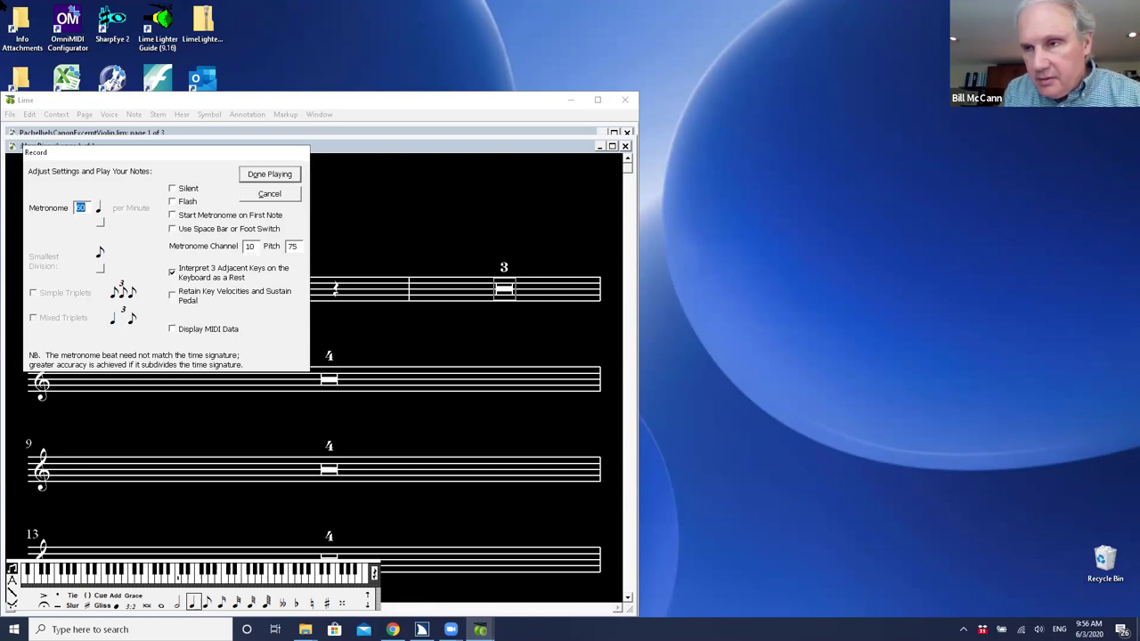
key(Return)
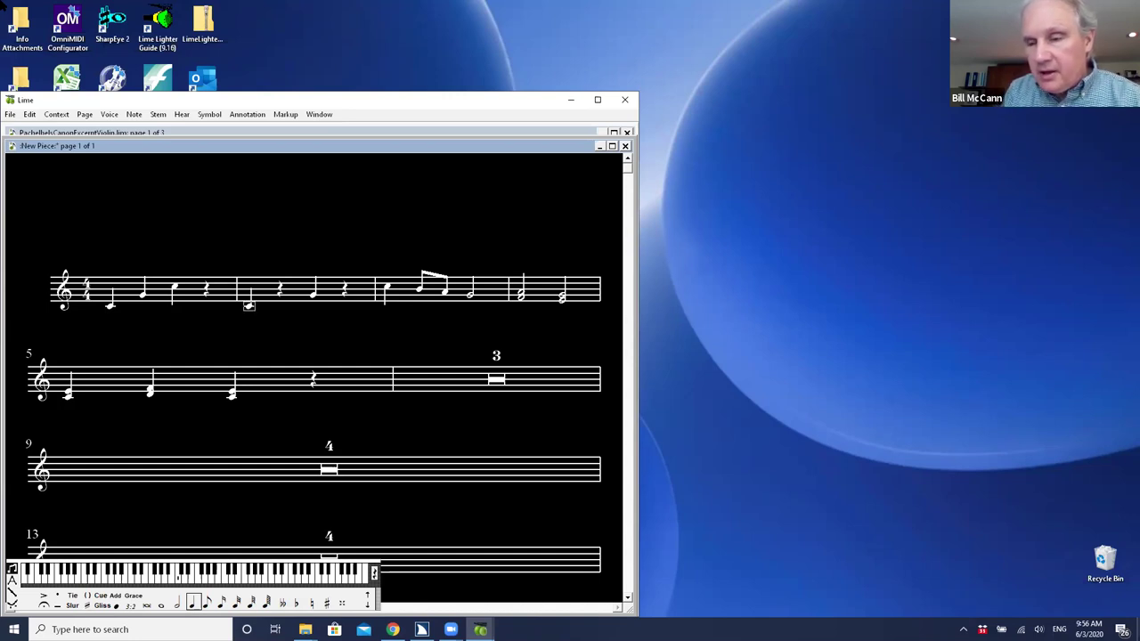
Step: Play back the new piece at 100 percent tempo with the metronome and music tracking, and stop after the recorded measures
key(ctrl+h)
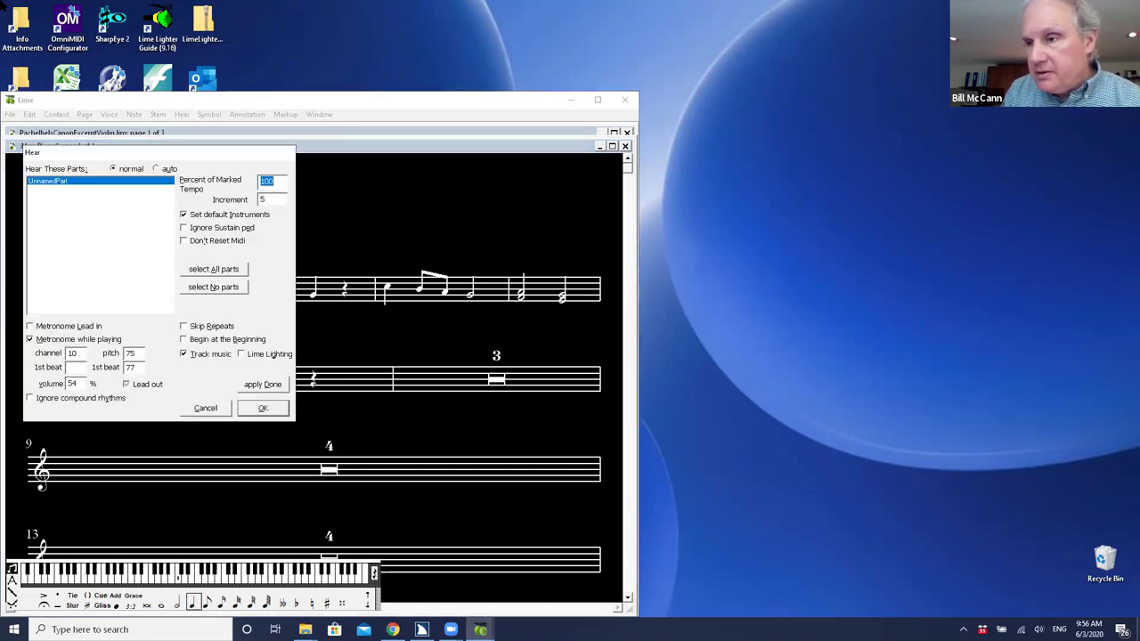
key(Return)
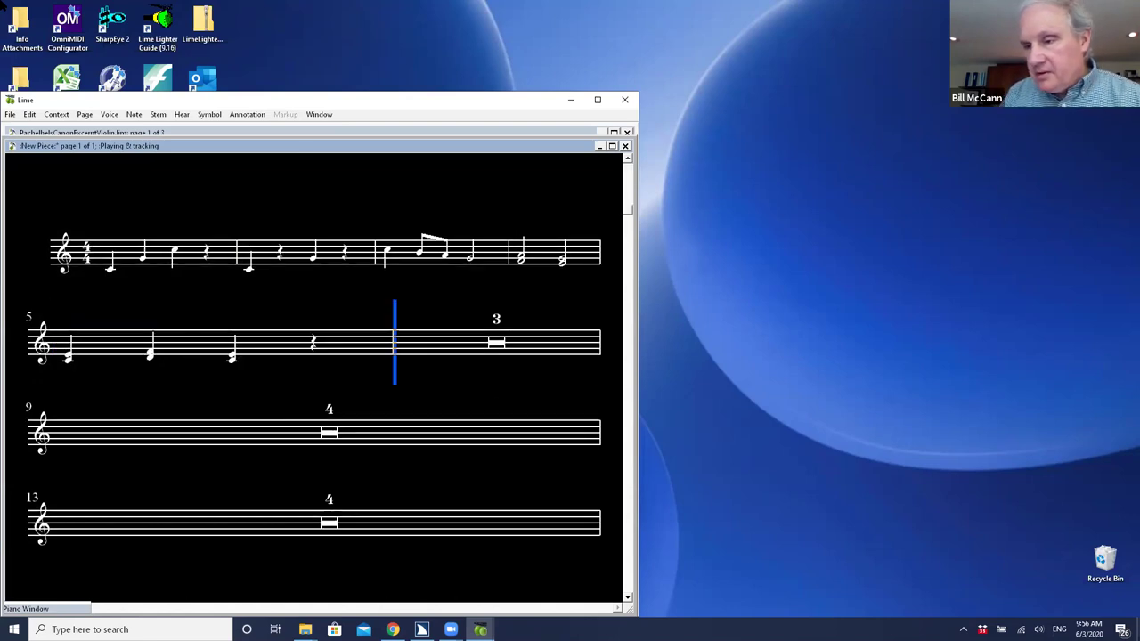
key(Escape)
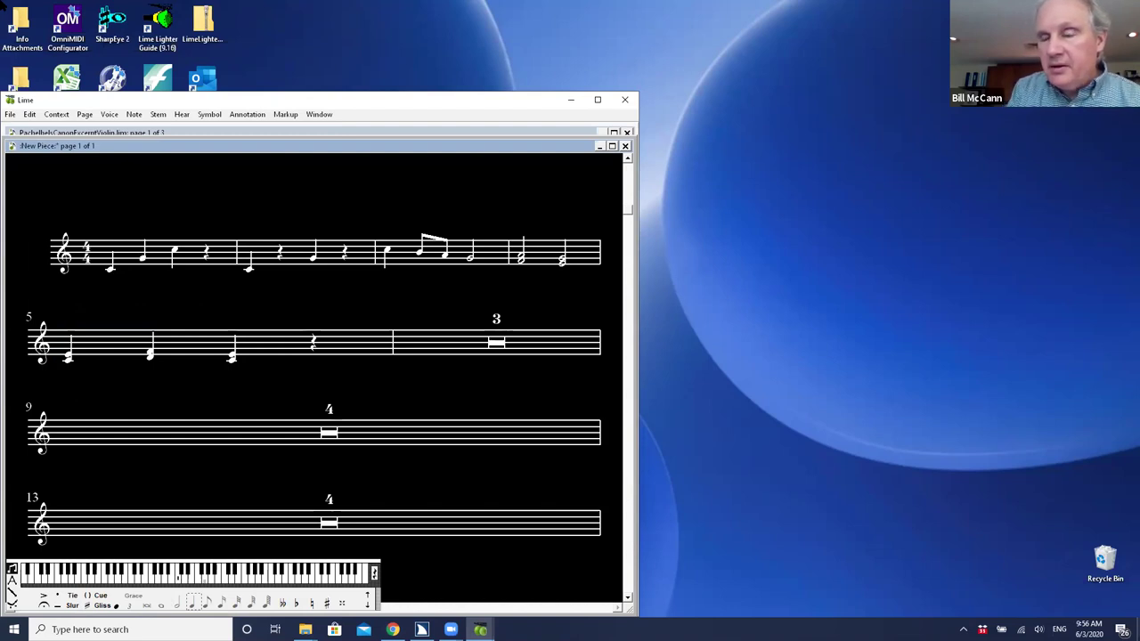
Step: Add an accent to the G in measure 1 and a staccato dot to the first eighth note of measure 3
key(greater)
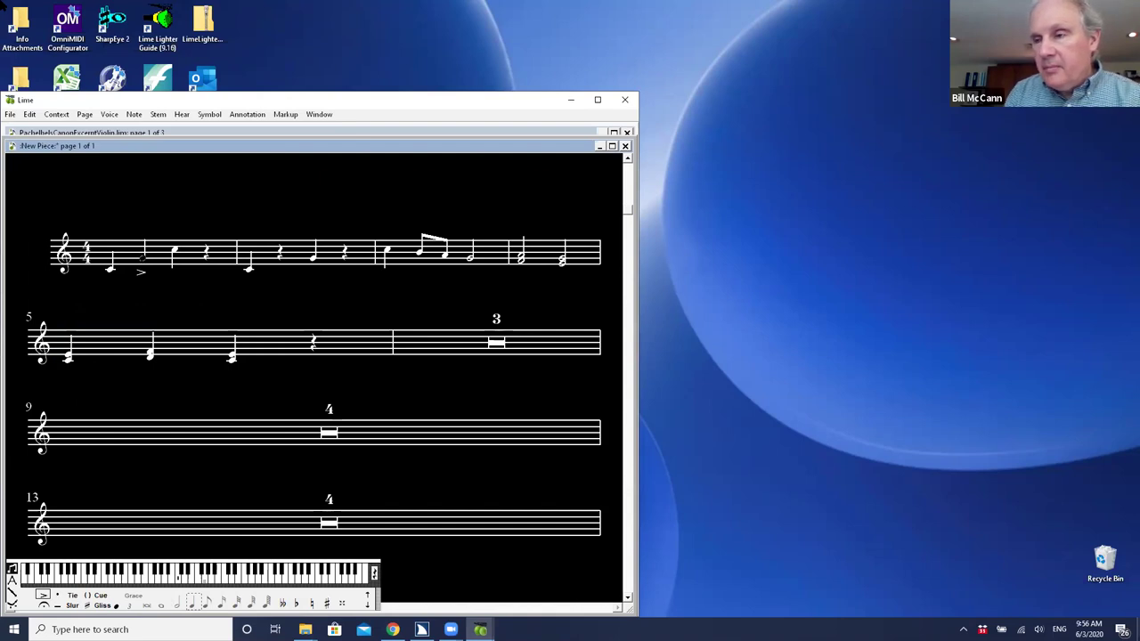
key(Right)
key(Right)
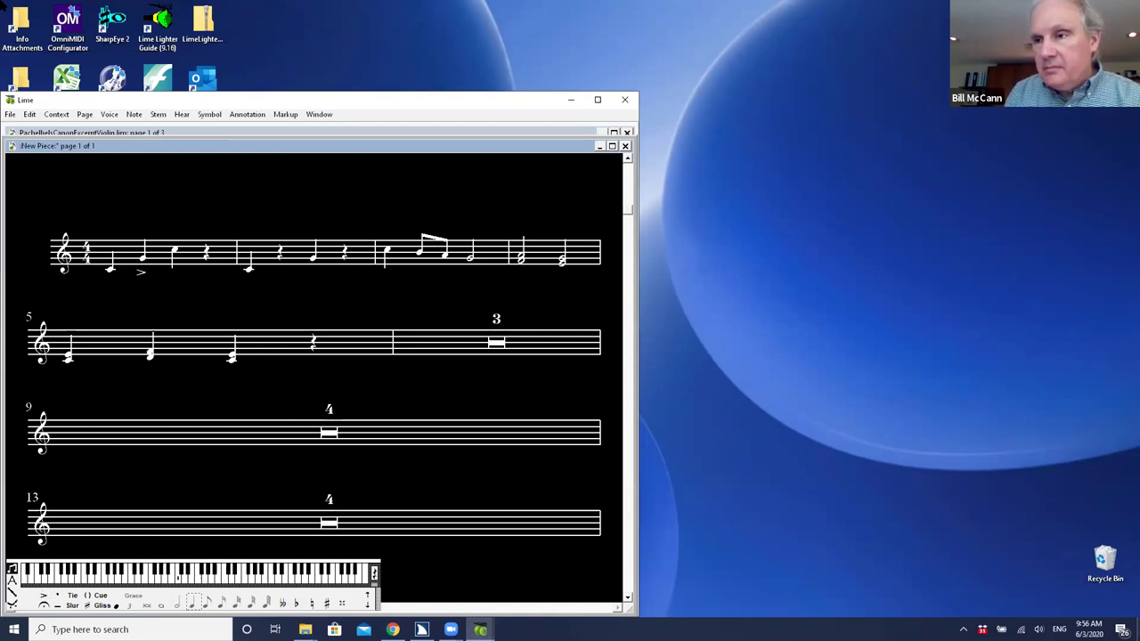
key(Right)
key(Right)
key(Right)
key(Right)
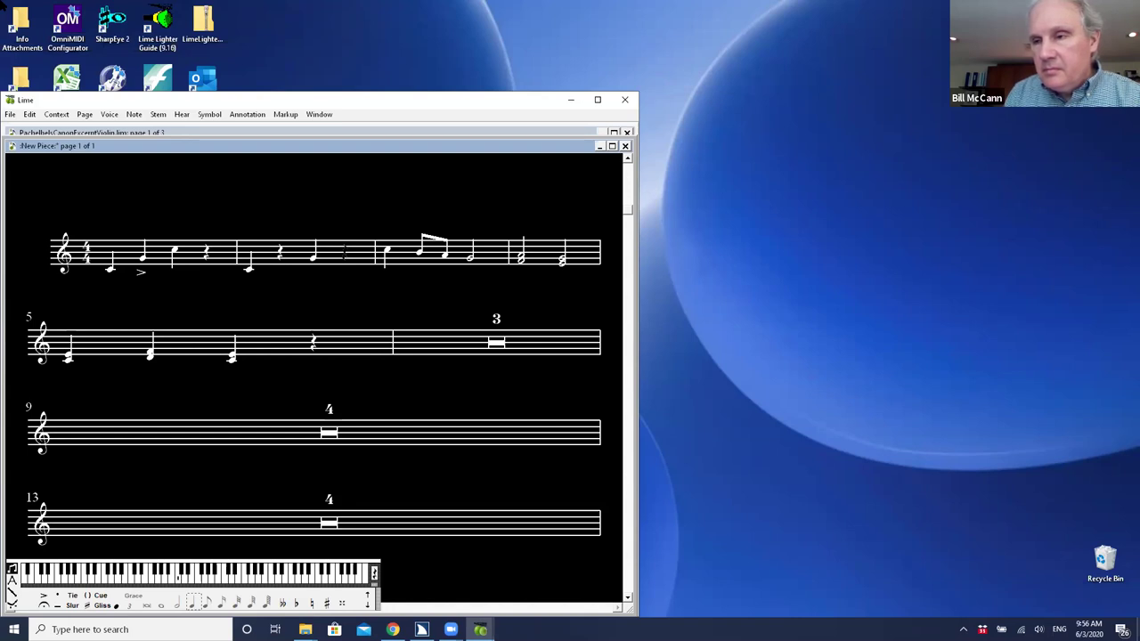
key(Right)
key(Right)
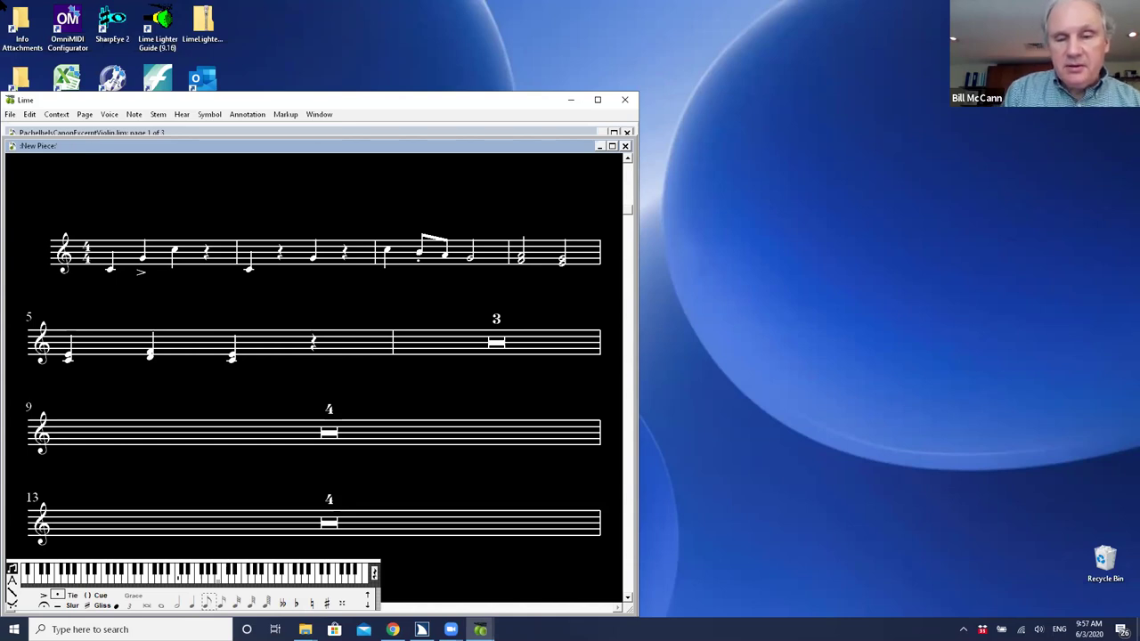
Step: Print one copy of the whole piece with mark-up included
key(ctrl+p)
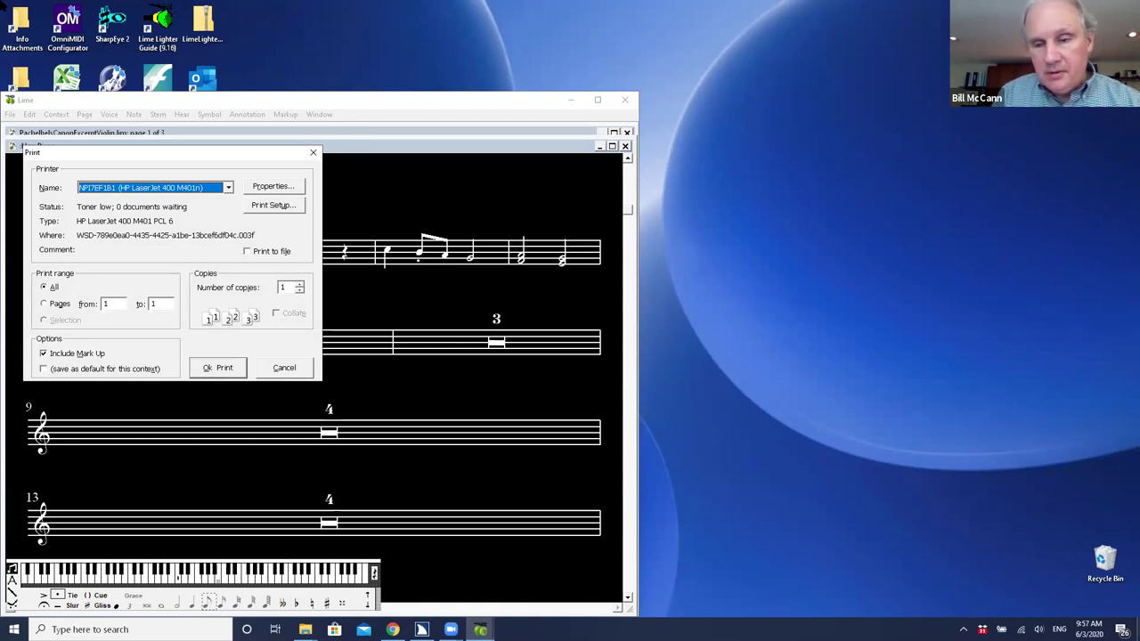
key(Return)
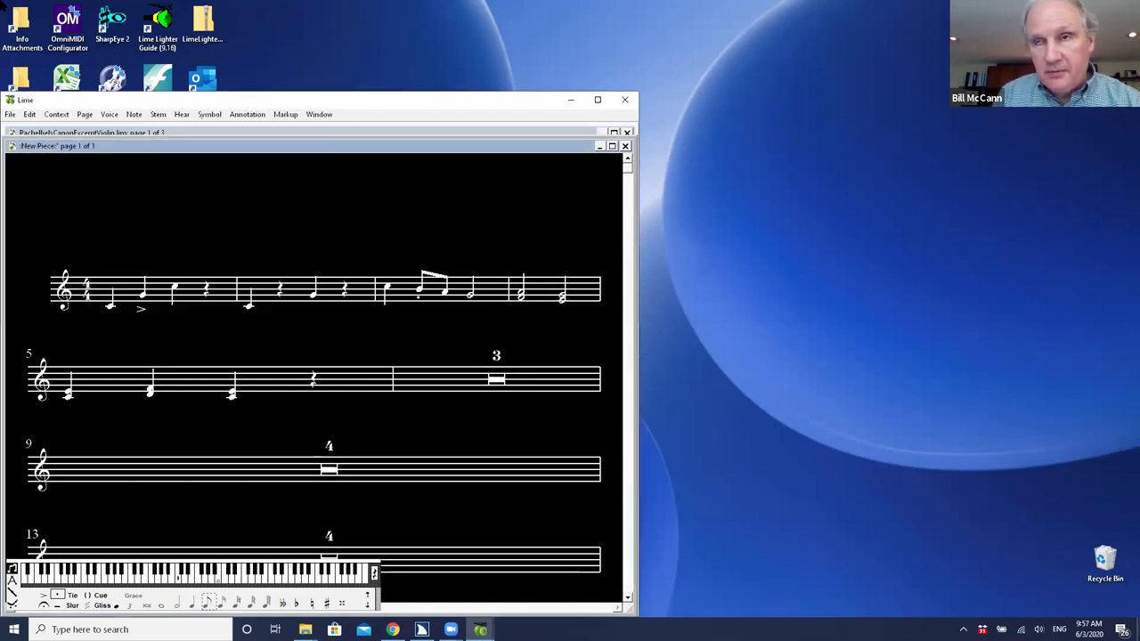
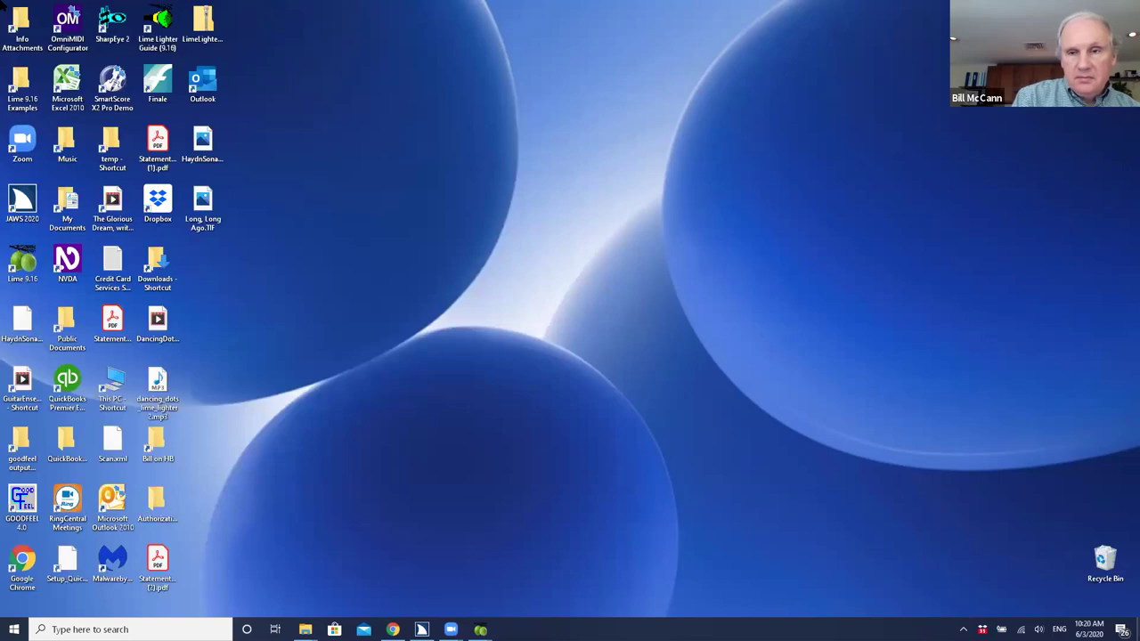
Step: Launch SharpEye 2 from the desktop to recognise scanned sheet music
key(s)
key(h)
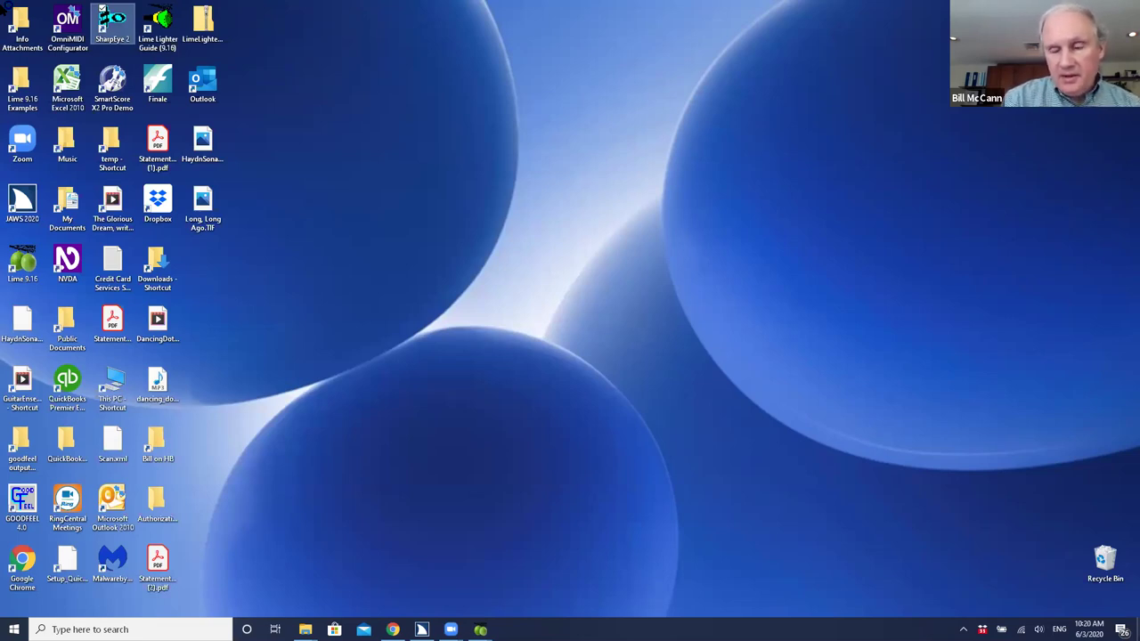
key(Return)
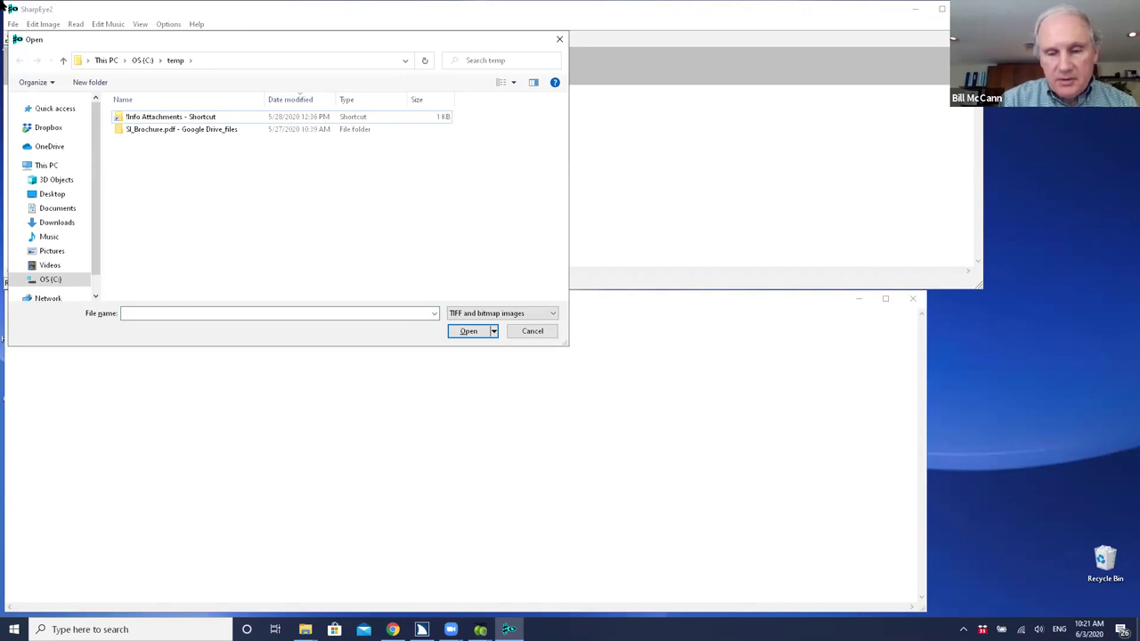
Step: Load the scanned image Long, Long Ago.TIF from the Desktop folder of the LimeLighterDDDemo user
text(c:\users)
key(Return)
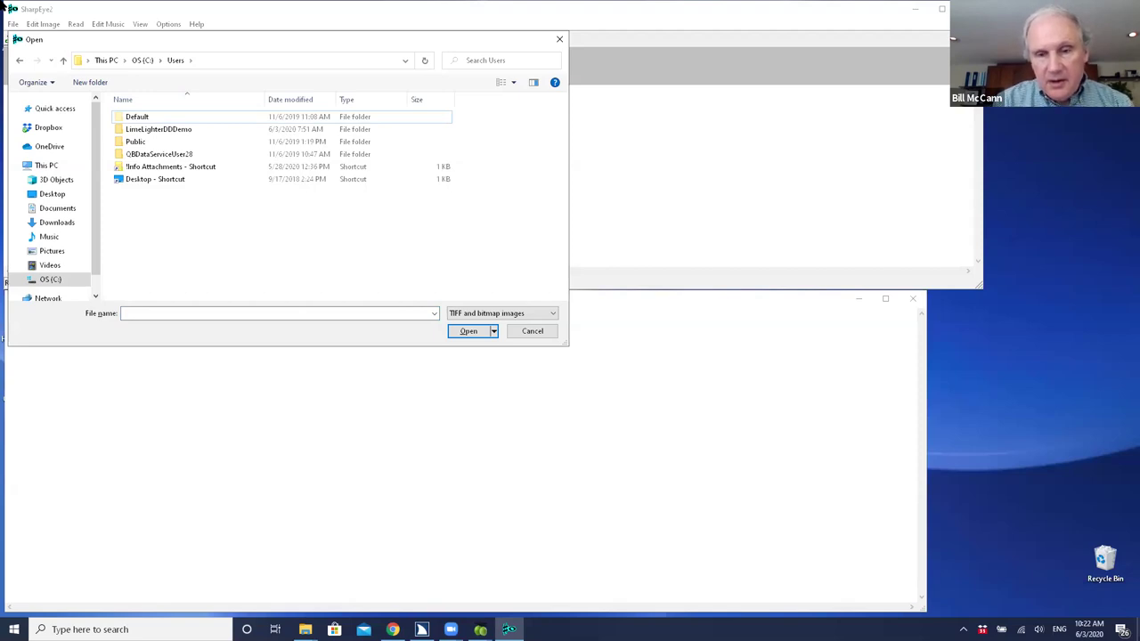
click(158, 129)
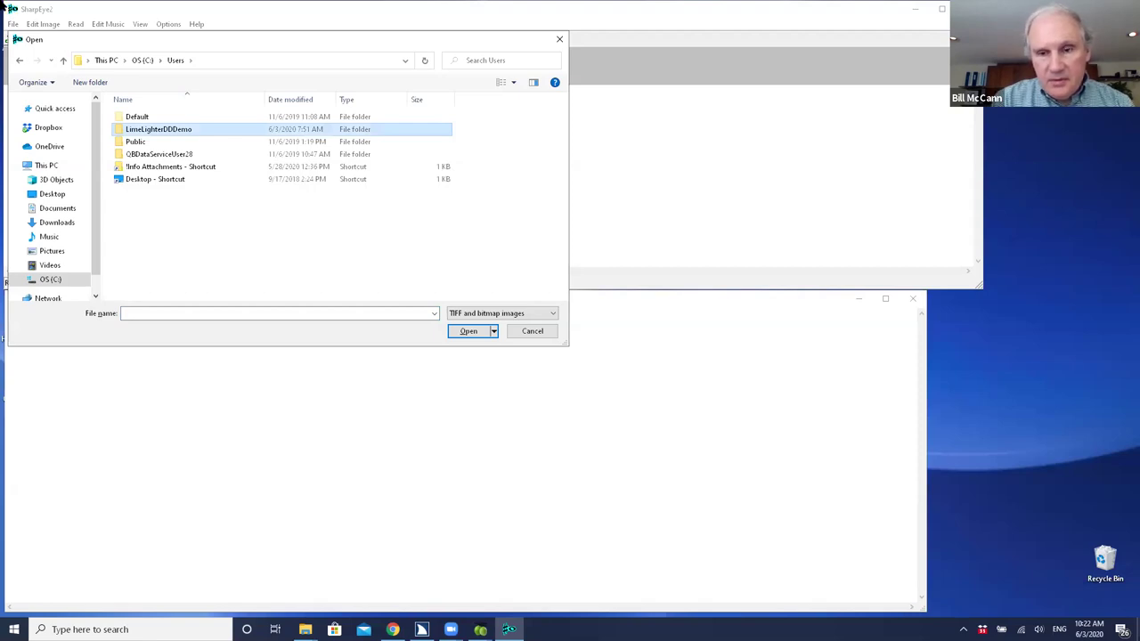
key(Return)
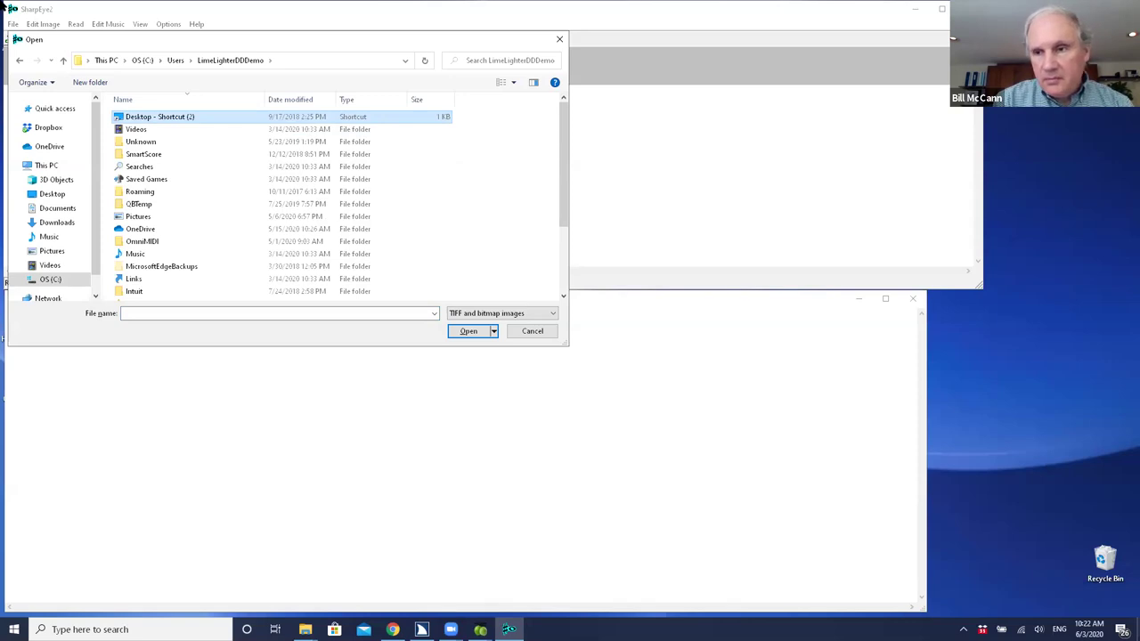
key(Return)
key(l)
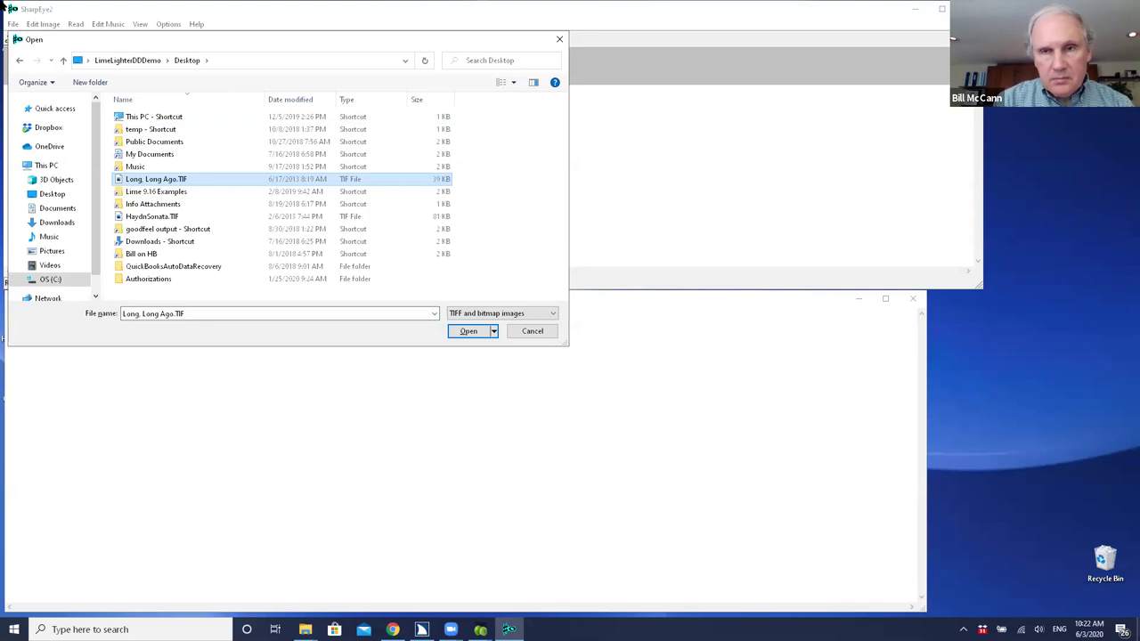
key(Return)
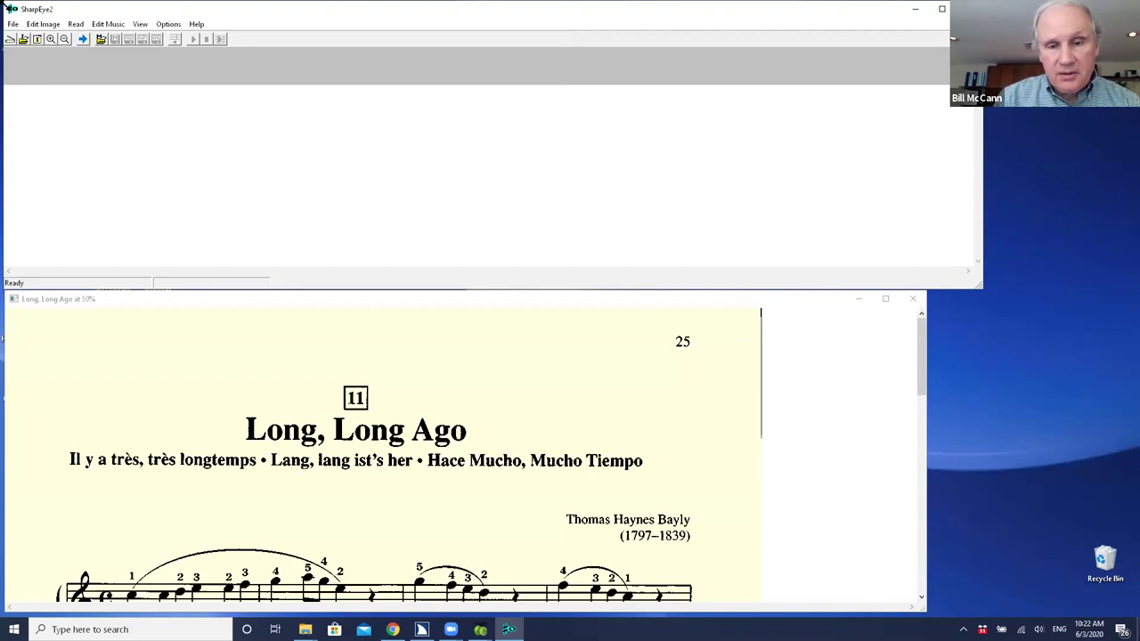
Step: Review the batch processing setup for adding and removing image files, and close it without starting a batch
key(alt+r)
key(Down)
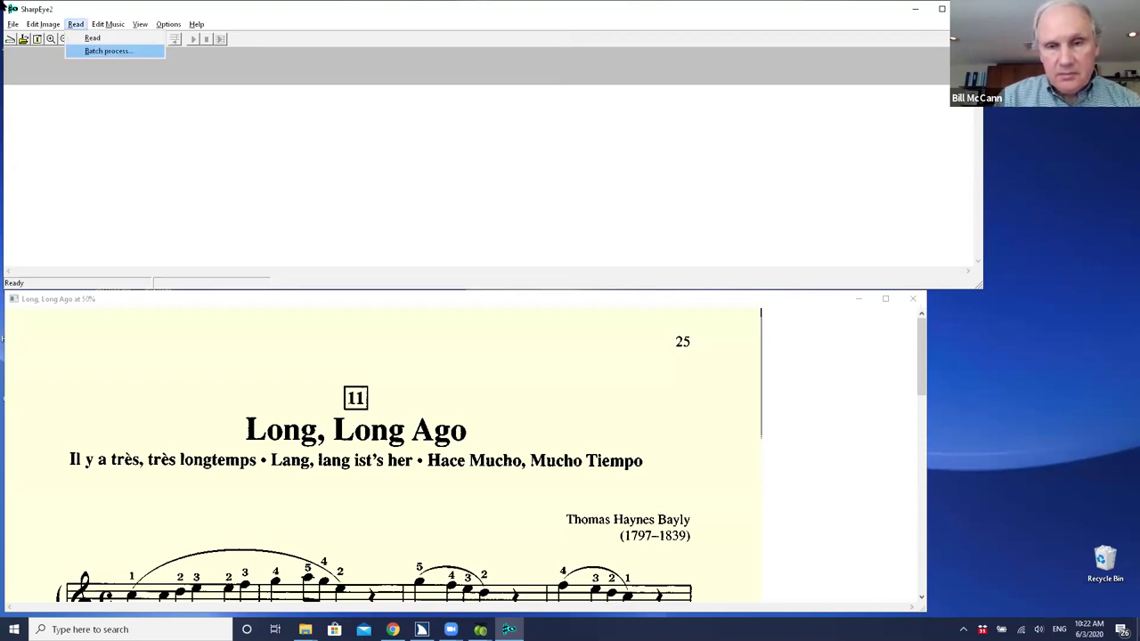
key(Return)
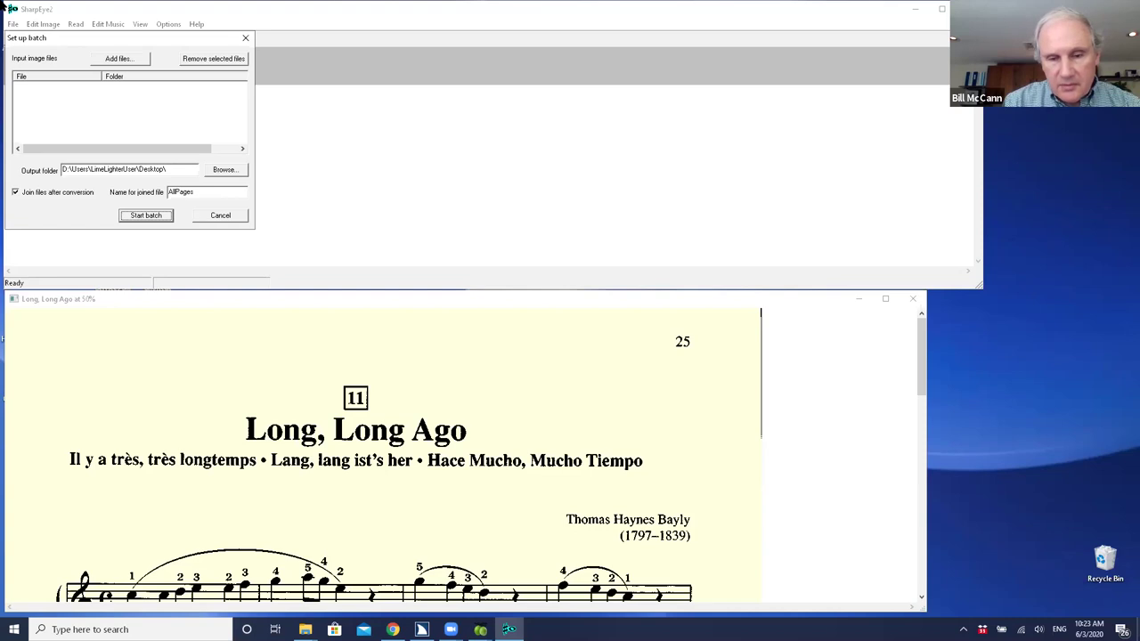
key(Tab)
key(Tab)
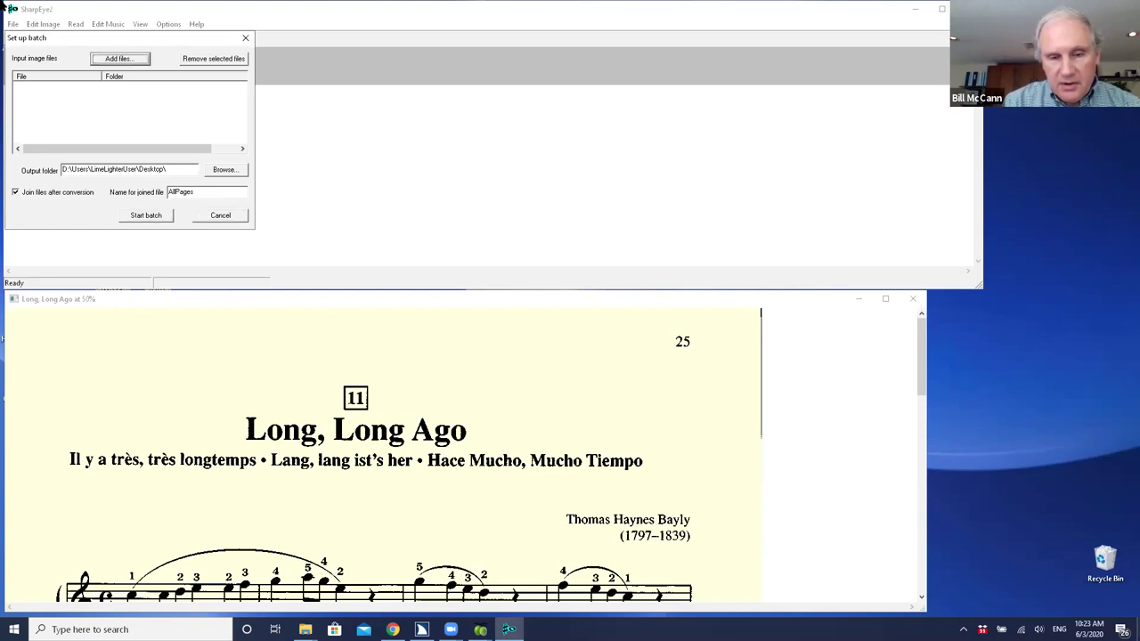
key(Tab)
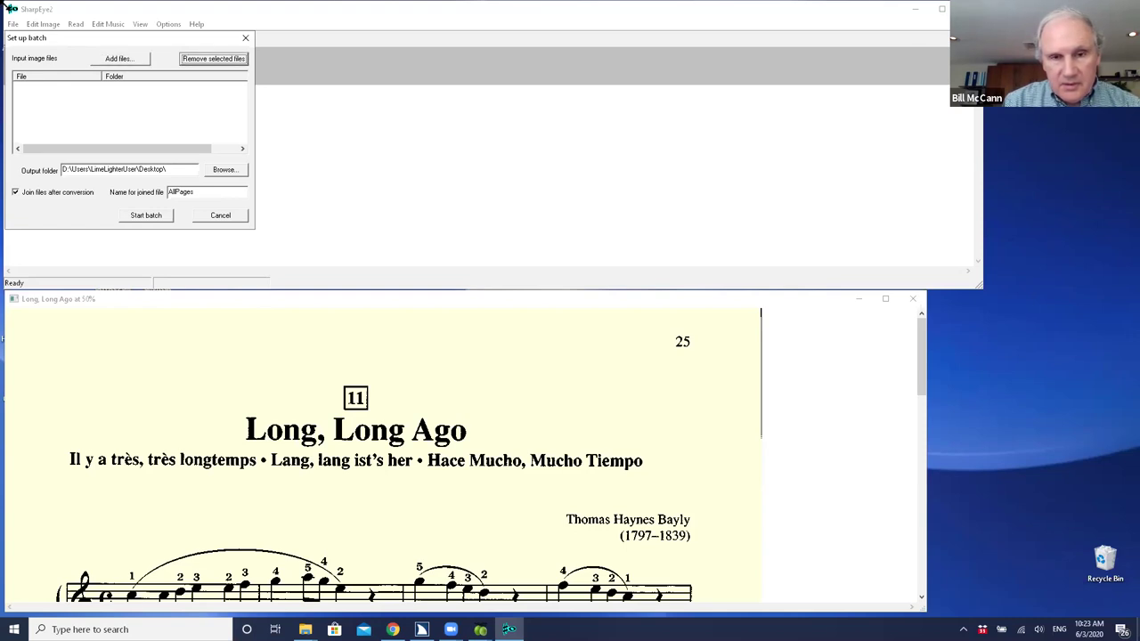
key(Escape)
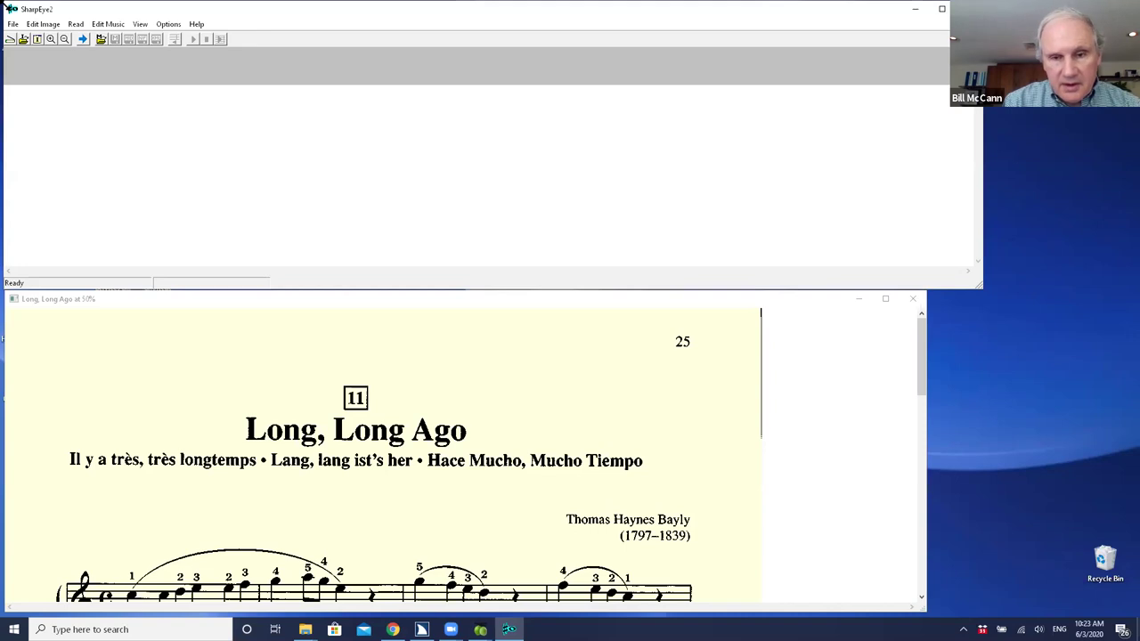
Step: Run music recognition on the loaded Long, Long Ago image
key(alt+r)
key(Down)
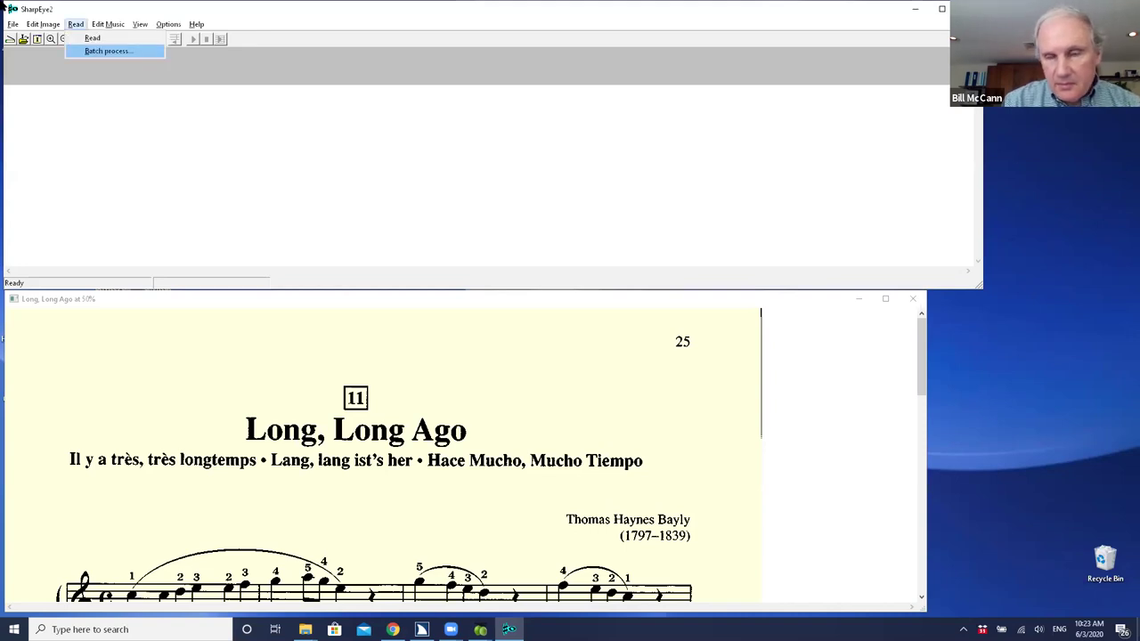
key(Up)
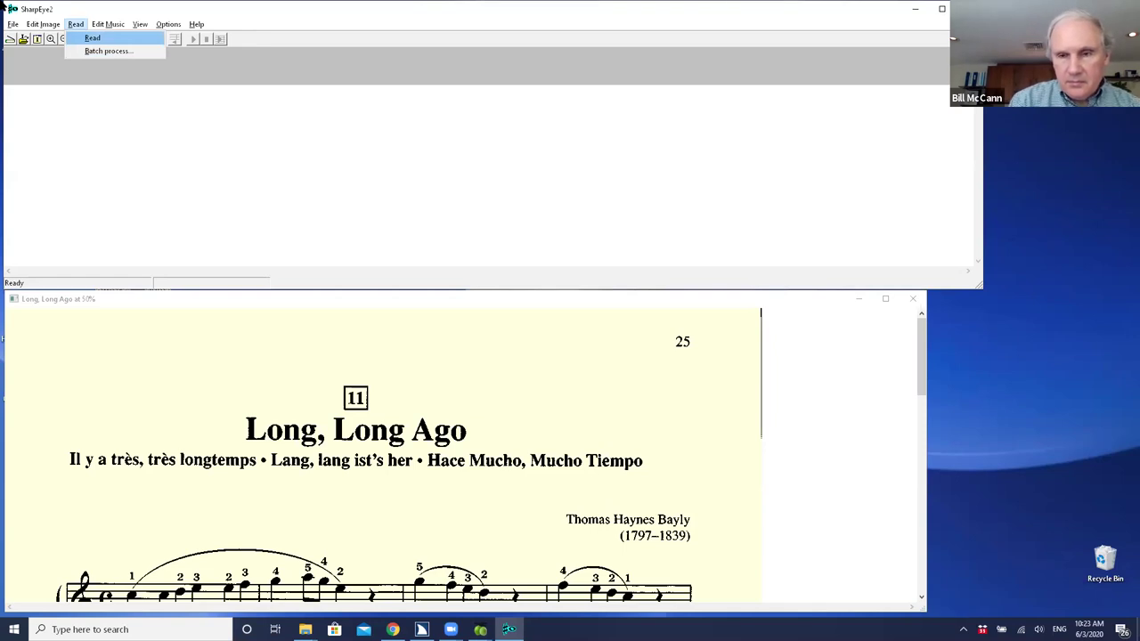
key(Return)
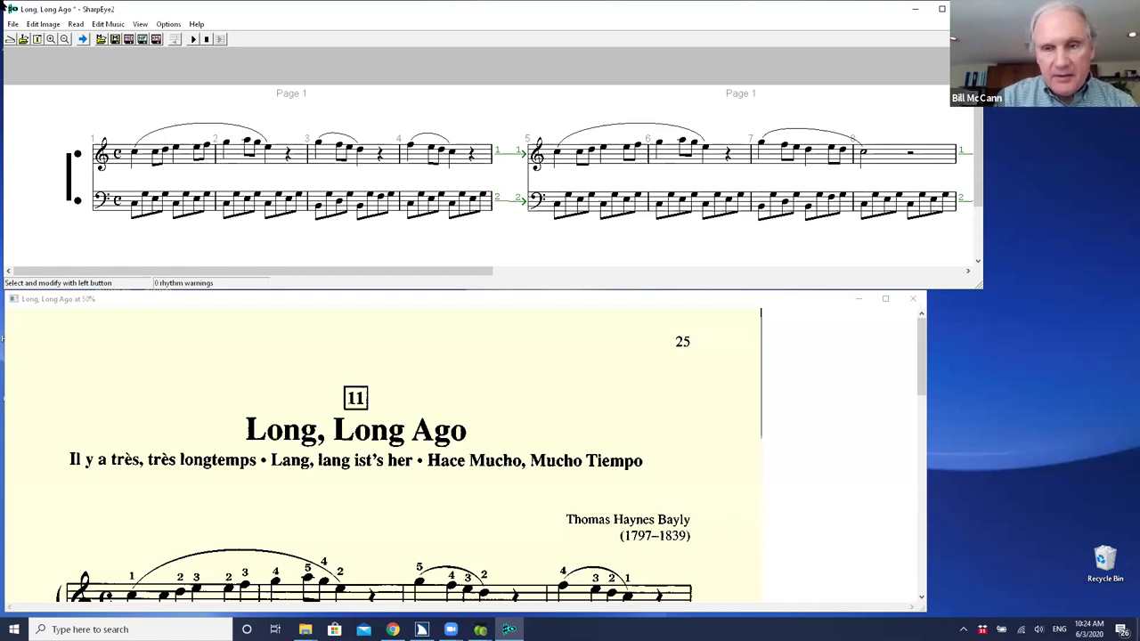
Step: Play back the recognised Long, Long Ago music
key(alt+f)
key(p)
key(Return)
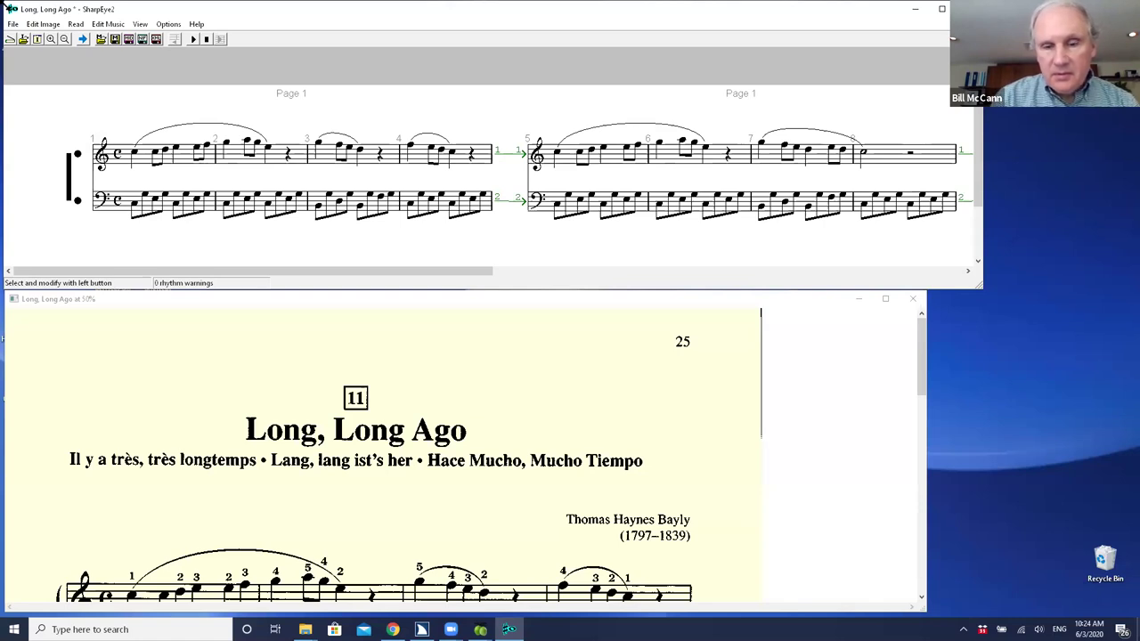
key(alt+f)
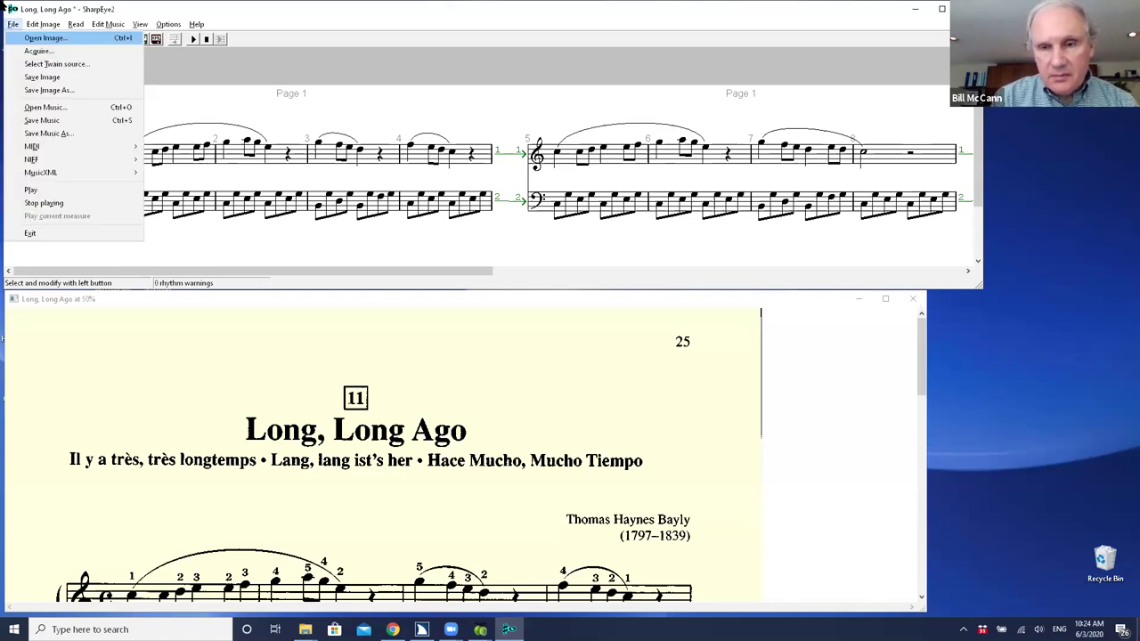
key(Escape)
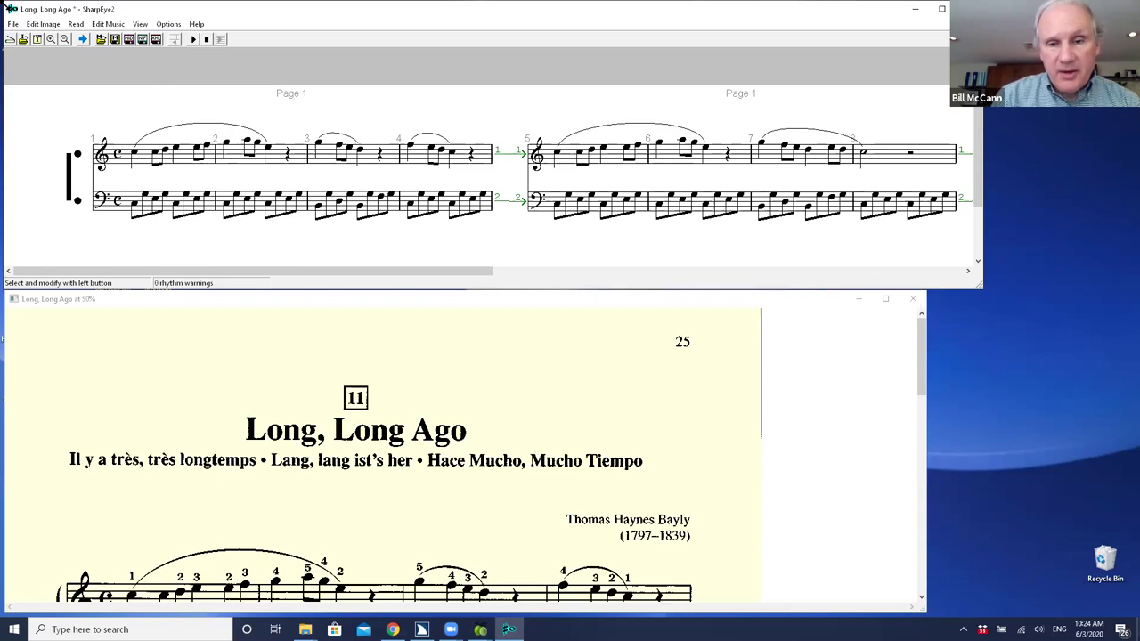
Step: Save the recognised music in MusicXML format as Long, Long Ago.xml in the Desktop folder
click(13, 24)
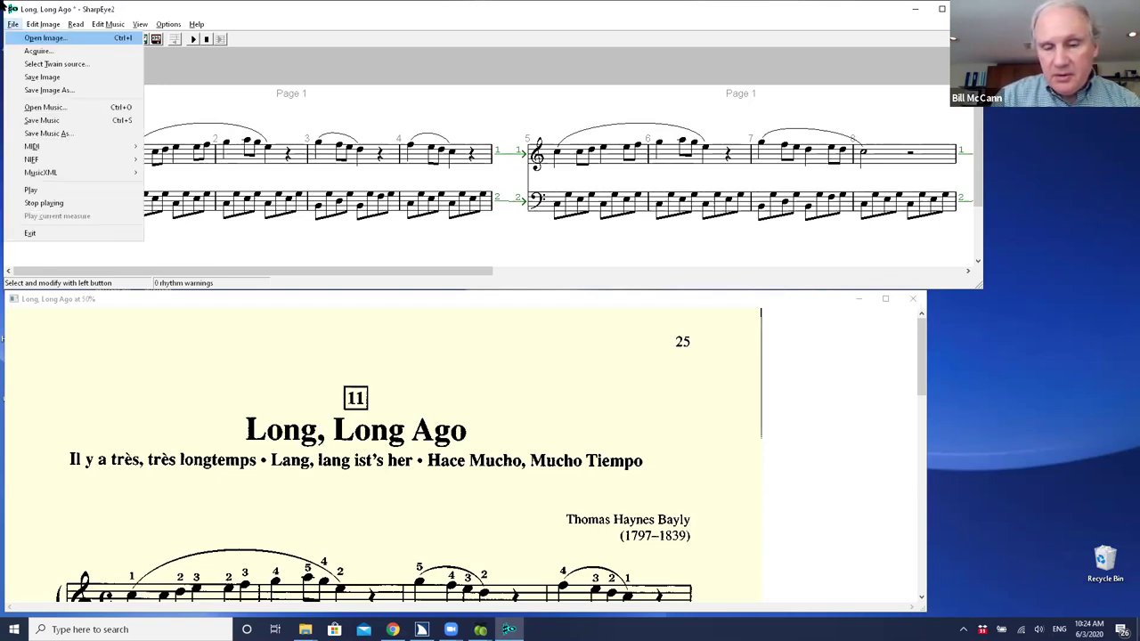
key(Down)
key(Down)
key(Down)
key(Down)
key(Down)
key(Down)
key(Down)
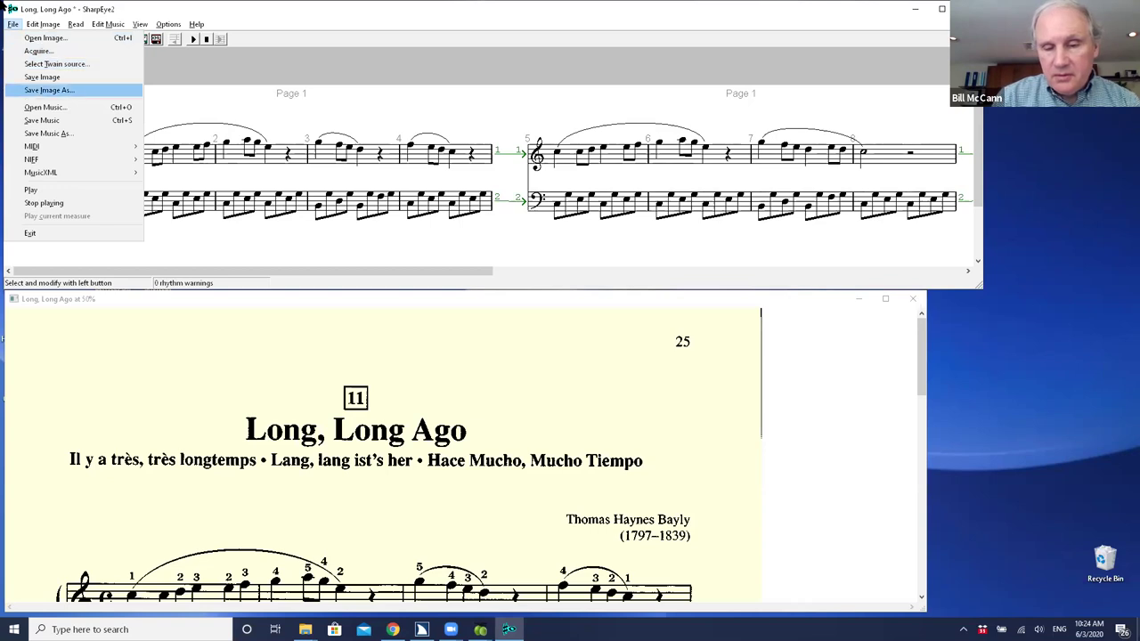
key(Down)
key(Down)
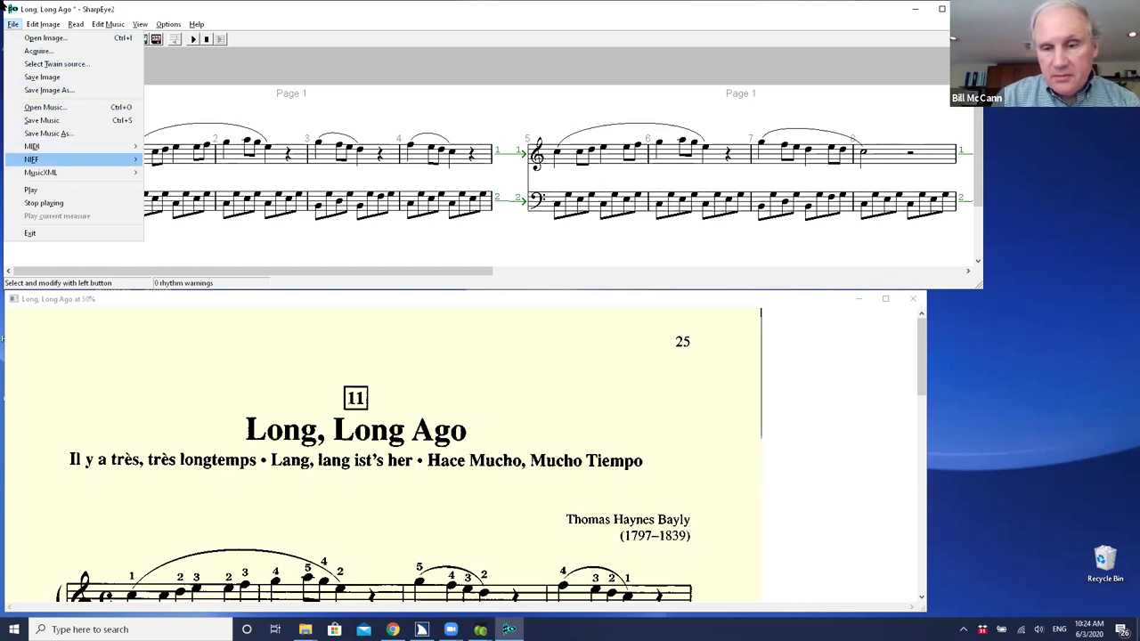
key(Down)
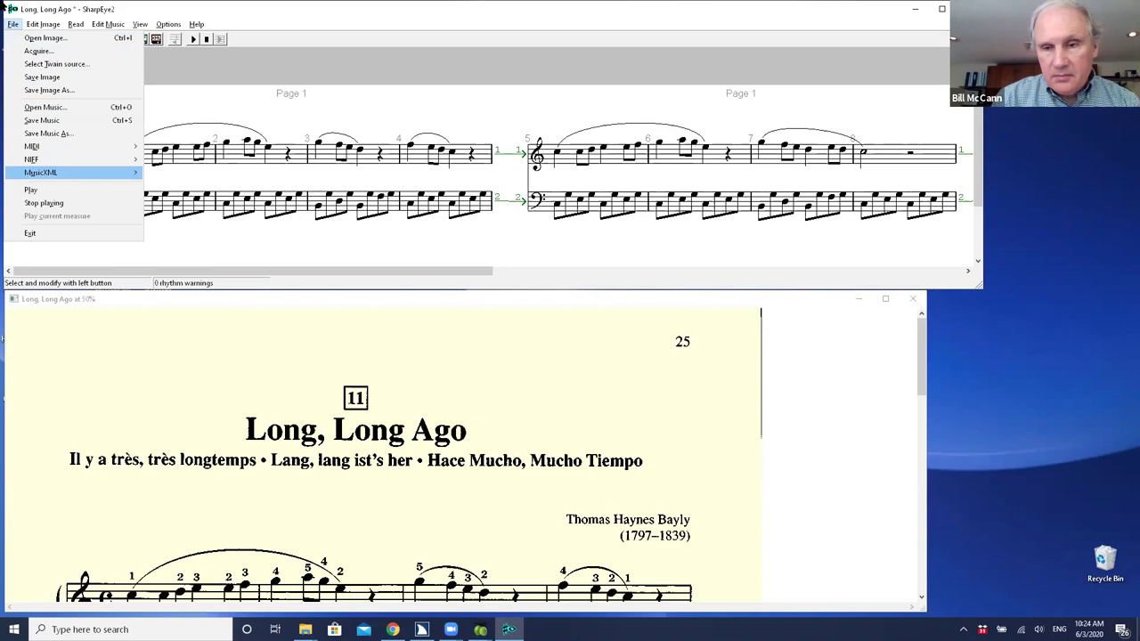
key(Right)
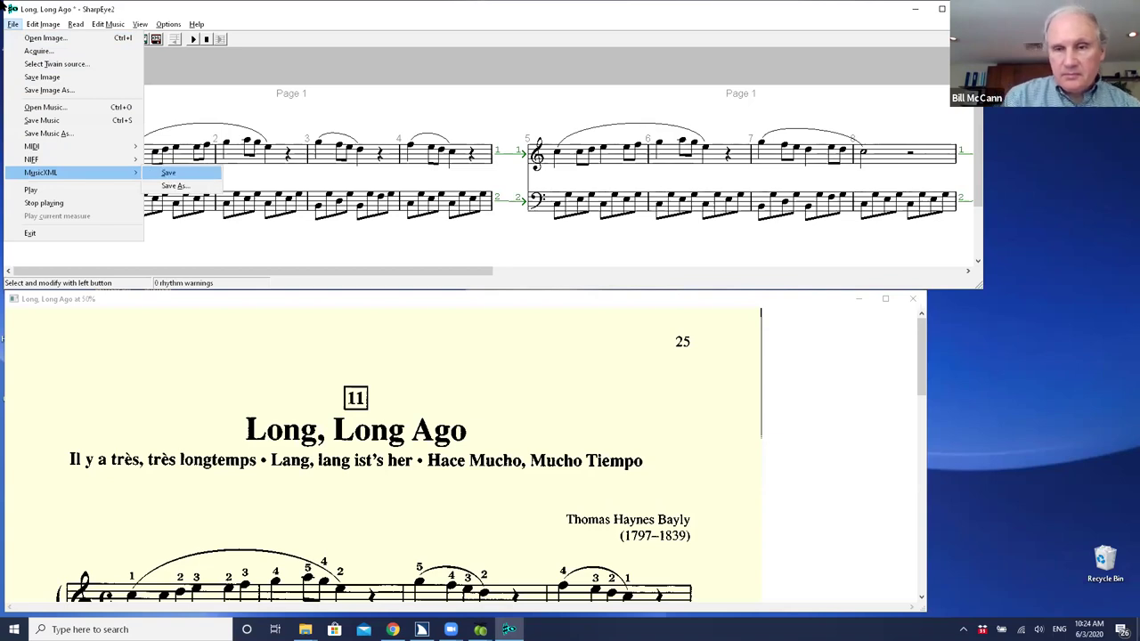
key(Down)
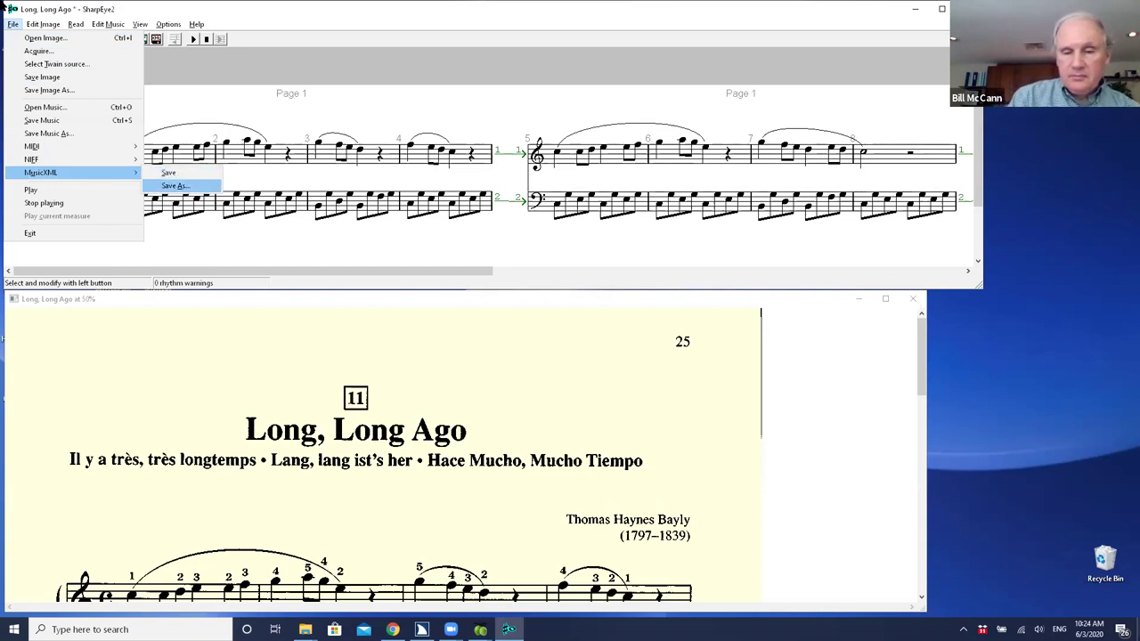
key(Return)
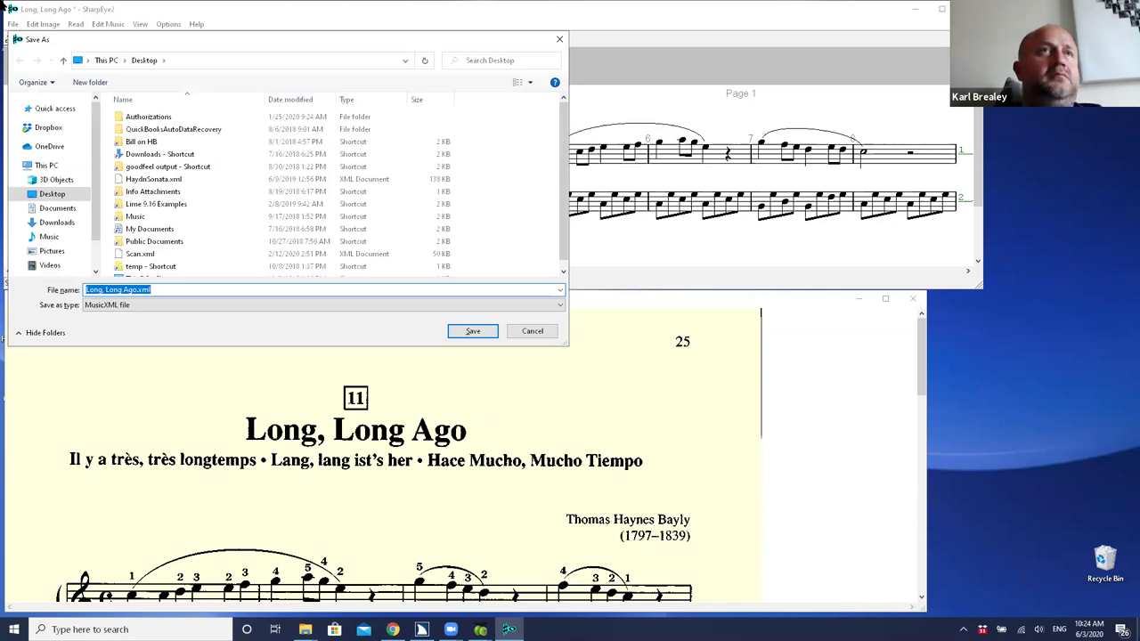
key(End)
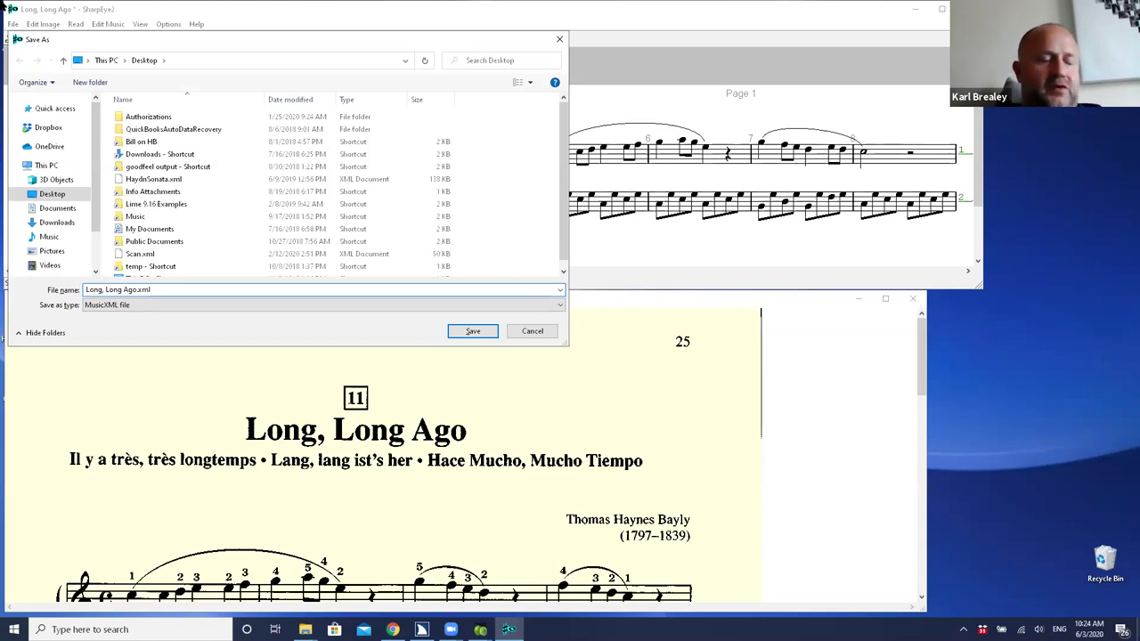
key(shift+Tab)
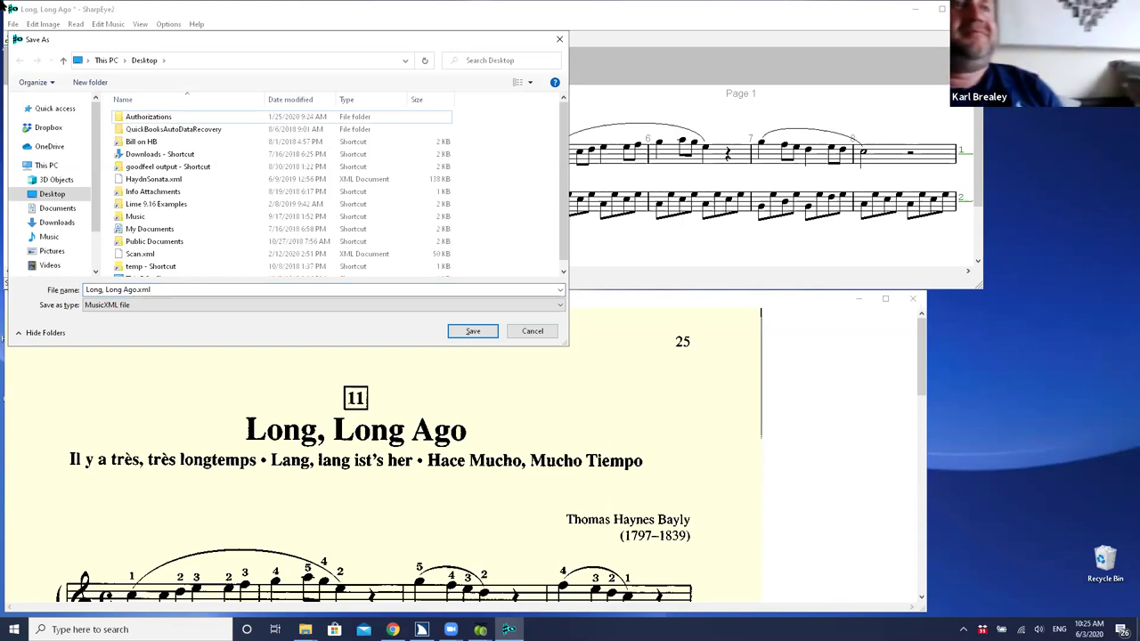
key(shift+Tab)
key(Tab)
key(Tab)
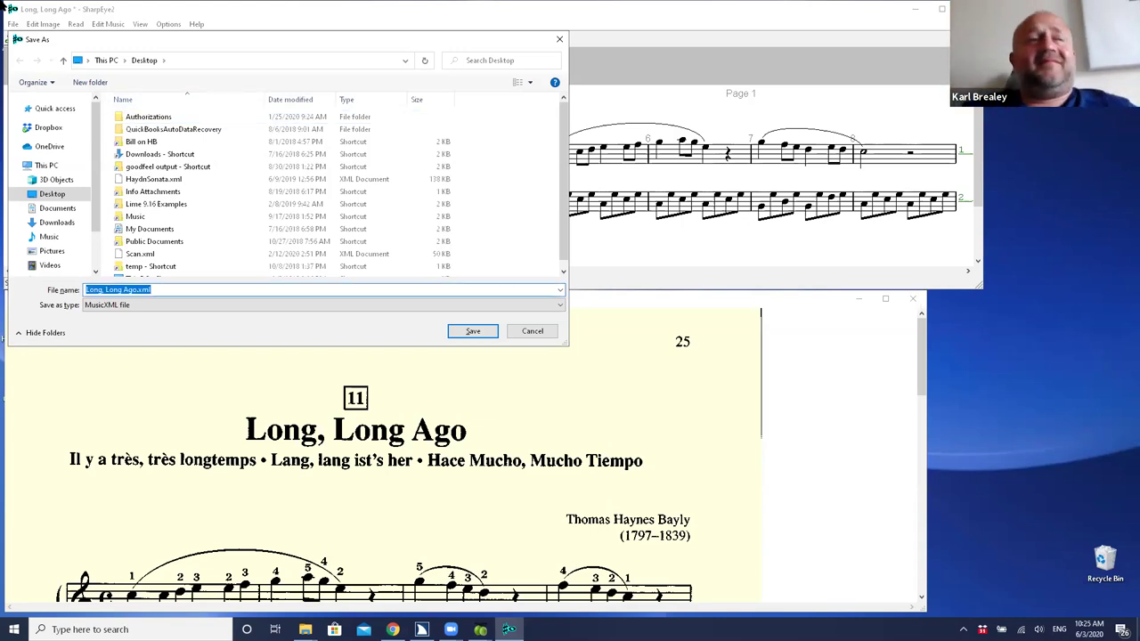
key(Return)
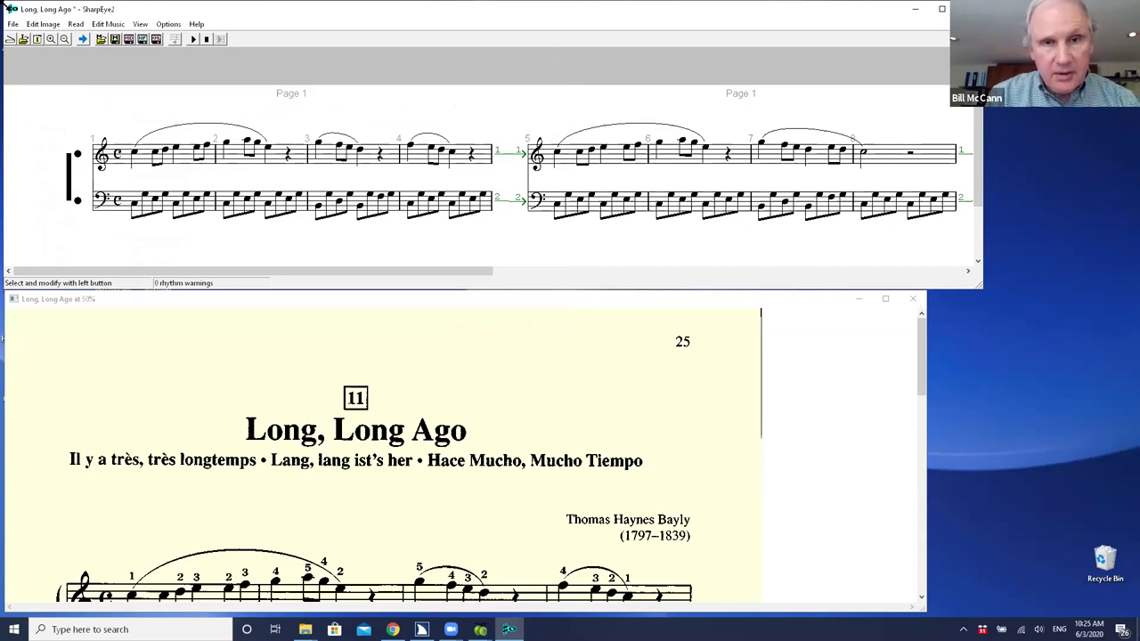
Step: Quit SharpEye and accept leaving the music unsaved in its own format
double_click(7, 8)
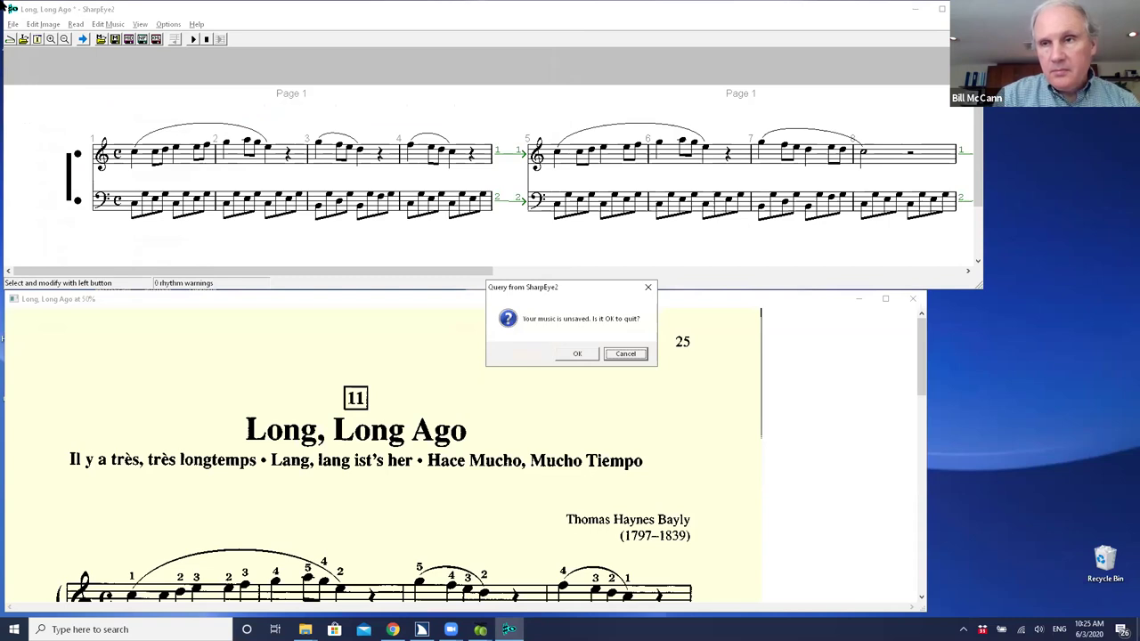
key(Tab)
key(Return)
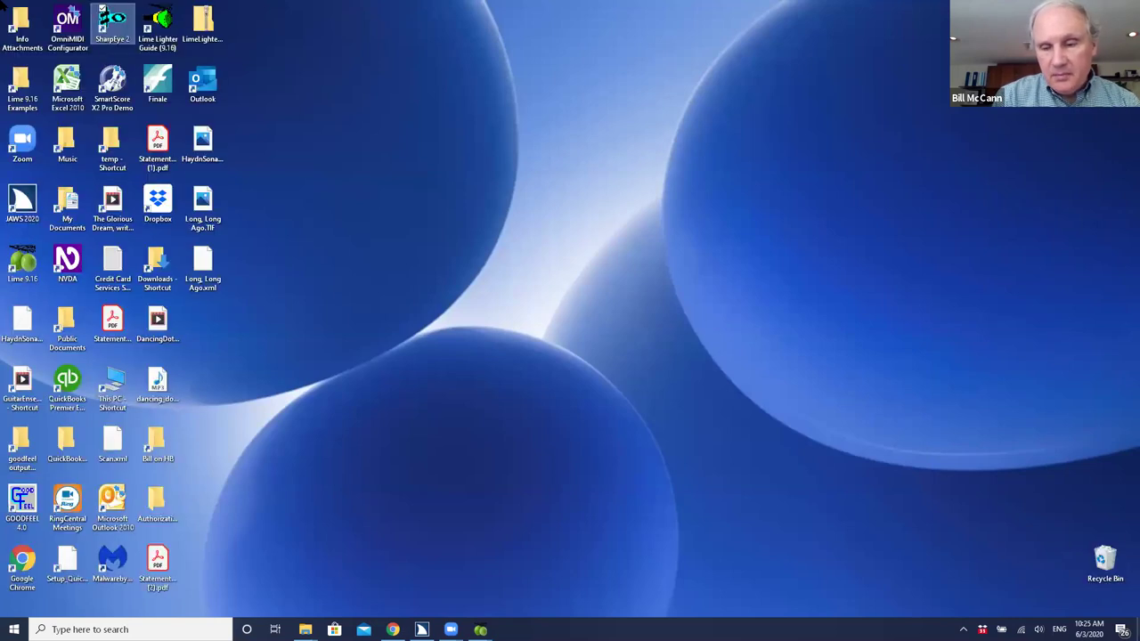
Step: Locate the exported Long, Long Ago.xml file on the desktop and switch to Lime
key(Right)
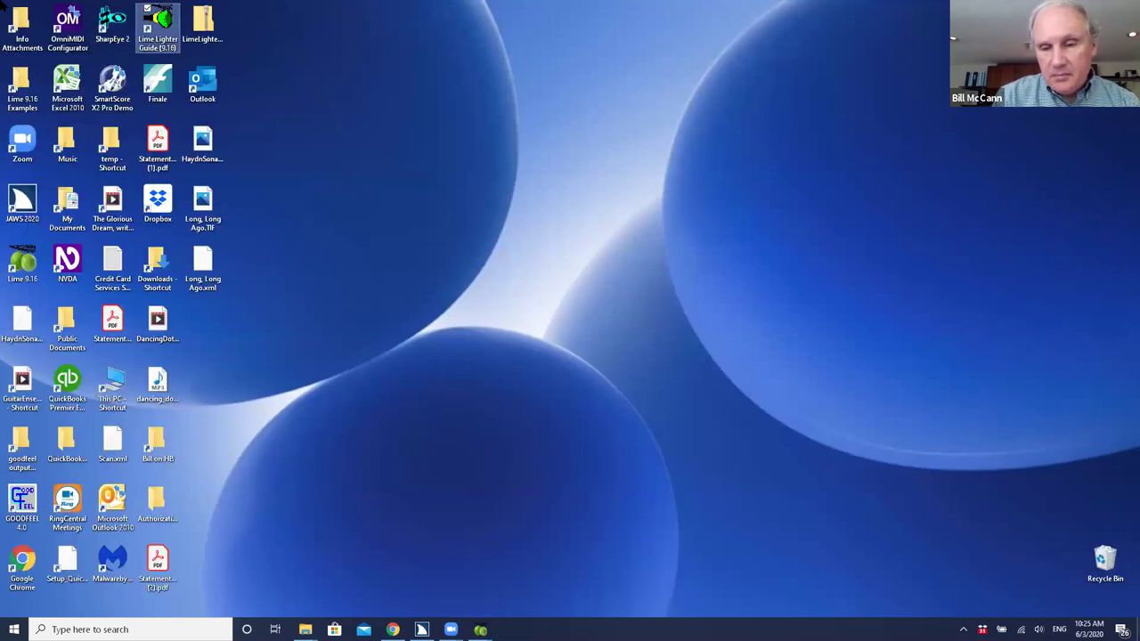
key(Right)
key(l)
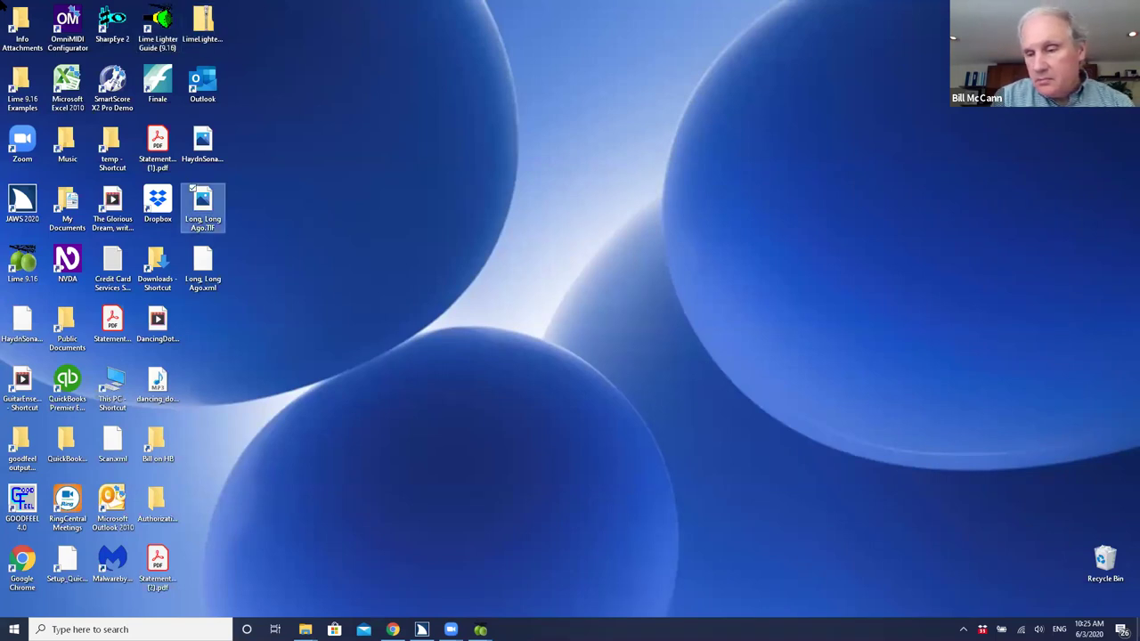
key(Down)
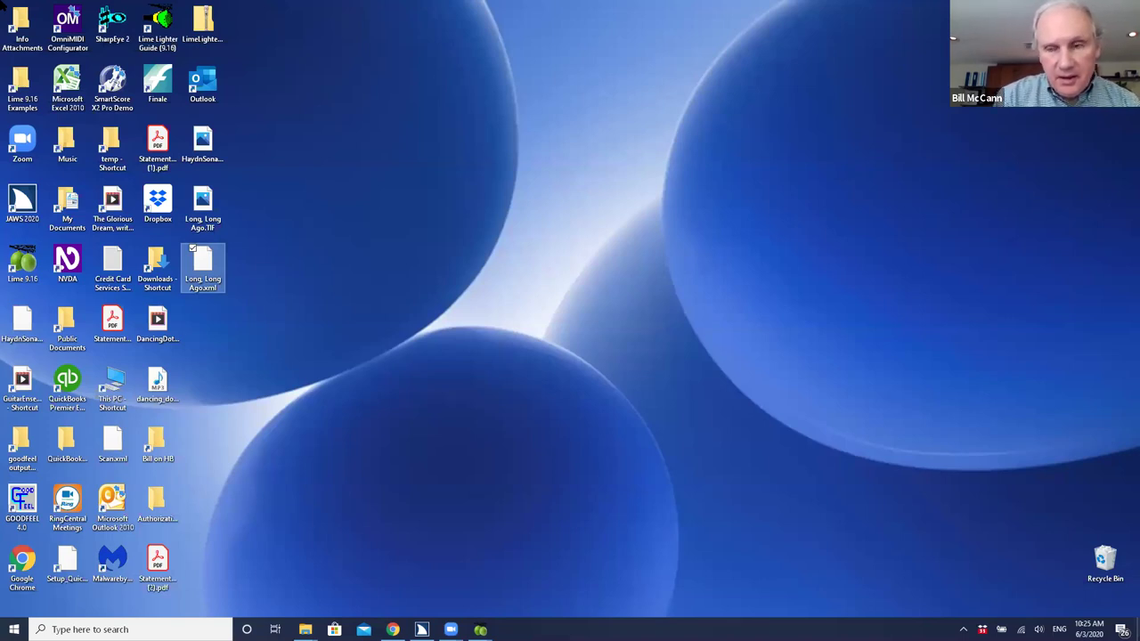
key(Return)
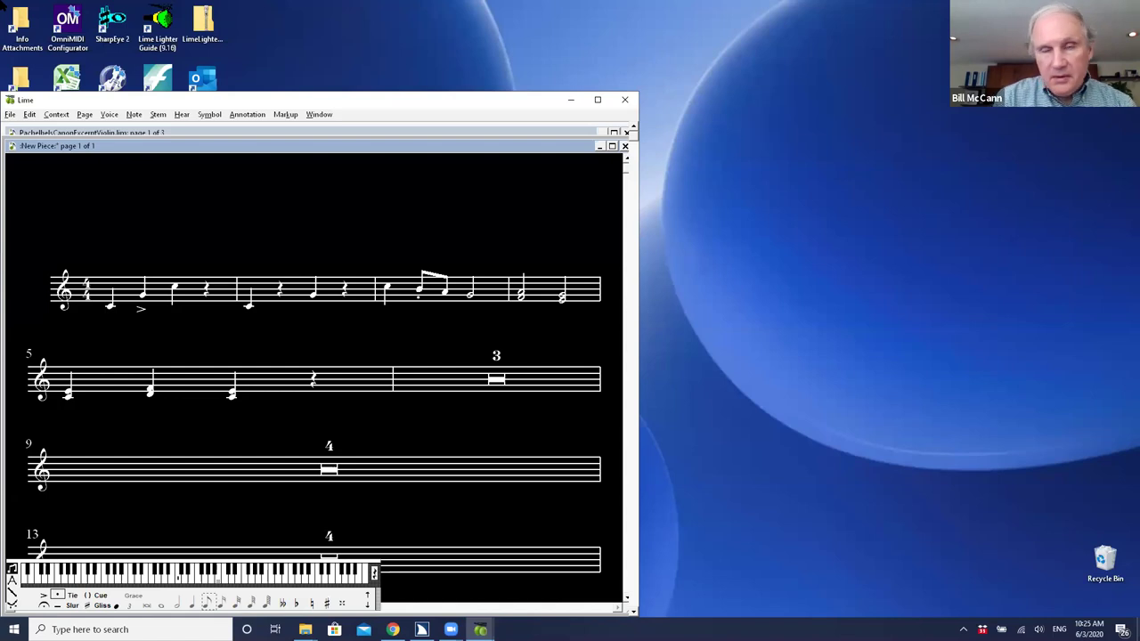
Step: Start a MusicXML import and browse to the c:\users folder
key(alt+f)
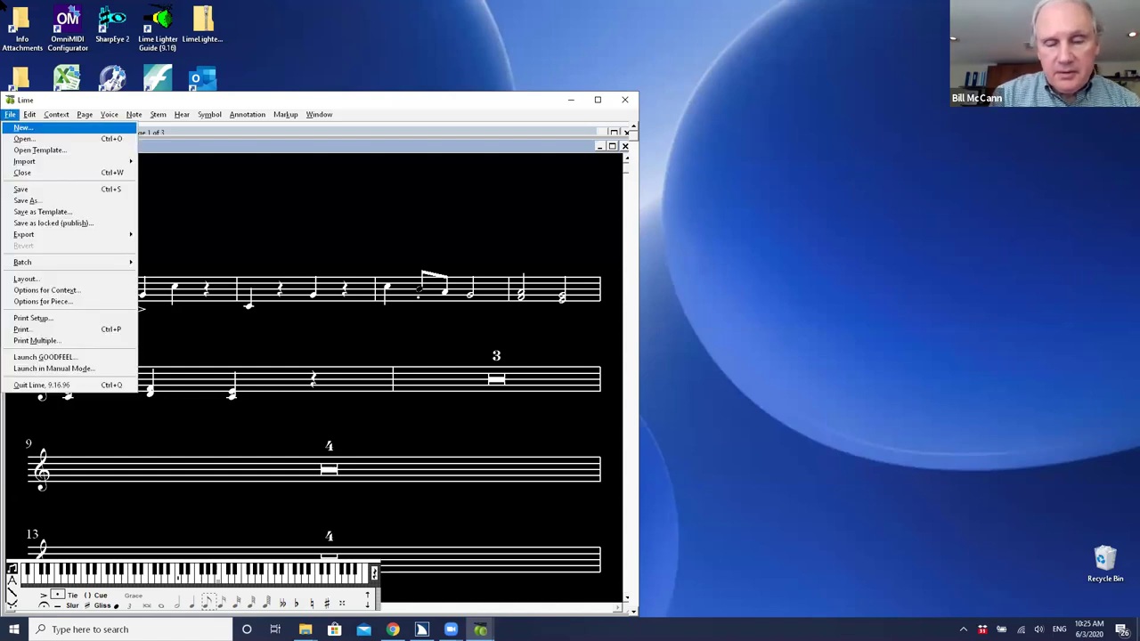
key(i)
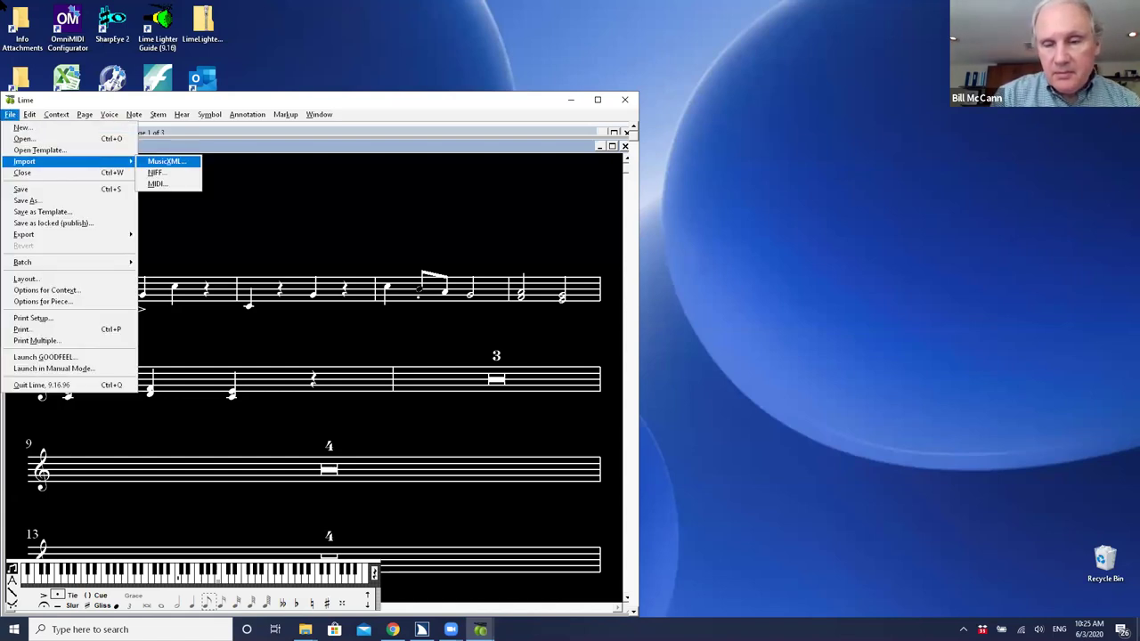
key(Return)
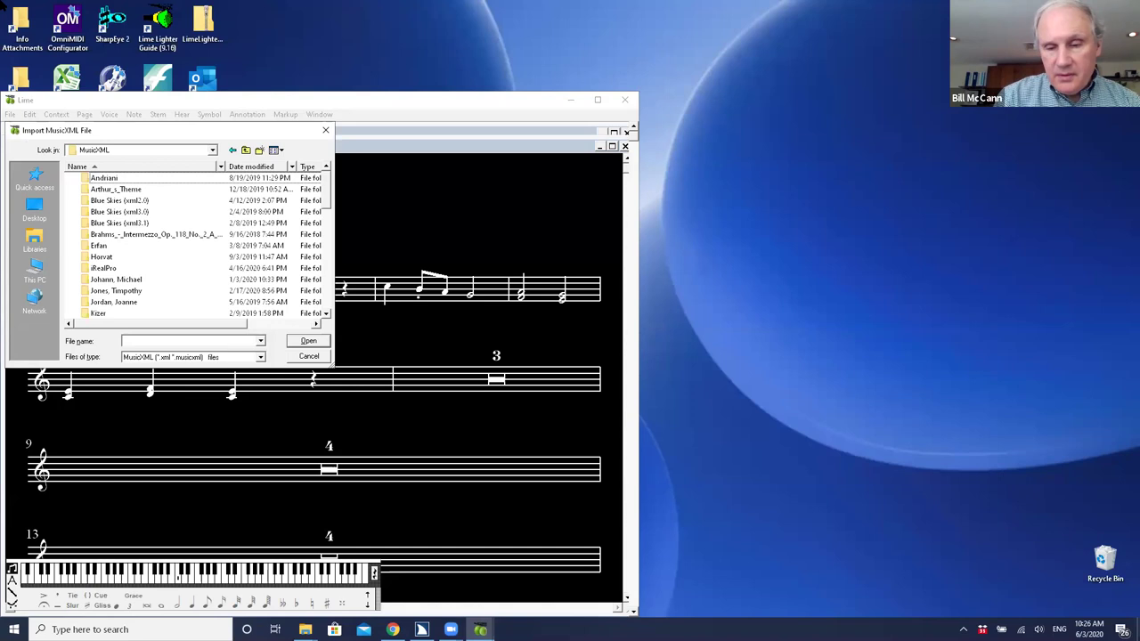
key(BackSpace)
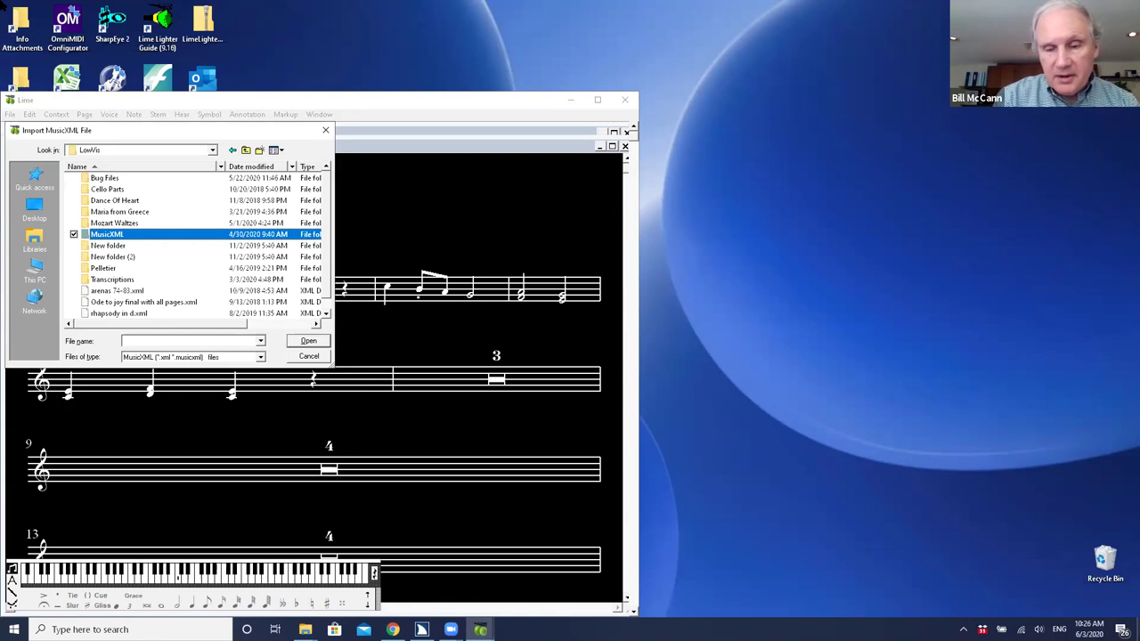
key(Tab)
text(c:\users)
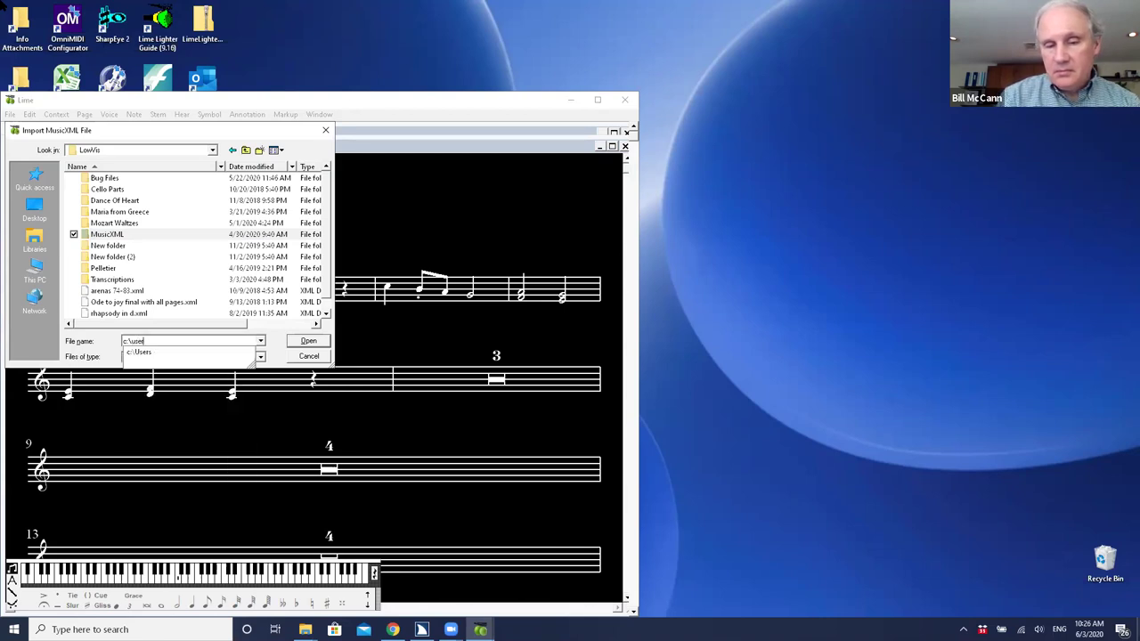
key(Return)
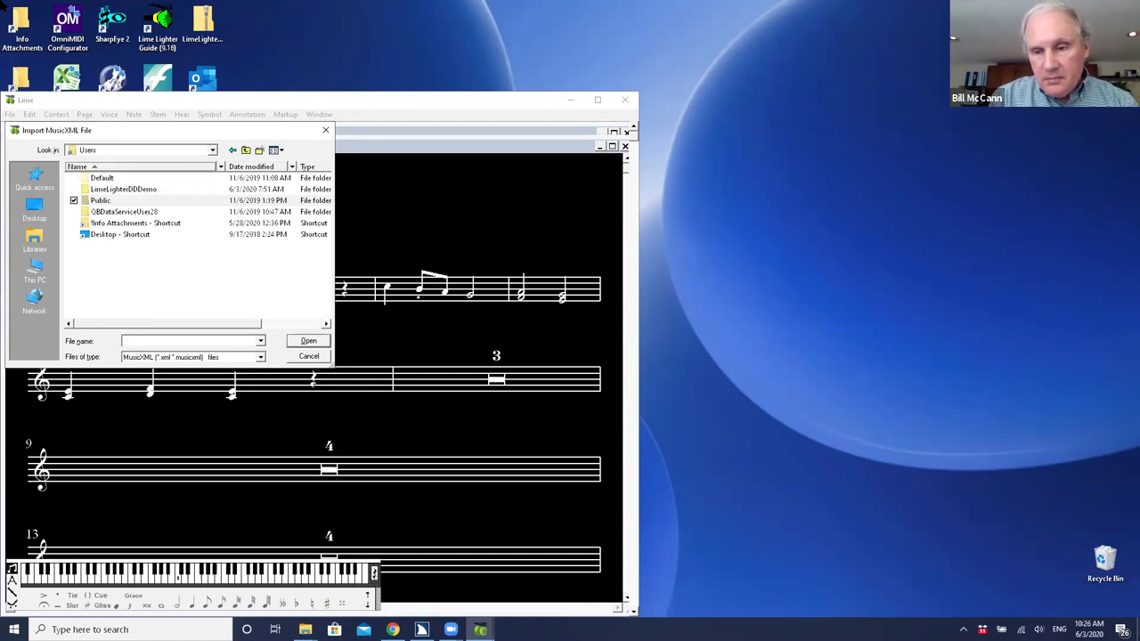
Step: Go to the Desktop folder of the LimeLighterDDDemo user in the import dialog
click(100, 201)
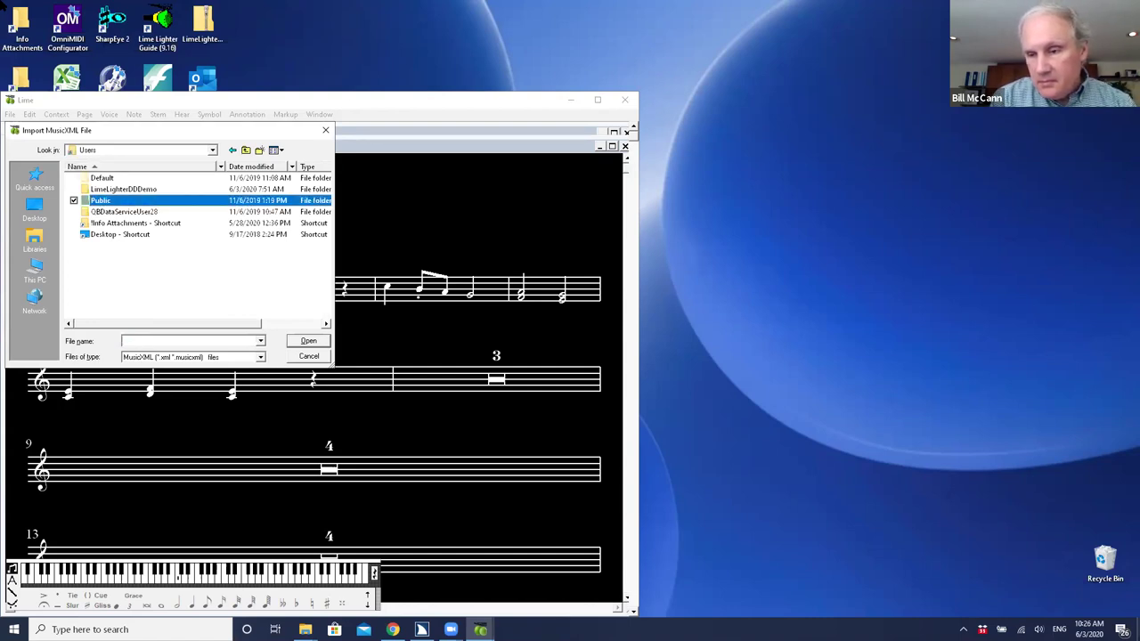
click(122, 189)
double_click(122, 189)
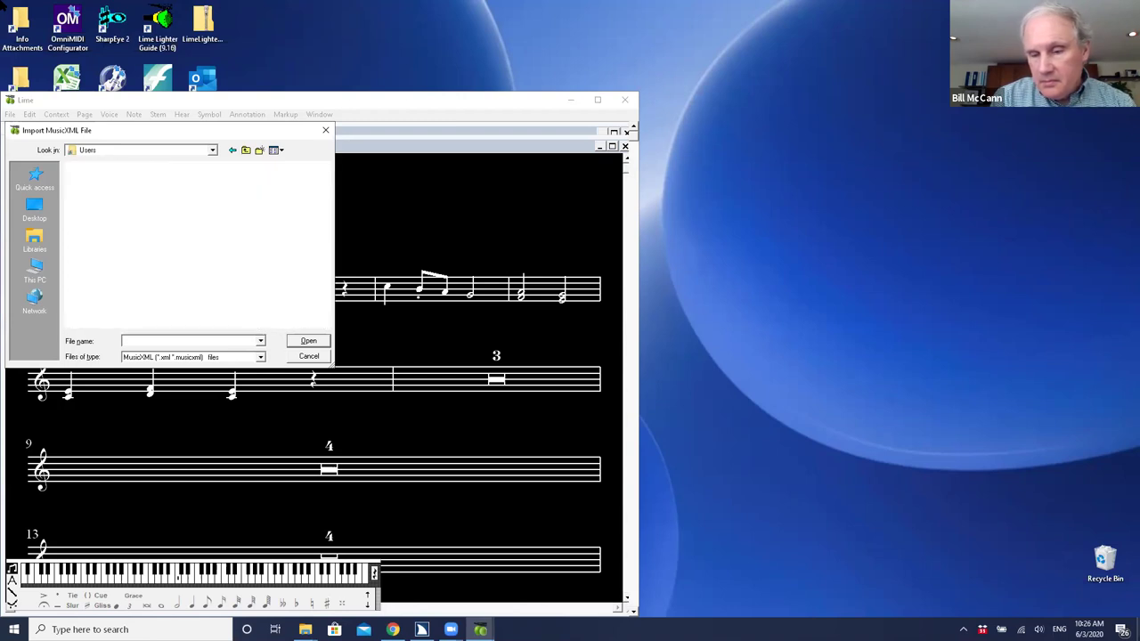
click(103, 211)
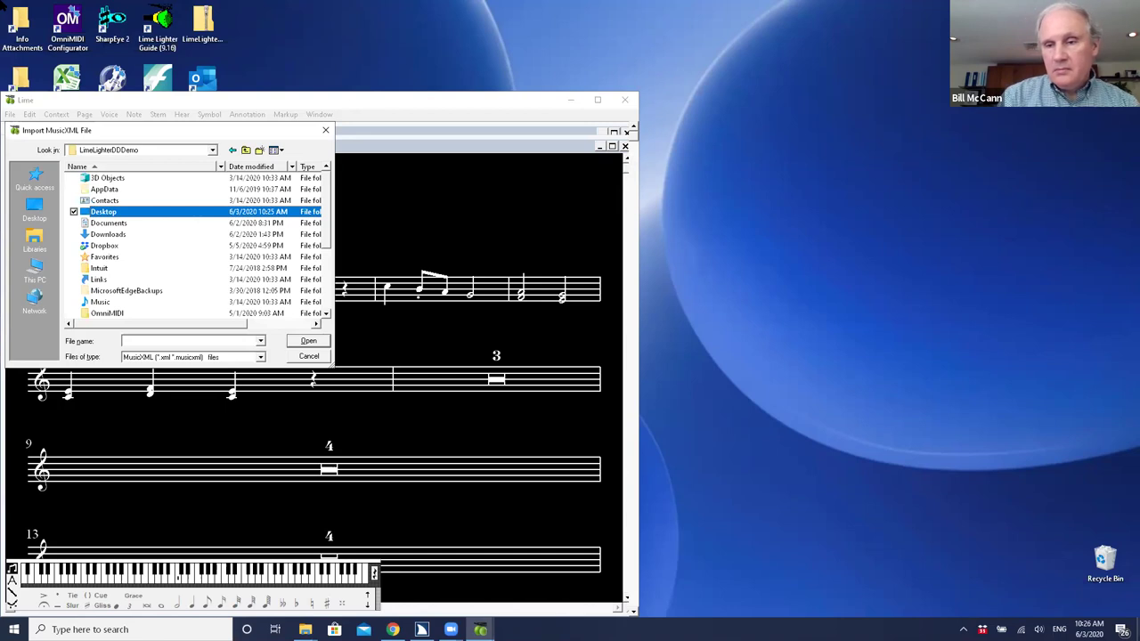
key(Return)
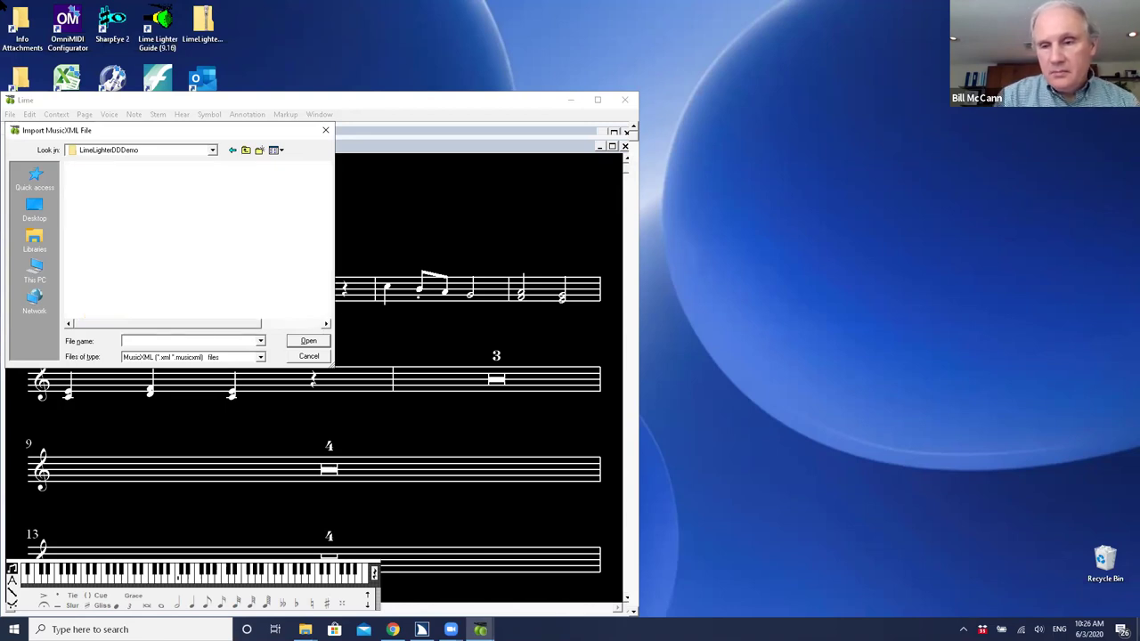
Step: Import Long, Long Ago.xml and accept the XML import options as they are
key(l)
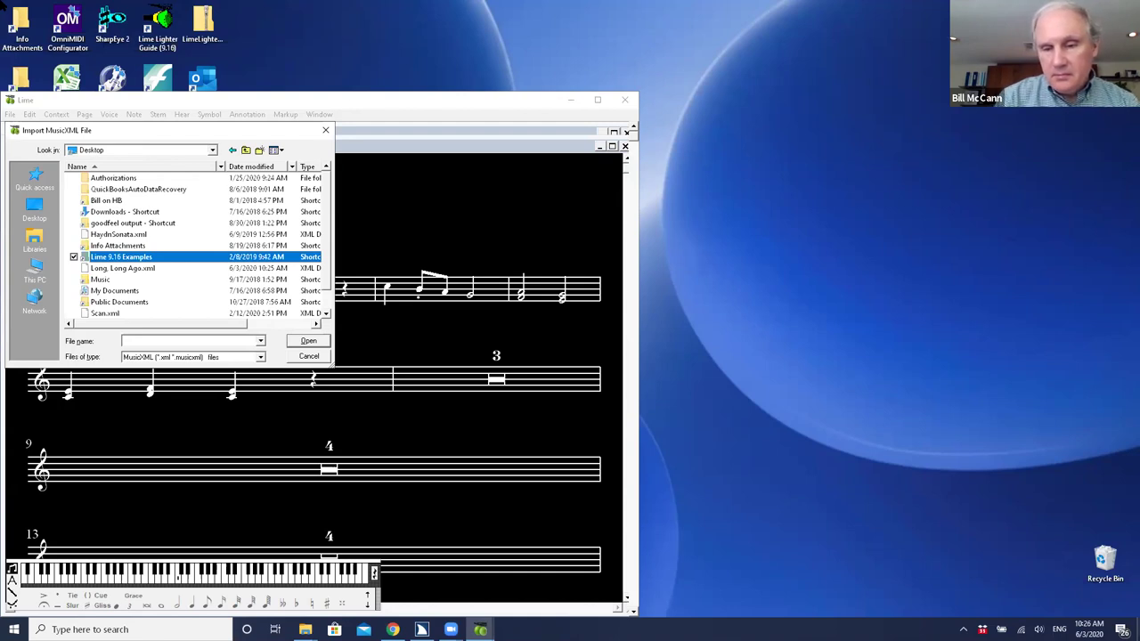
key(Down)
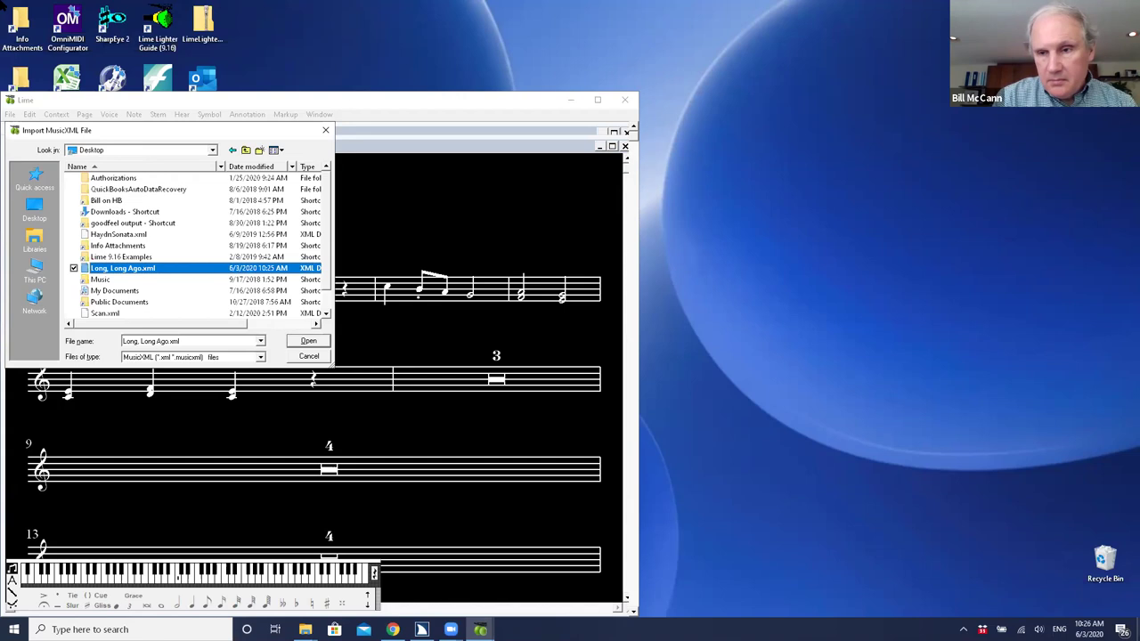
key(Return)
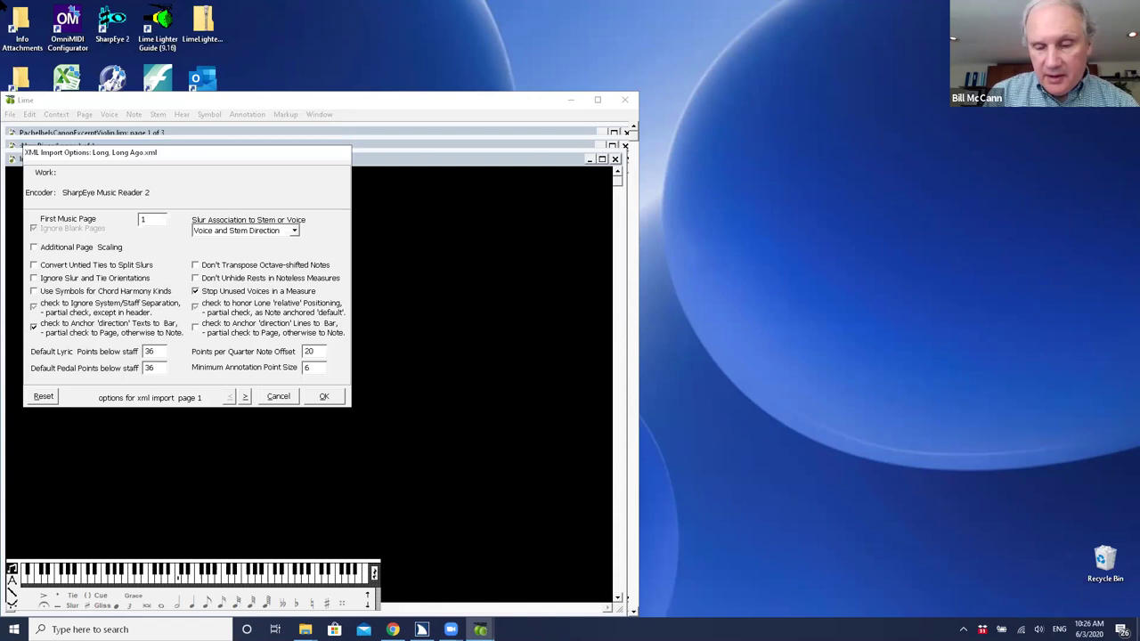
key(Return)
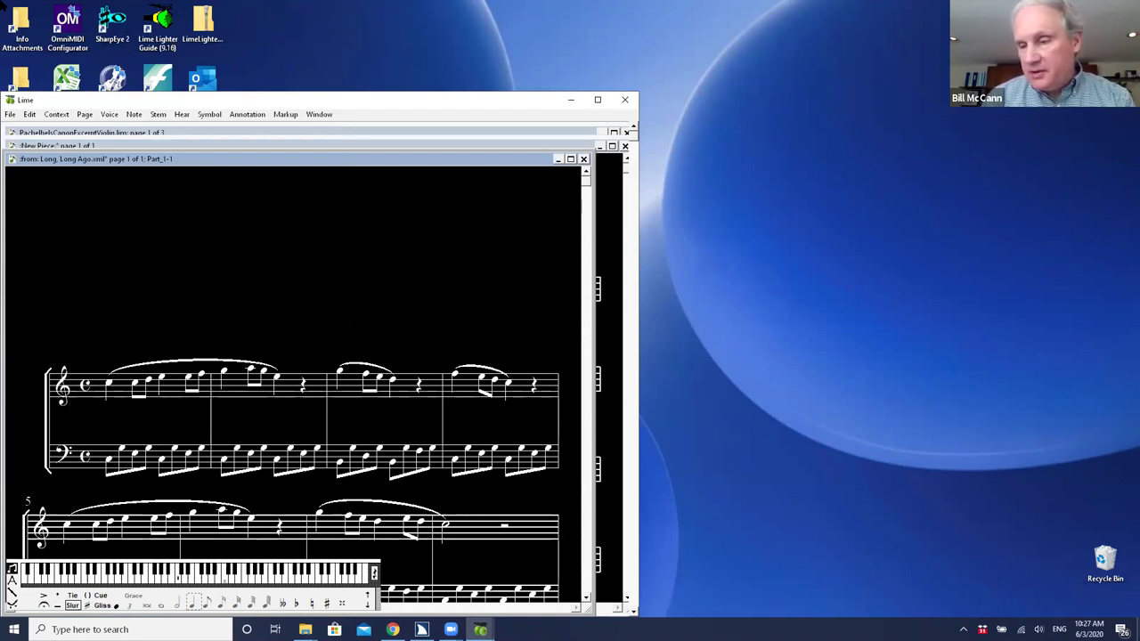
Step: Visit the first bass note, return to the first treble note, and play the imported piece at 100 percent tempo before stopping playback
click(109, 460)
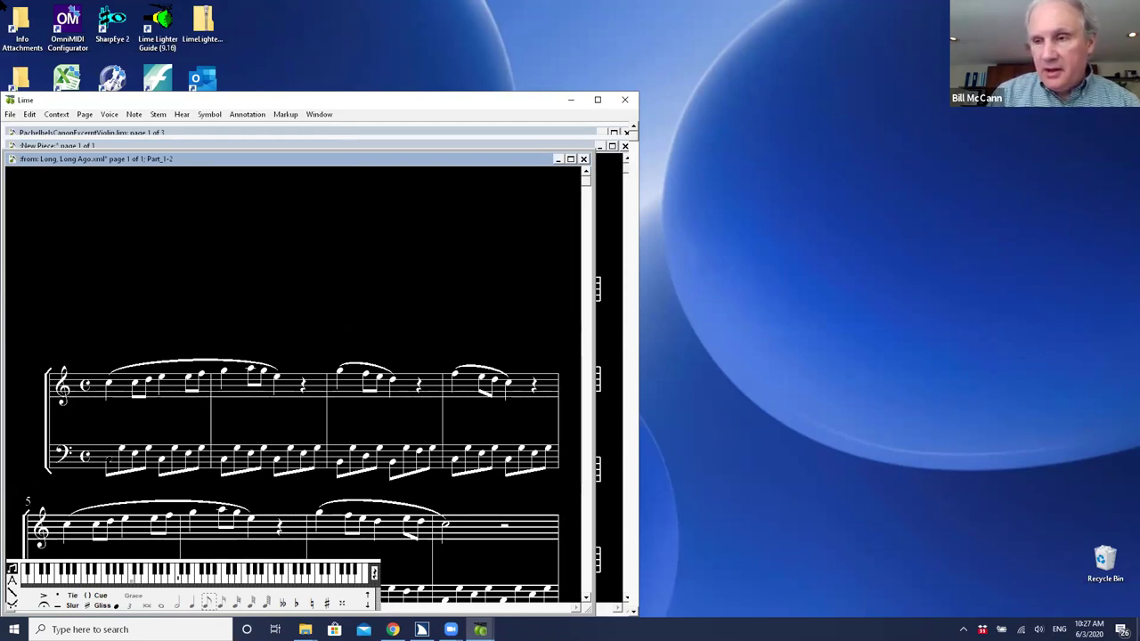
click(108, 385)
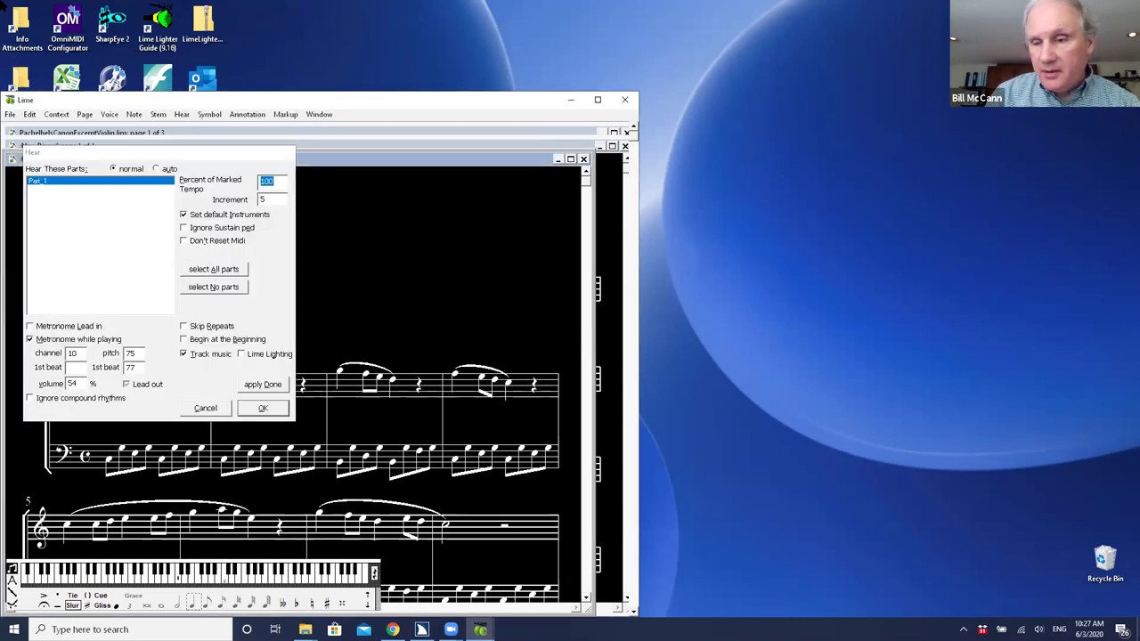
key(Return)
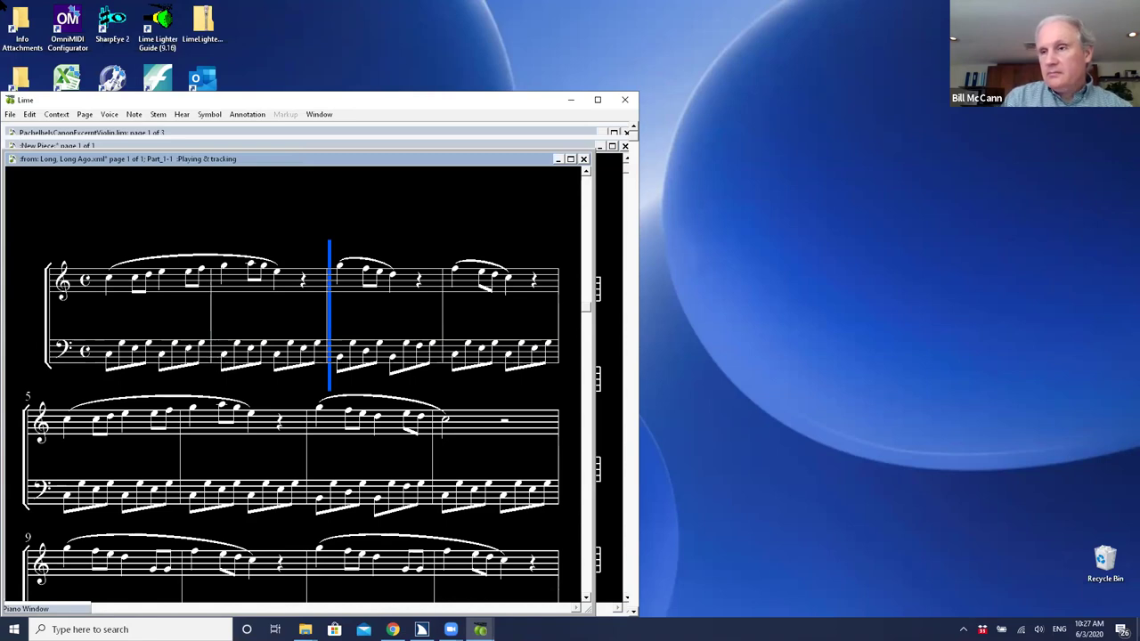
key(space)
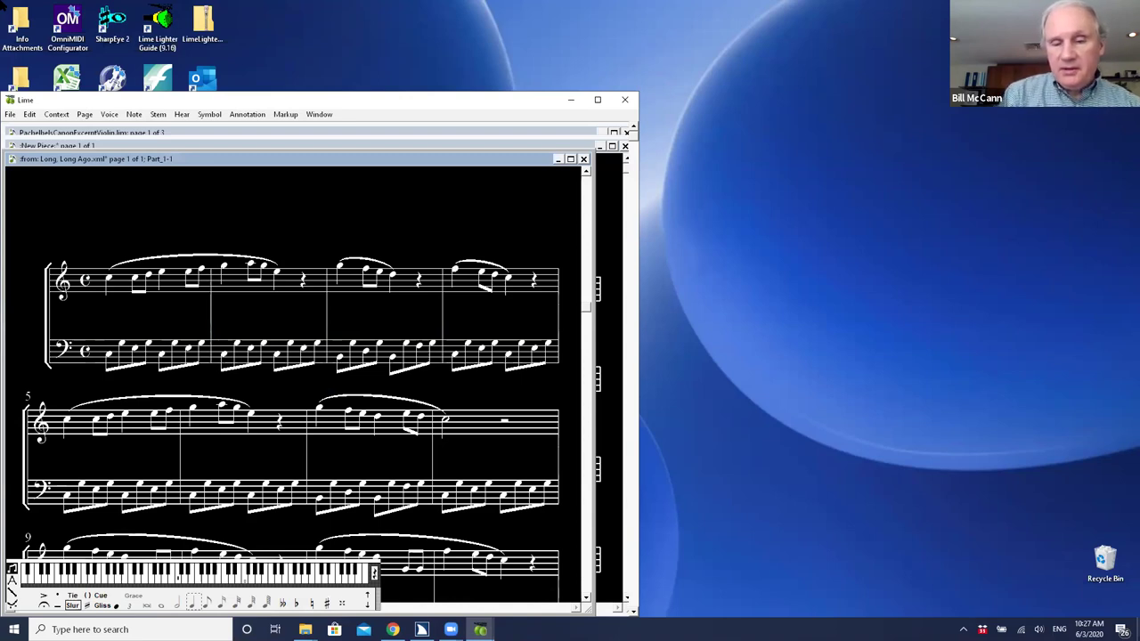
key(alt)
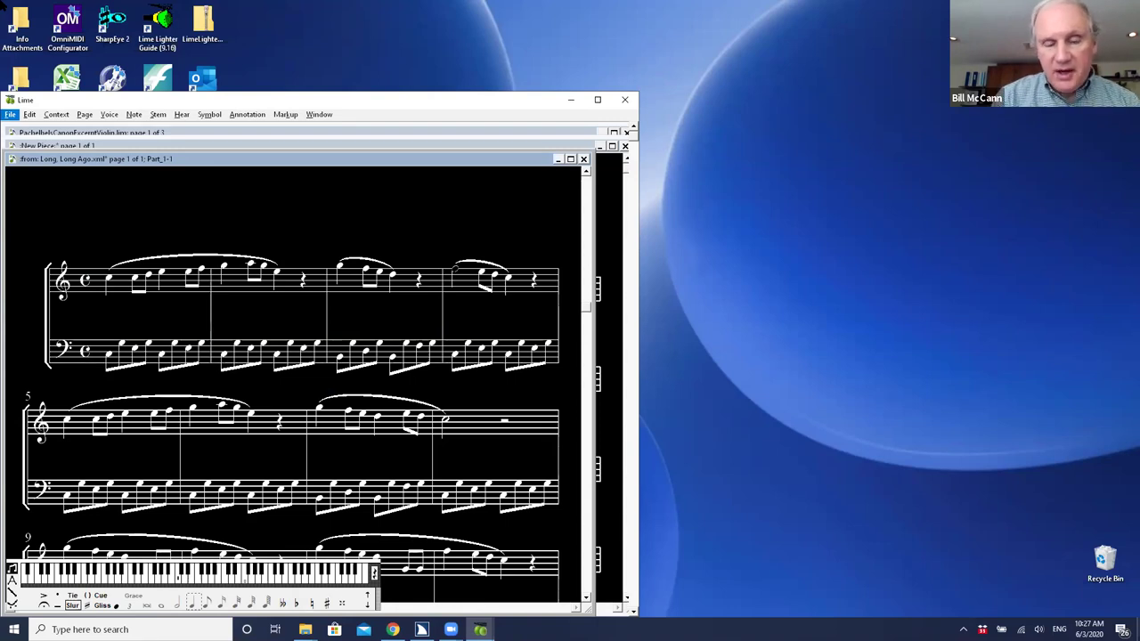
key(Down)
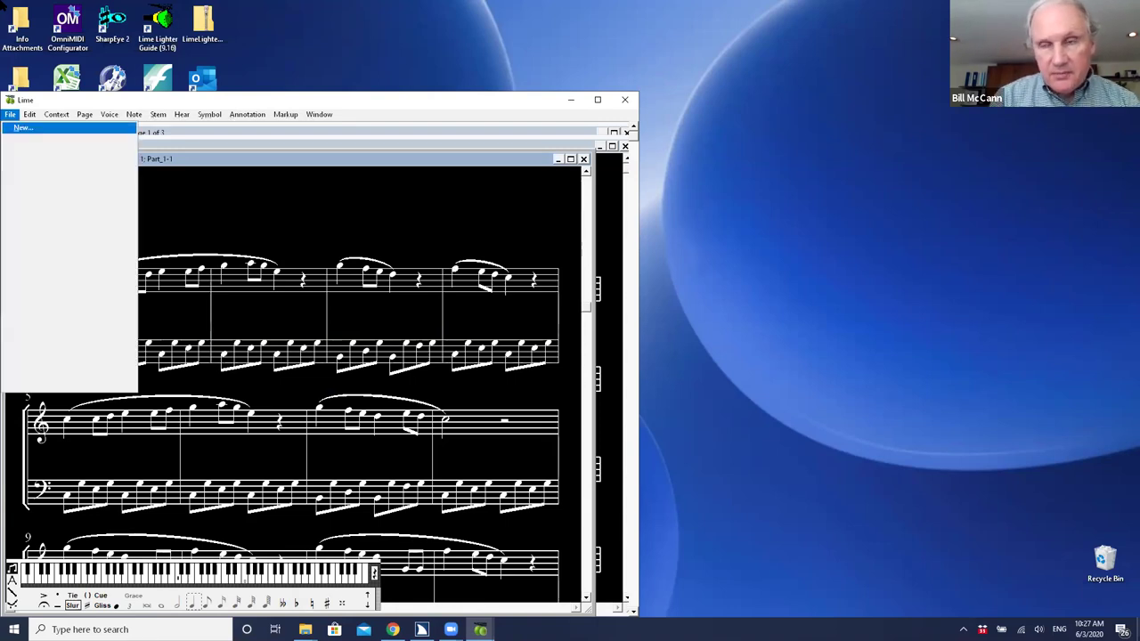
key(Escape)
key(Escape)
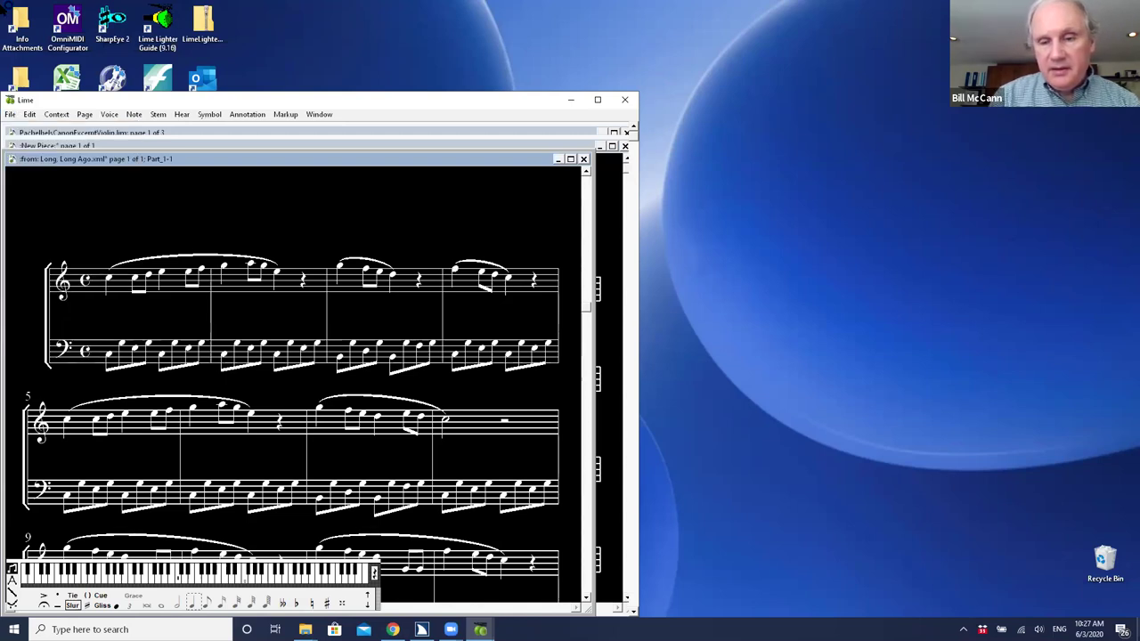
Step: Send the imported Long, Long Ago piece to GOODFEEL for braille transcription and switch to the GOODFEEL Intermediate Dialog
key(ctrl+shift+g)
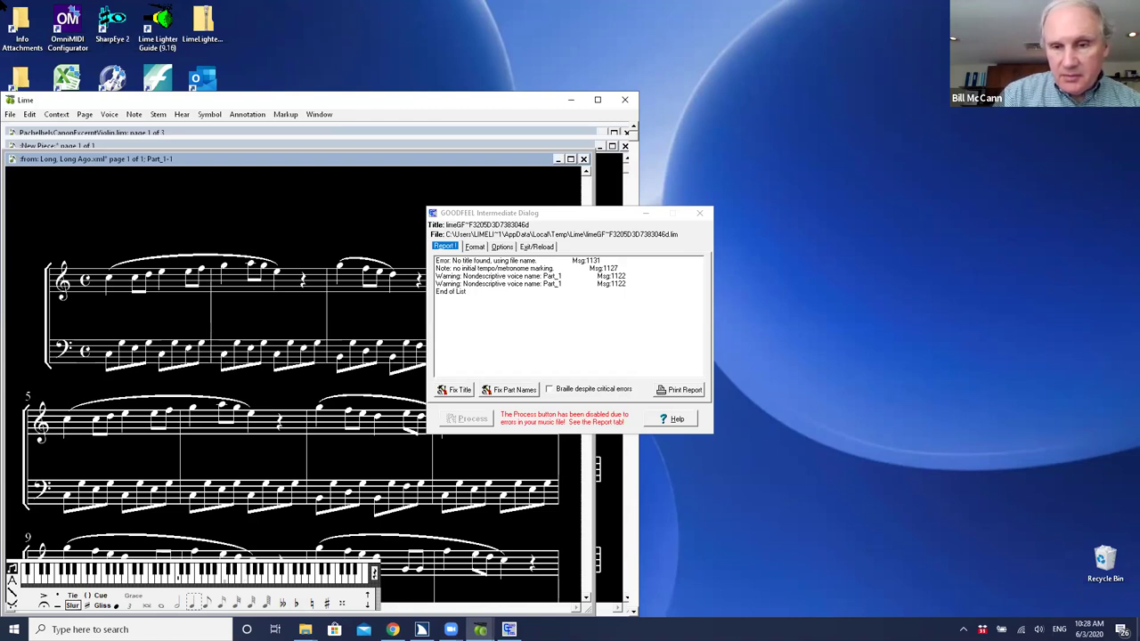
key(alt+Tab)
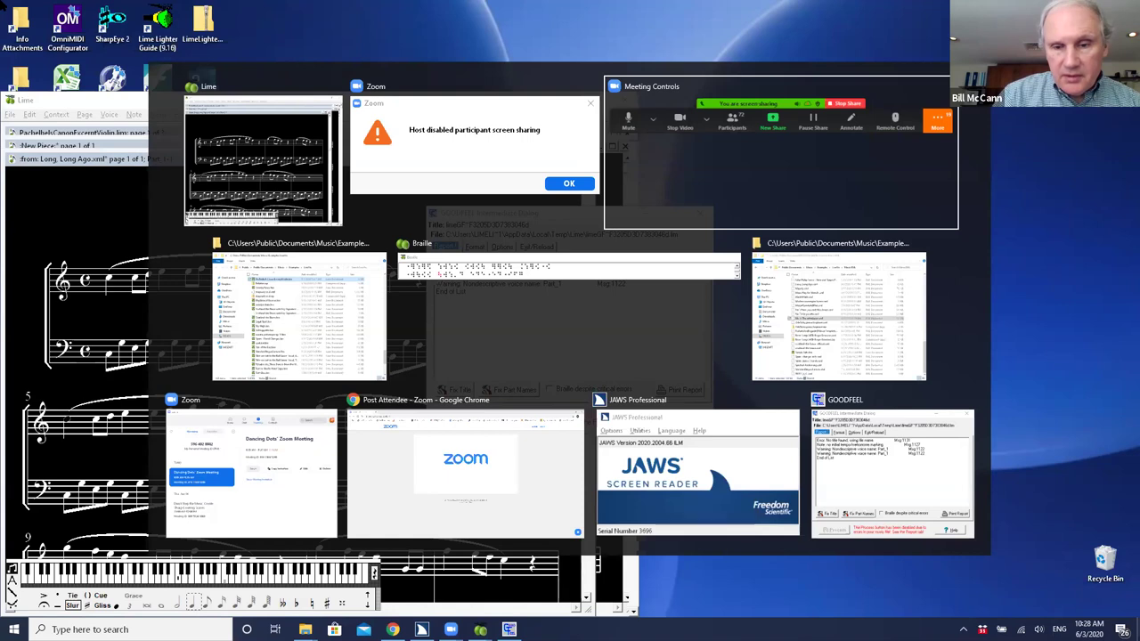
key(alt+Tab)
key(alt+Tab)
key(alt+Tab)
key(alt+Tab)
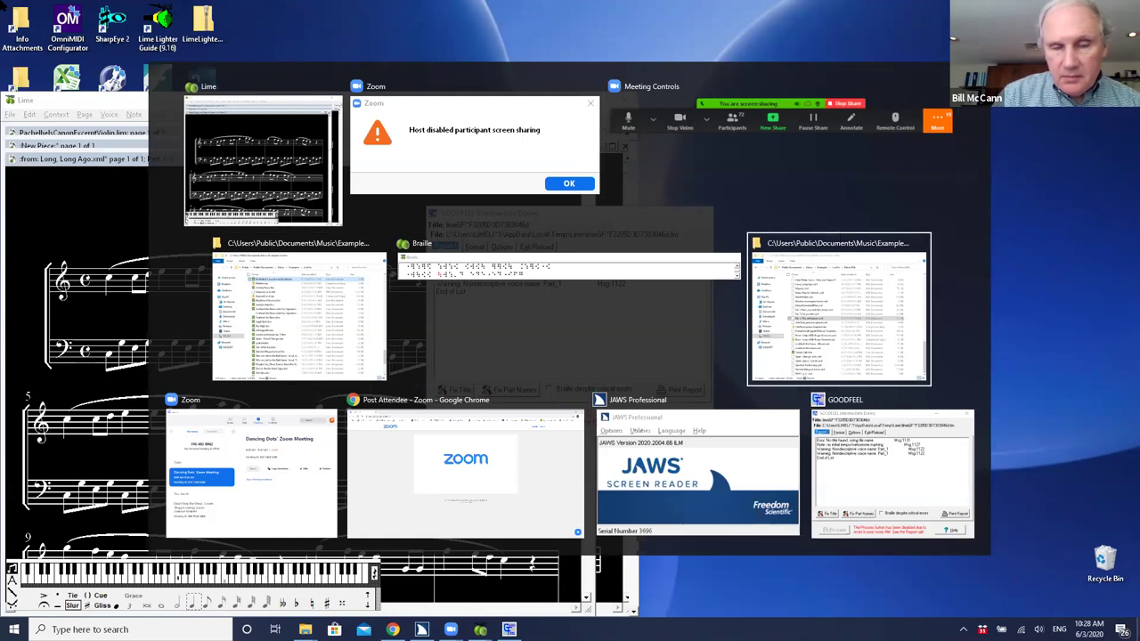
key(alt+Tab)
key(alt+Tab)
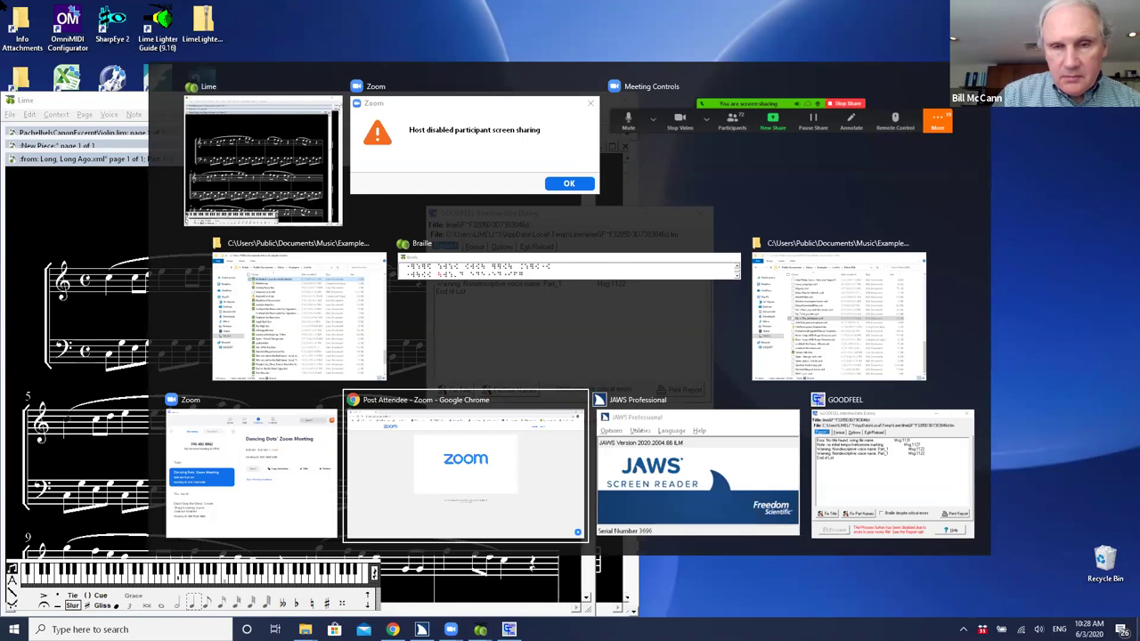
key(alt+Tab)
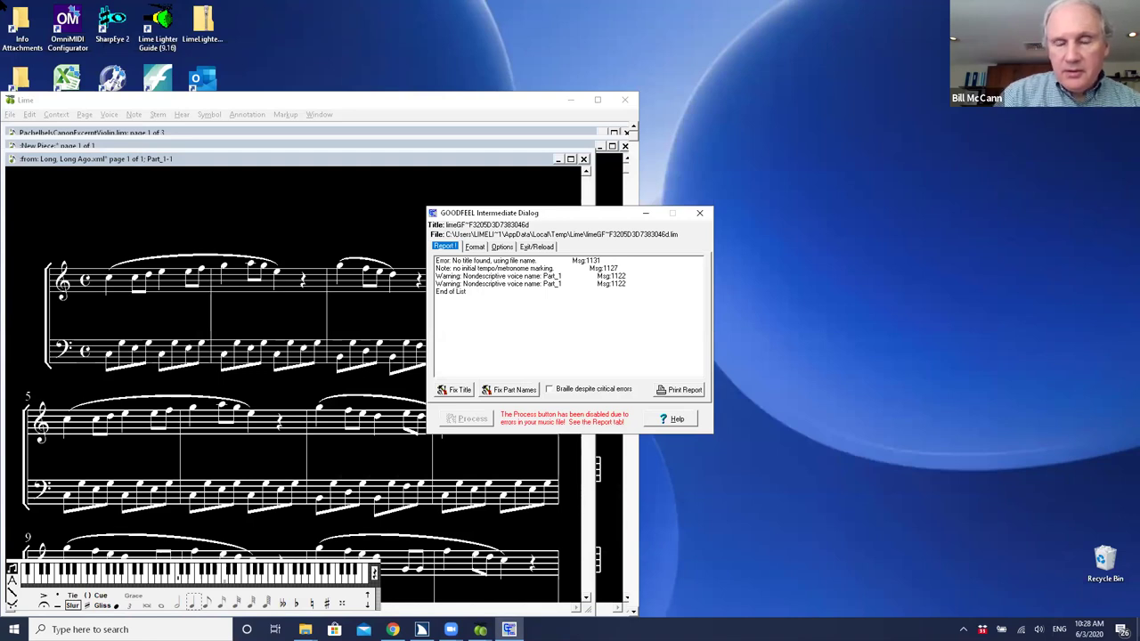
Step: Review the first report messages, allow brailling despite critical errors, and process the piece into braille
key(Tab)
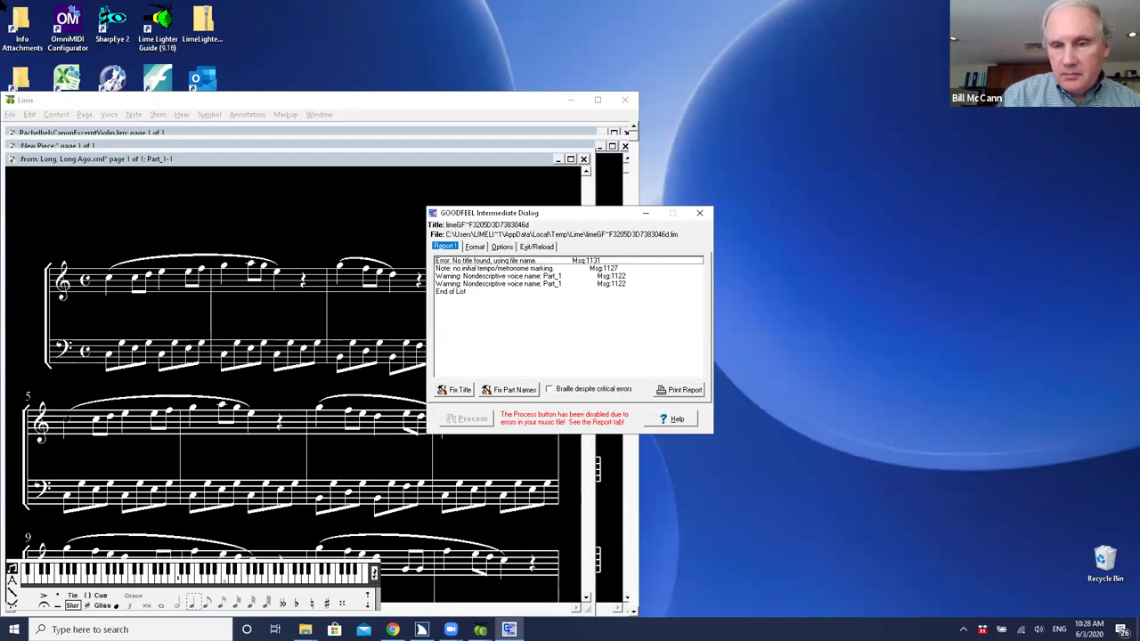
key(Down)
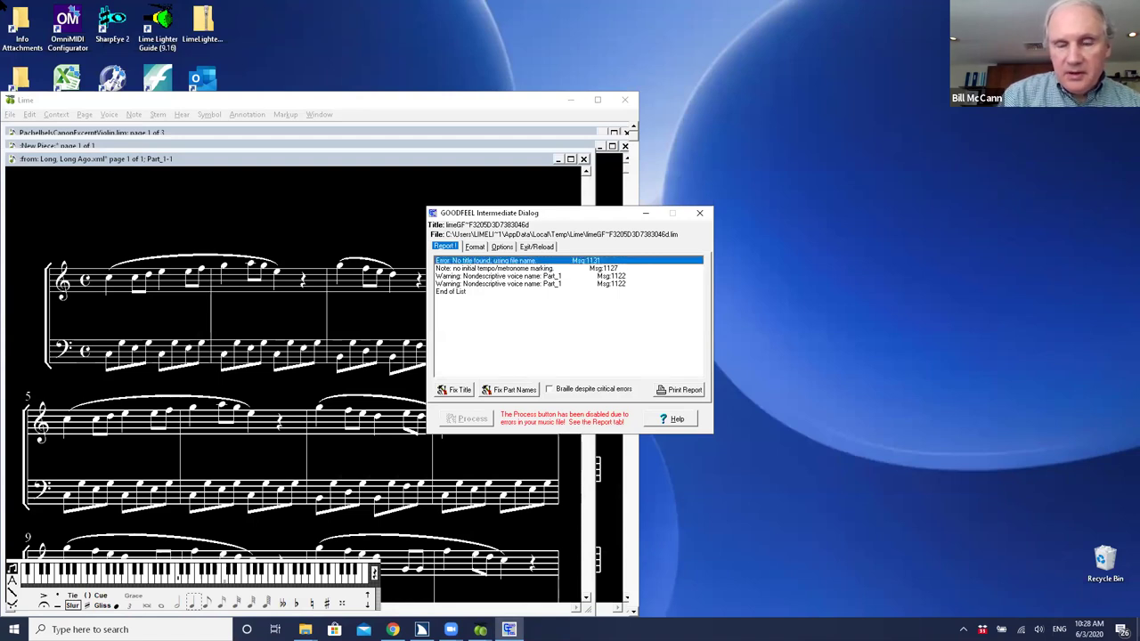
key(Down)
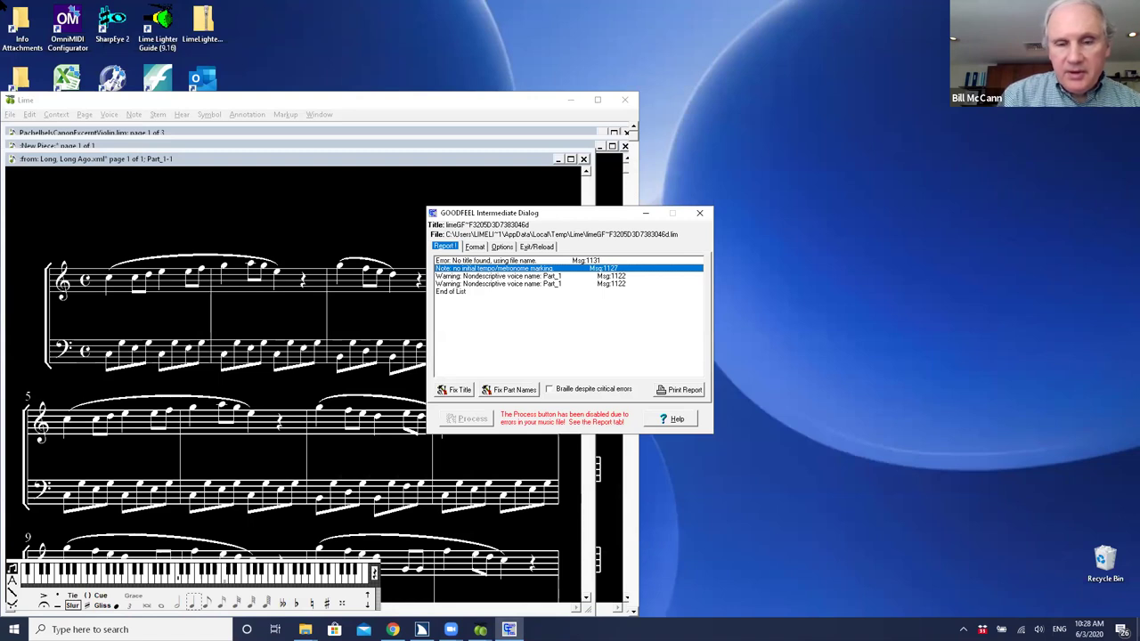
key(Tab)
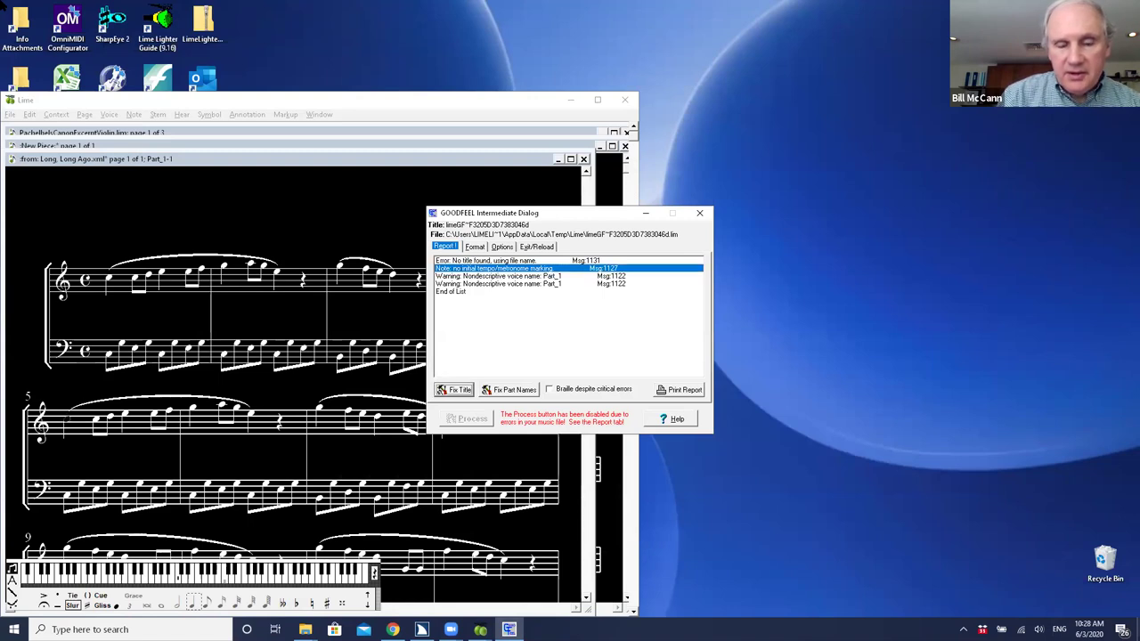
key(Tab)
key(Tab)
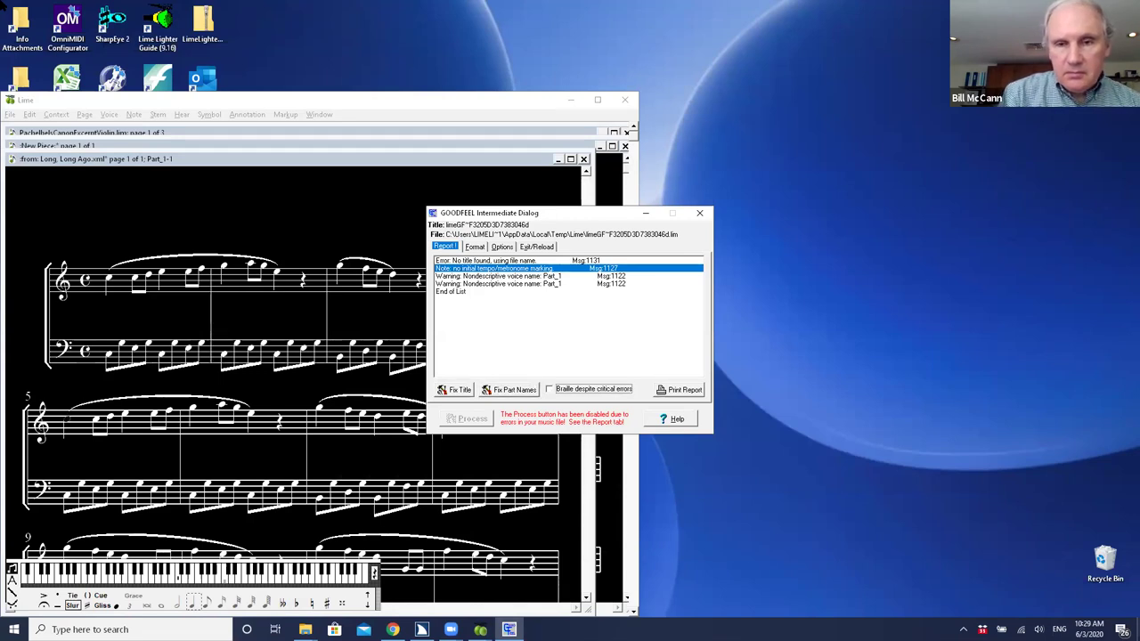
key(space)
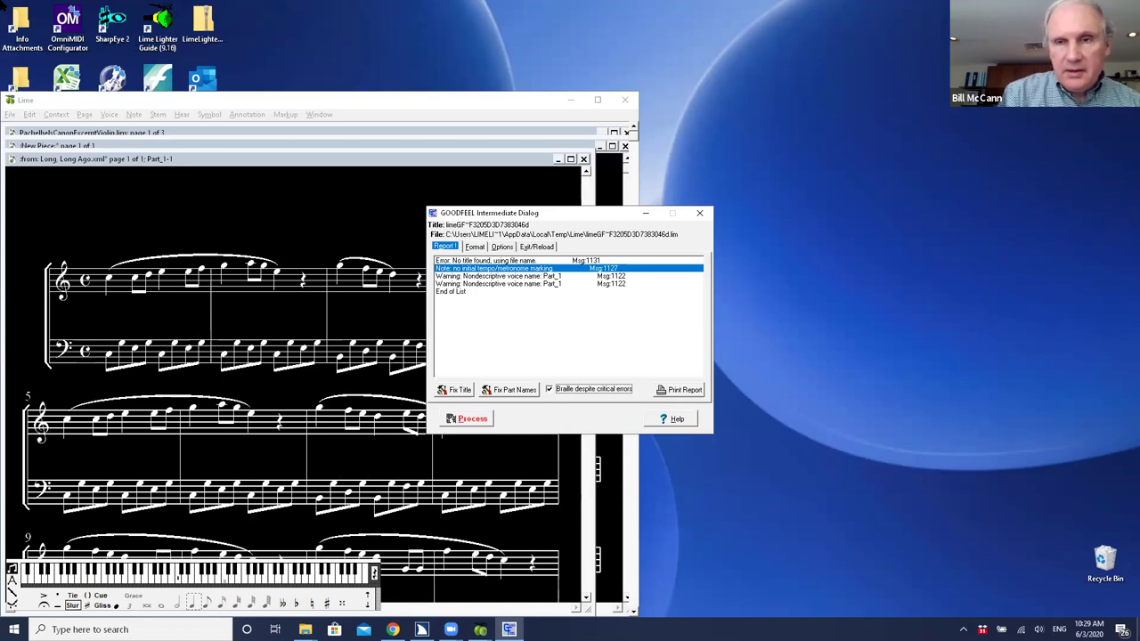
key(alt+p)
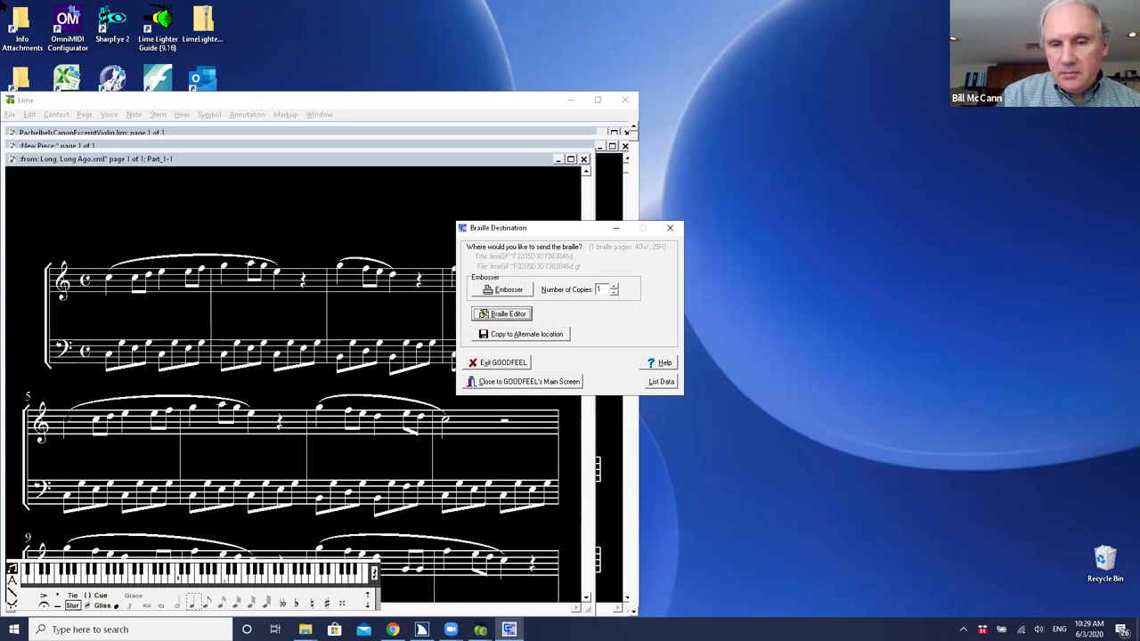
Step: Send the braille to the Braille Editor and read down to the first line of music
key(Return)
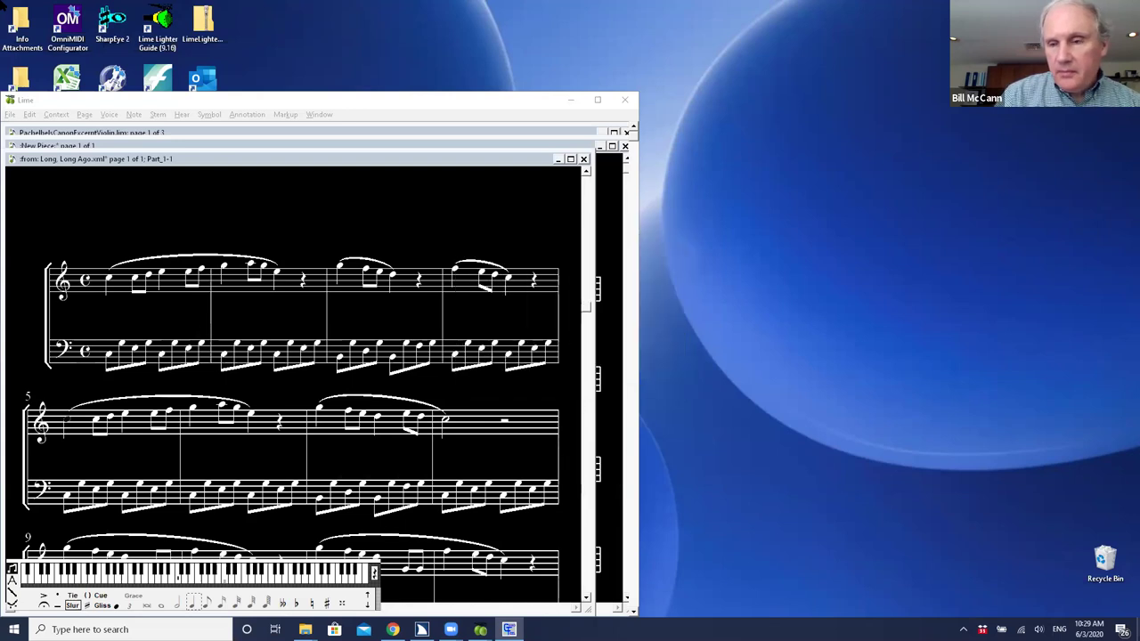
key(Return)
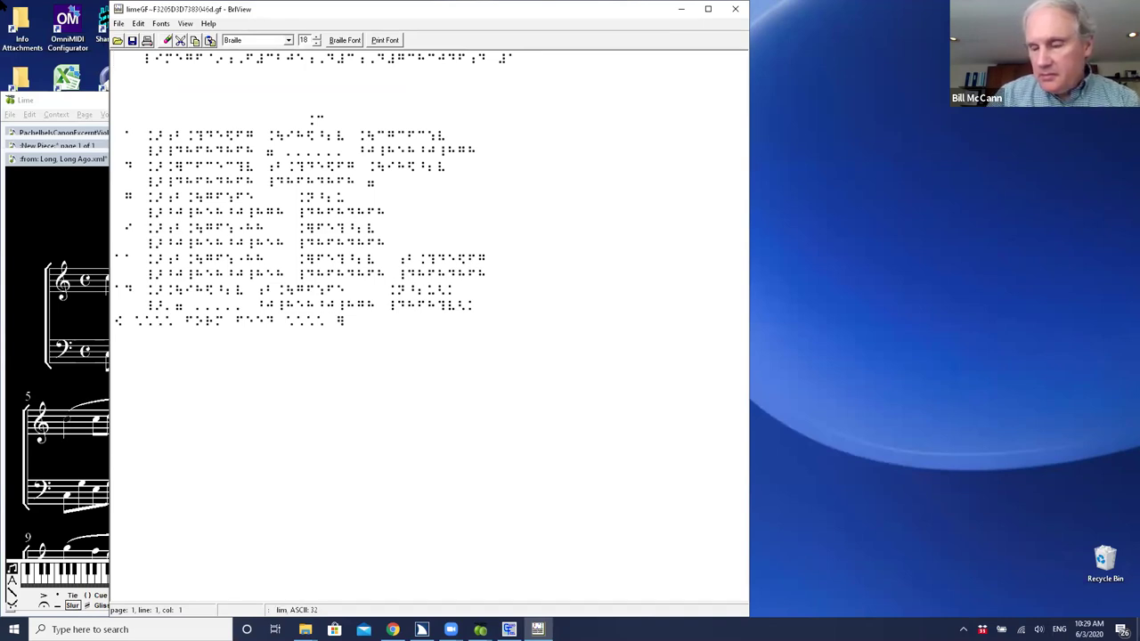
key(Down)
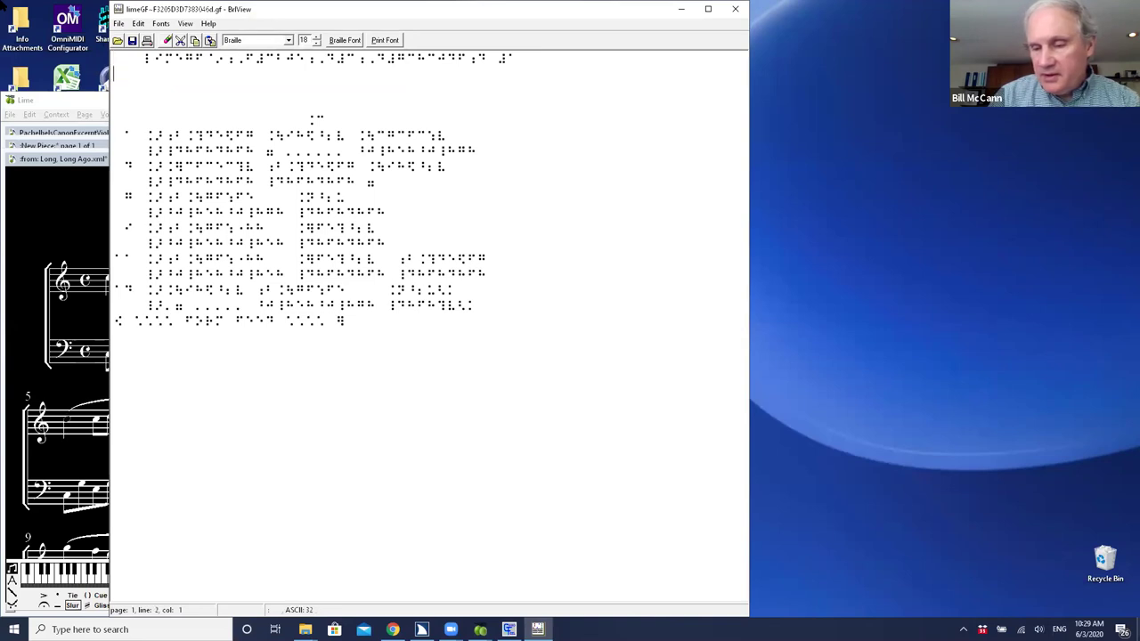
key(Down)
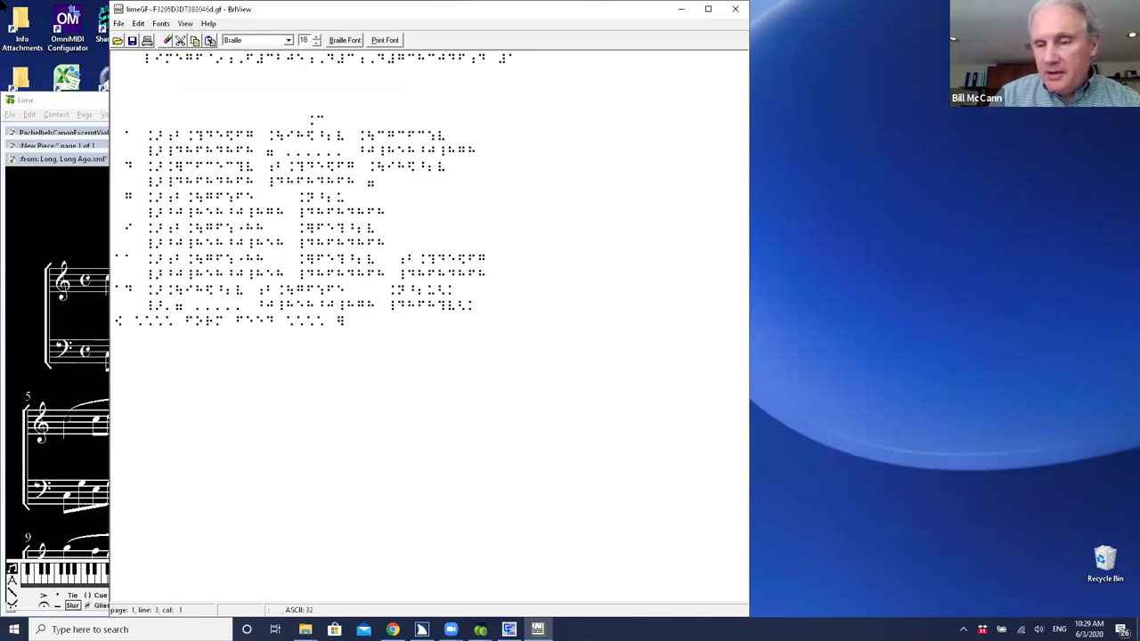
key(Down)
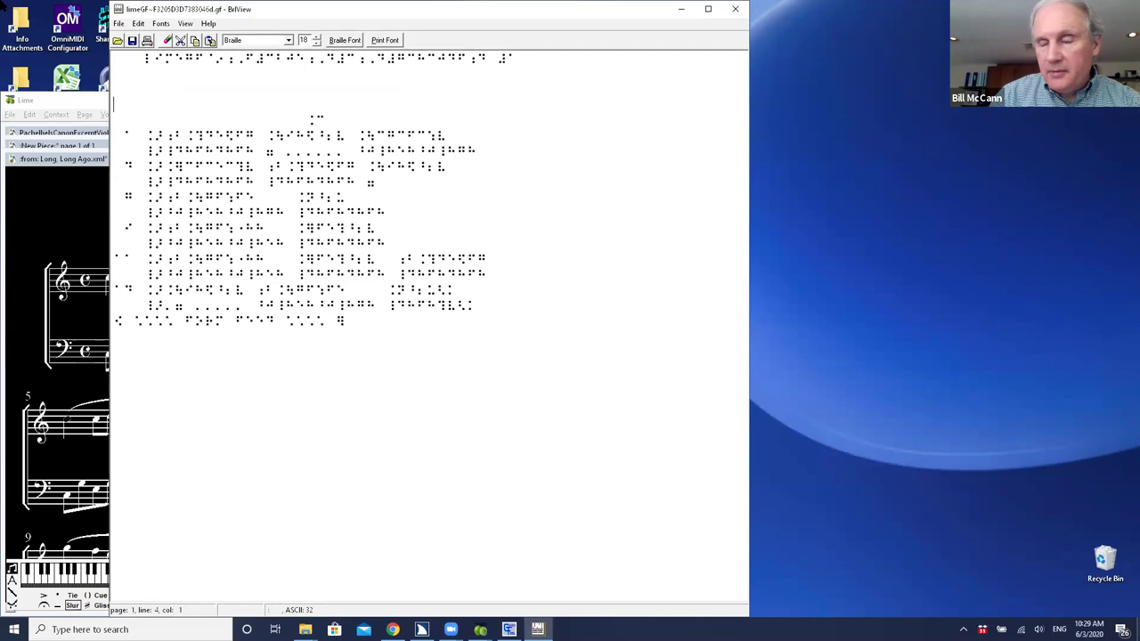
key(Down)
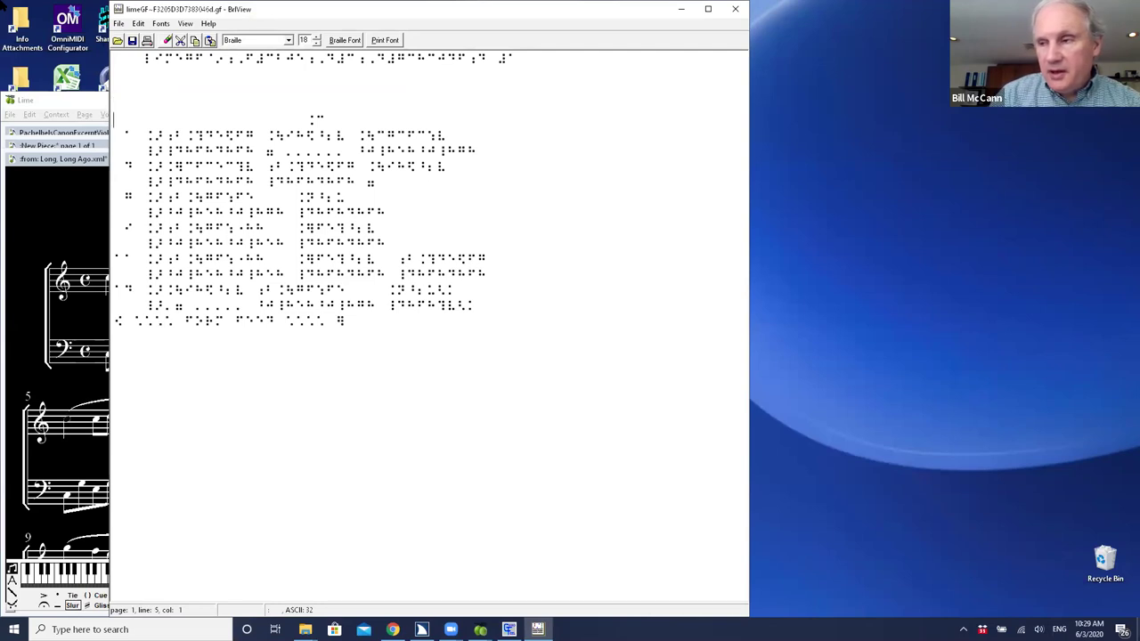
key(Down)
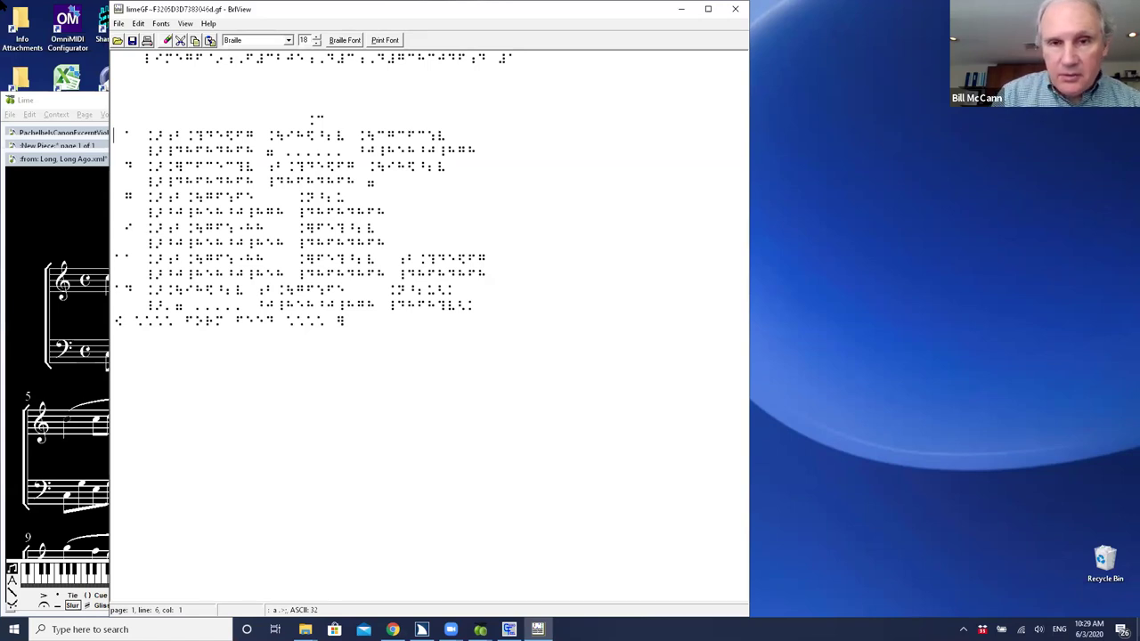
Step: Close the braille editor and GOODFEEL, and quit Lime without saving Long, Long Ago.xml or New Piece
key(alt+F4)
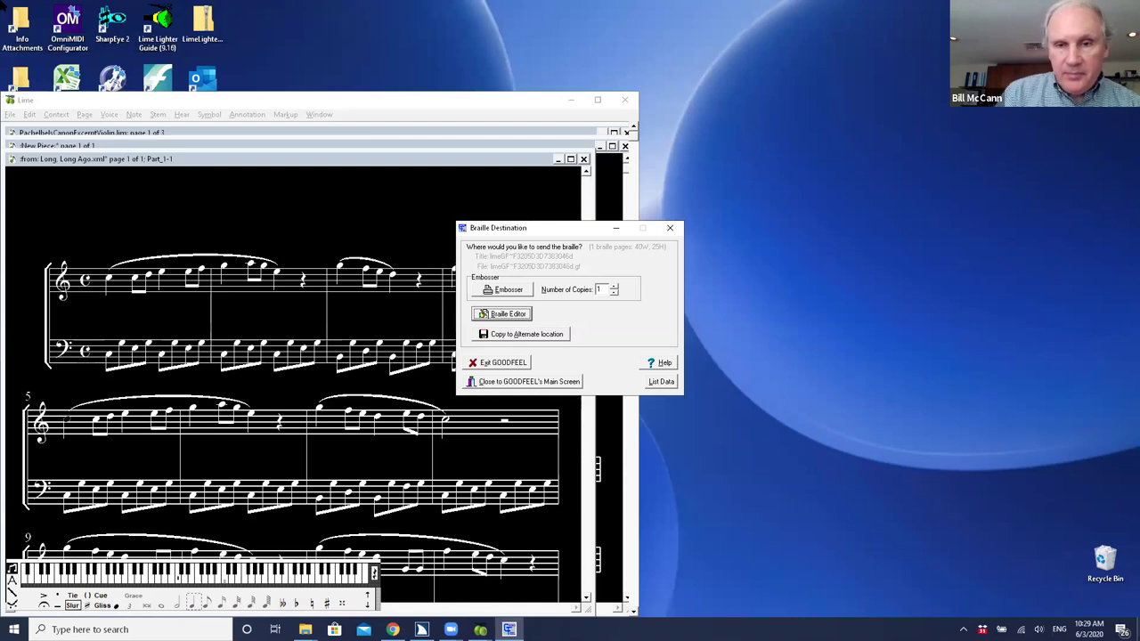
key(alt+F4)
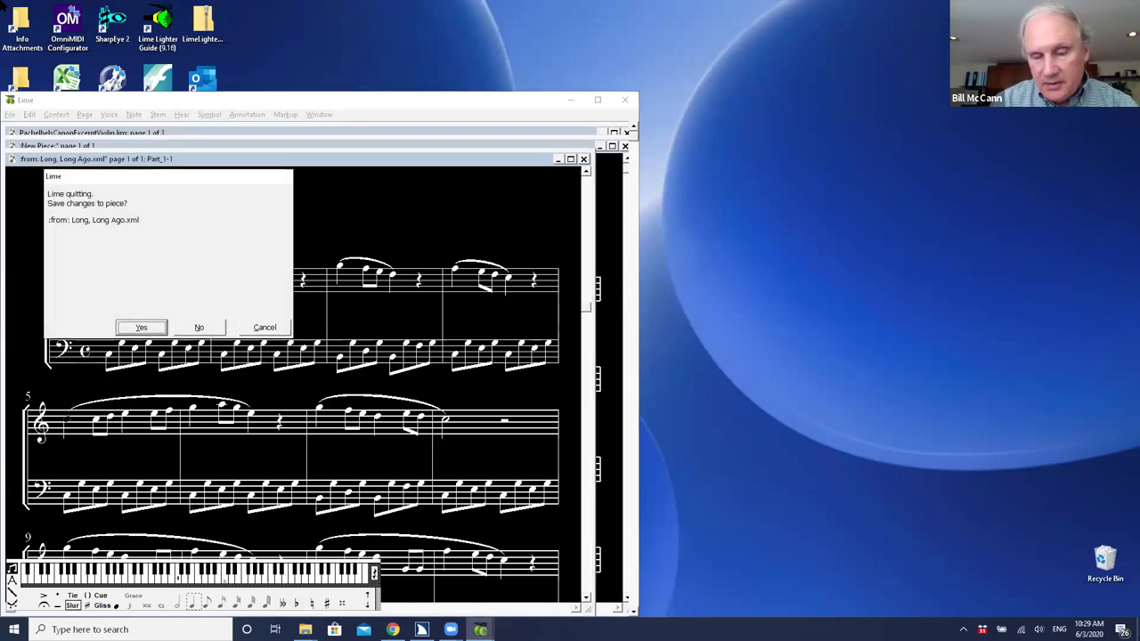
key(Tab)
key(Return)
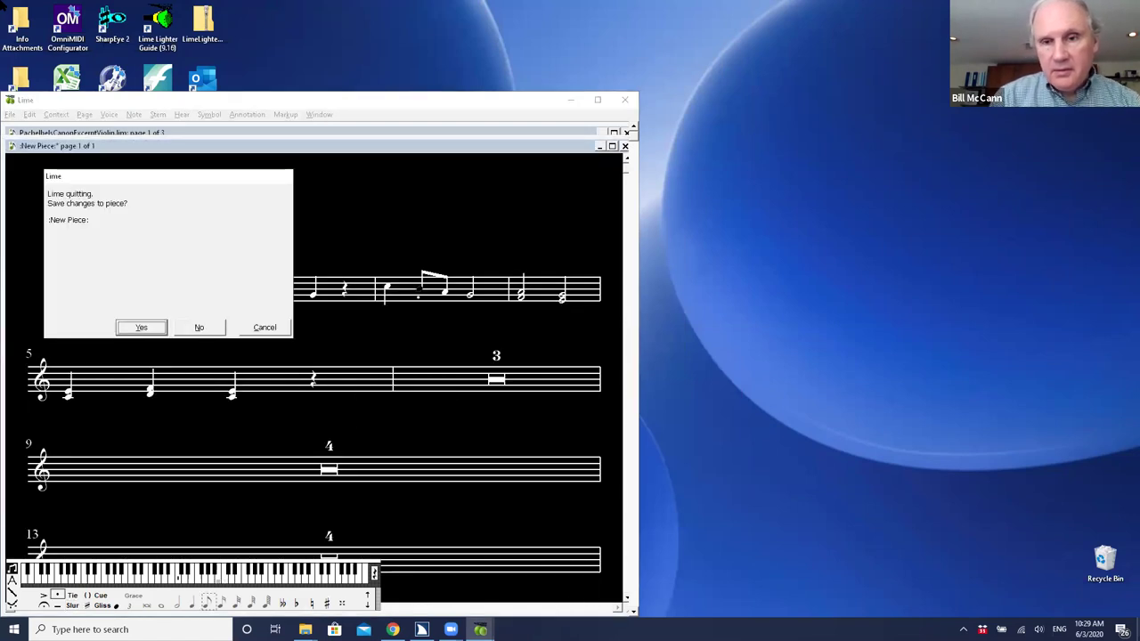
key(Tab)
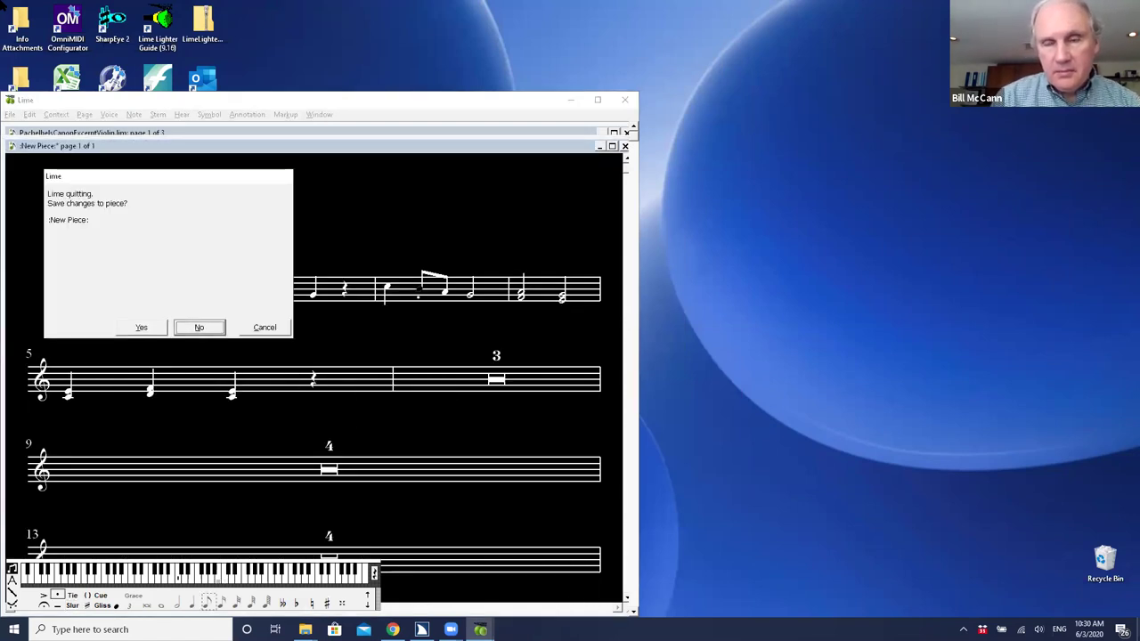
key(Return)
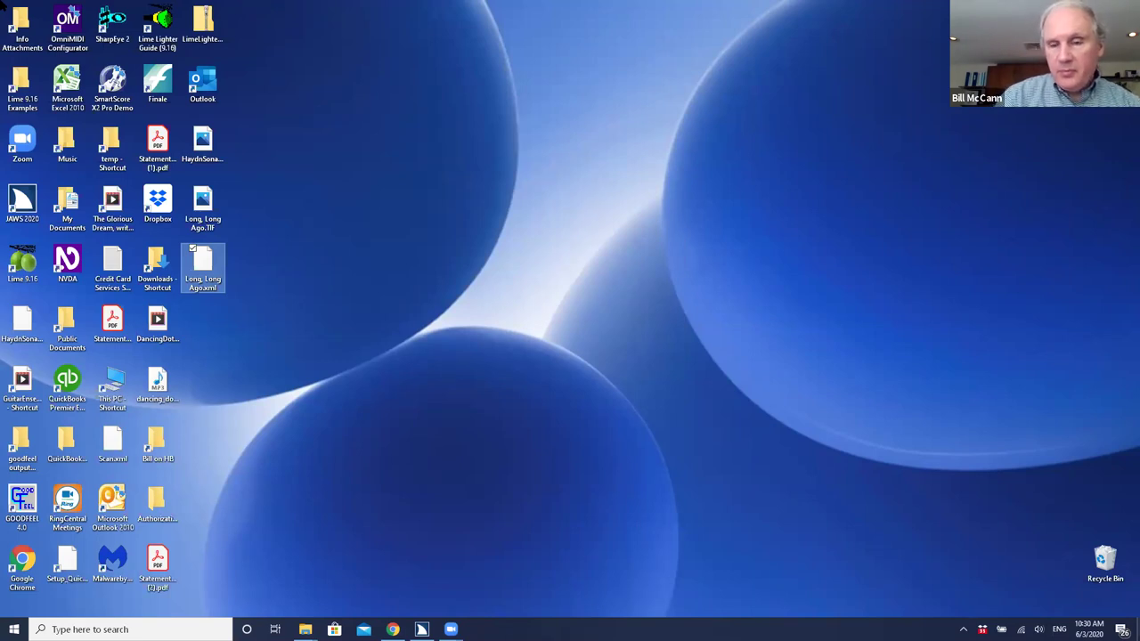
key(alt+Tab)
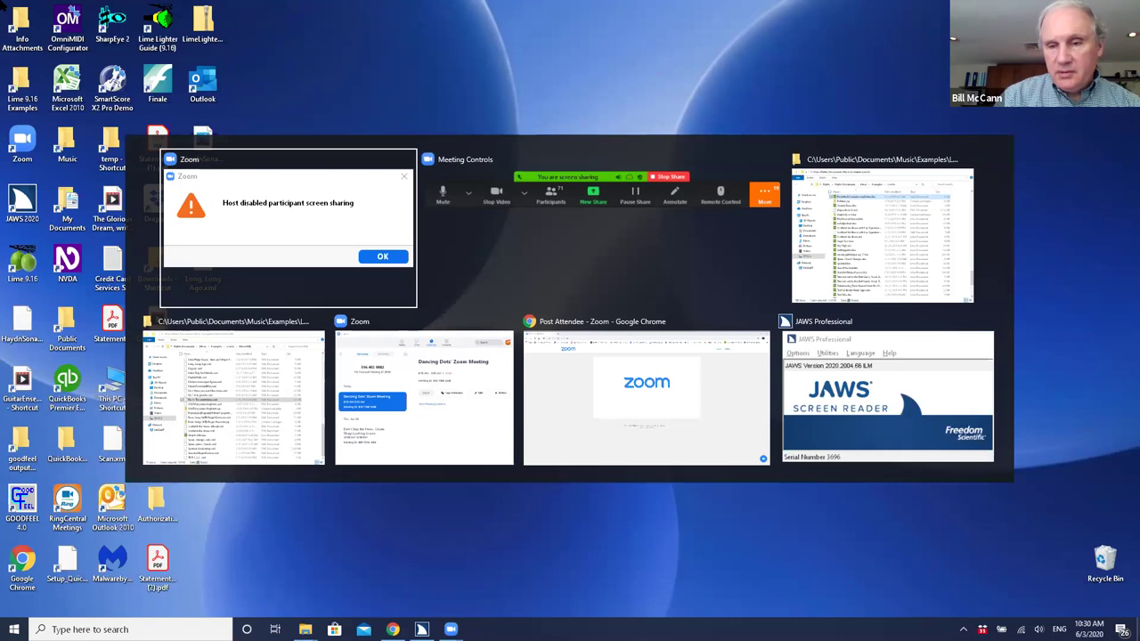
key(Escape)
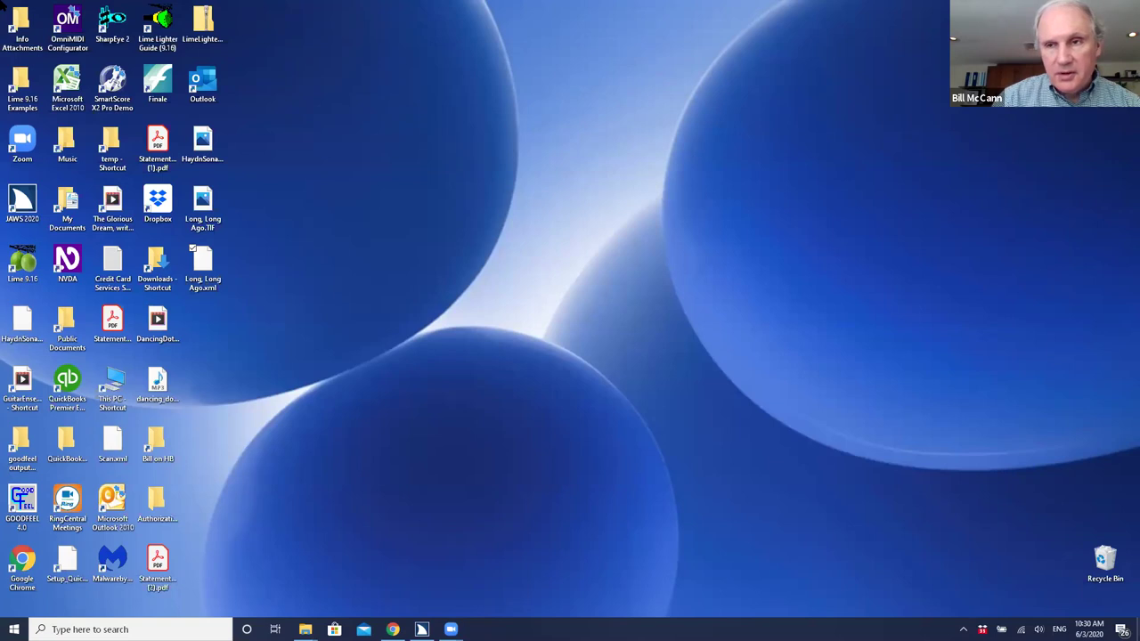
key(alt+Tab)
key(alt+Tab)
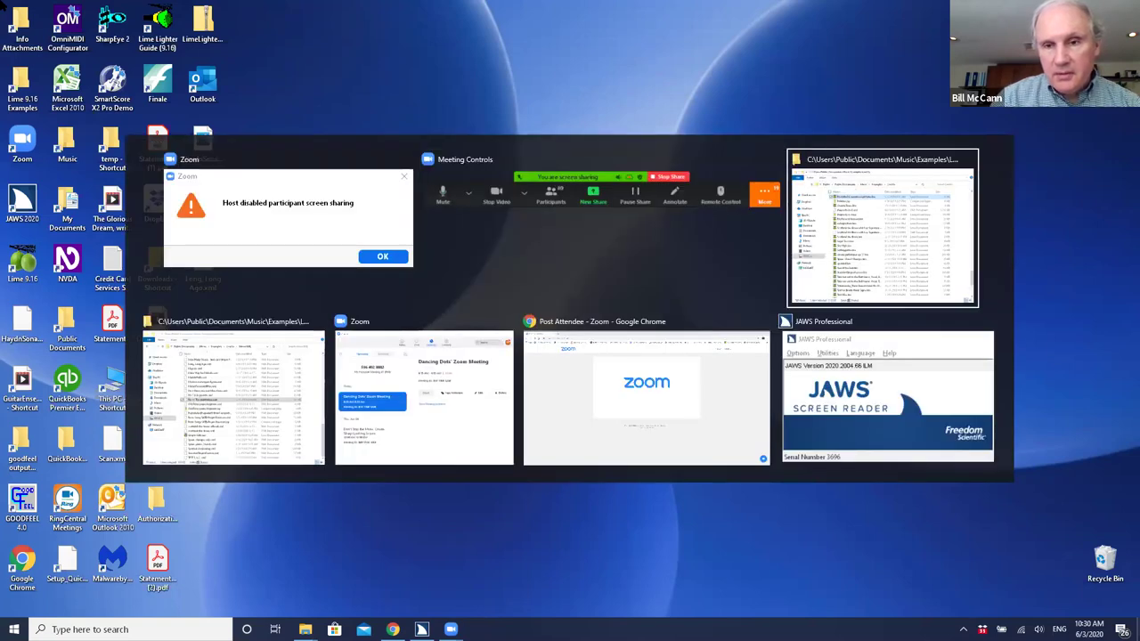
key(alt+Tab)
key(alt+Tab)
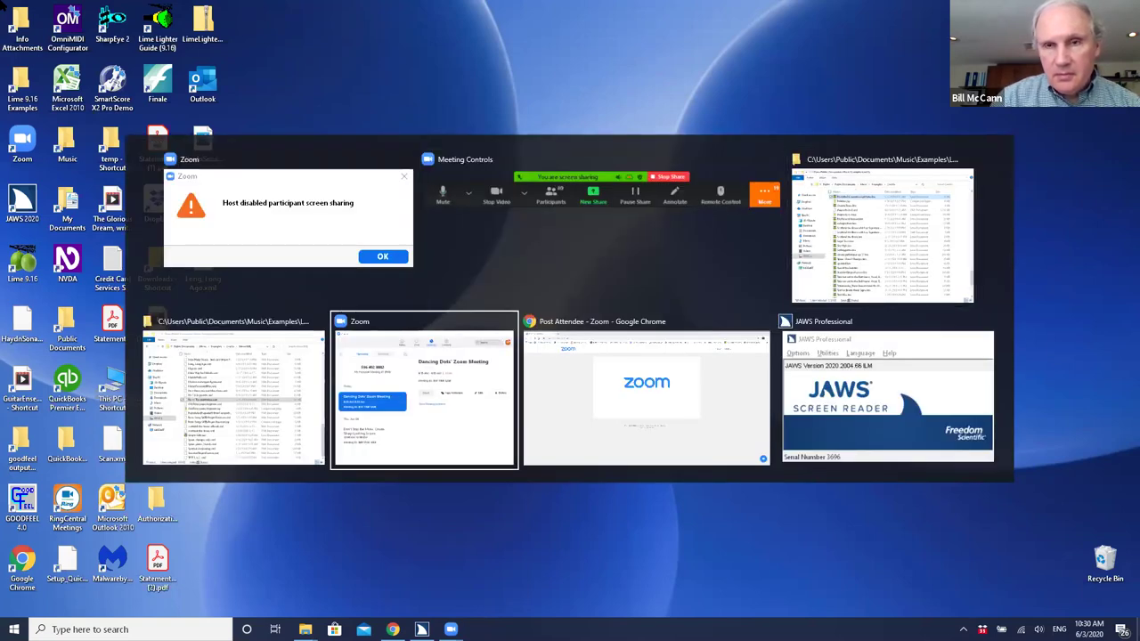
key(alt+Tab)
key(alt+Tab)
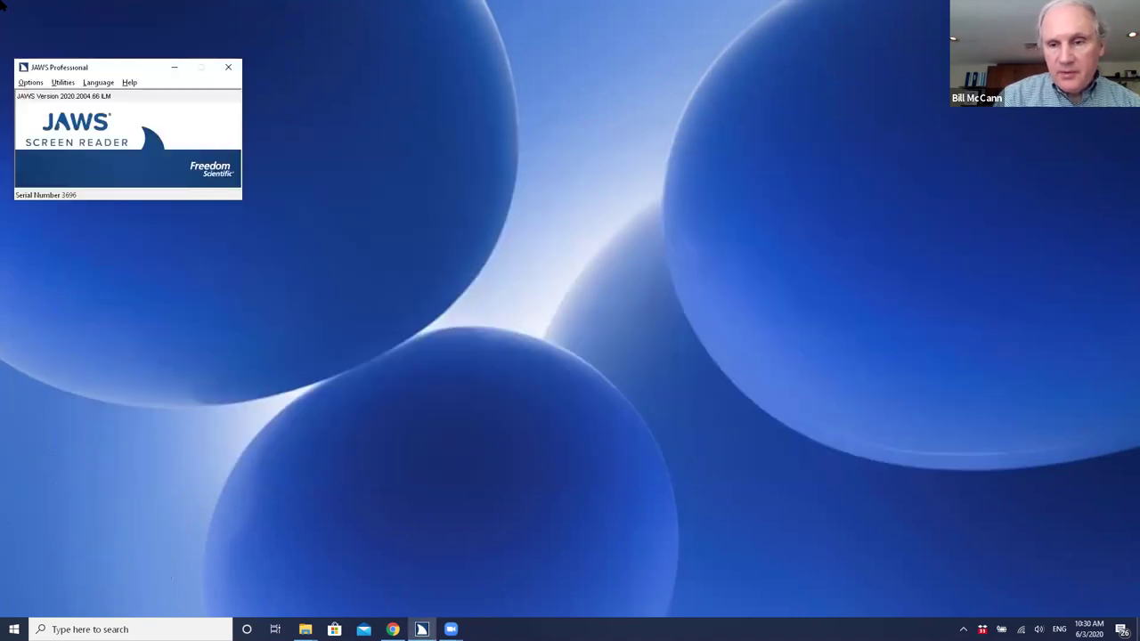
Step: Start SharpEye 2 from the desktop and open the scanned image HaydnSonata.TIF
key(super+d)
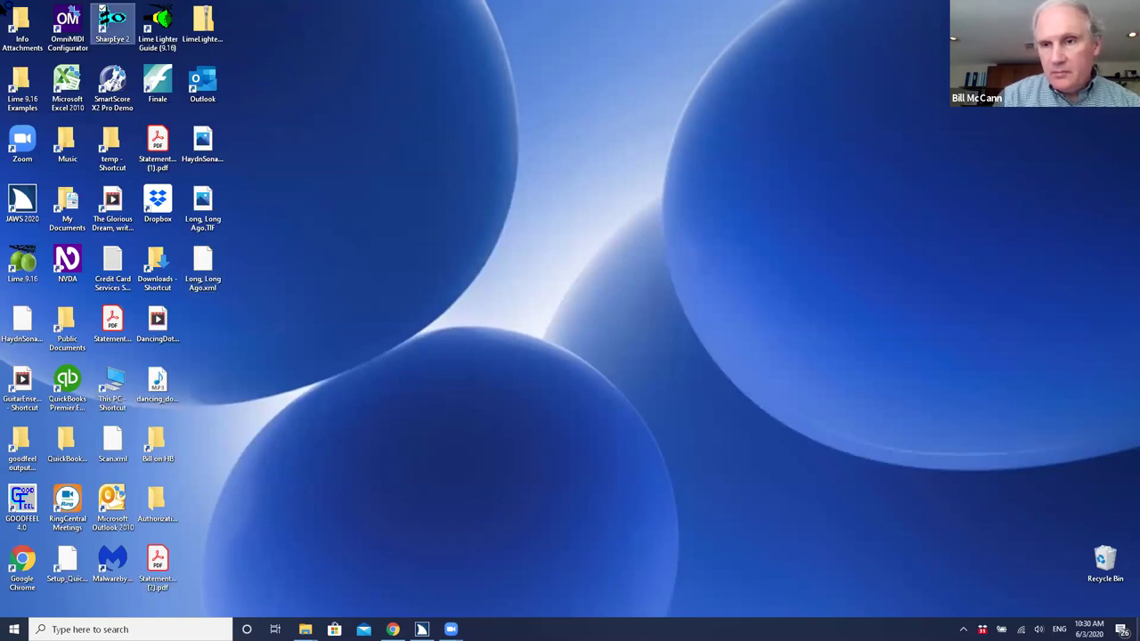
key(Return)
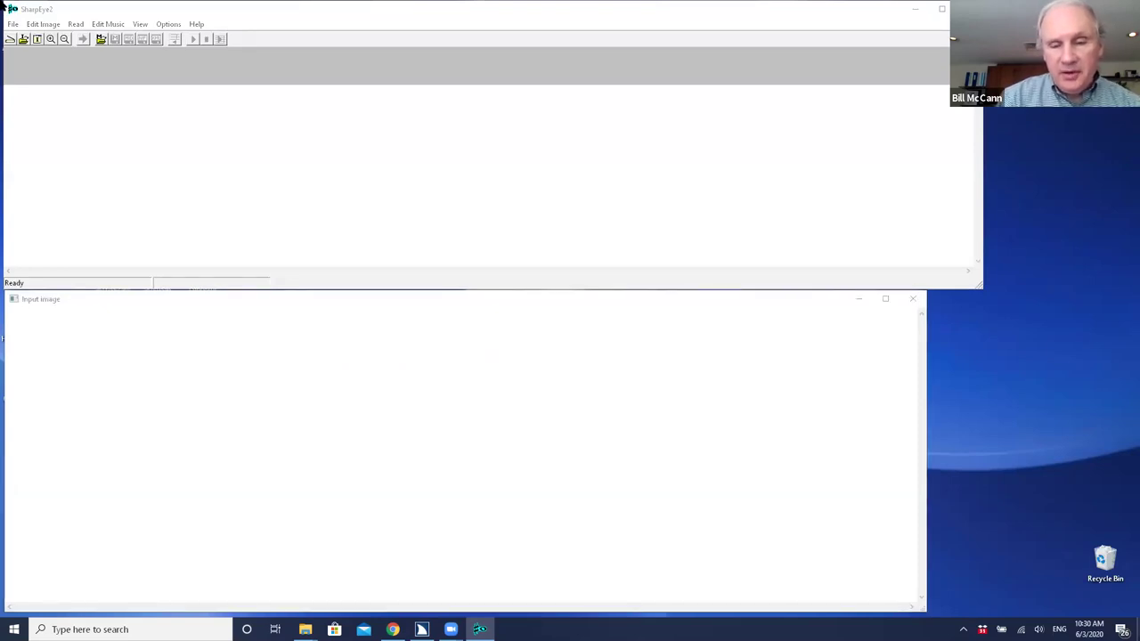
key(ctrl+o)
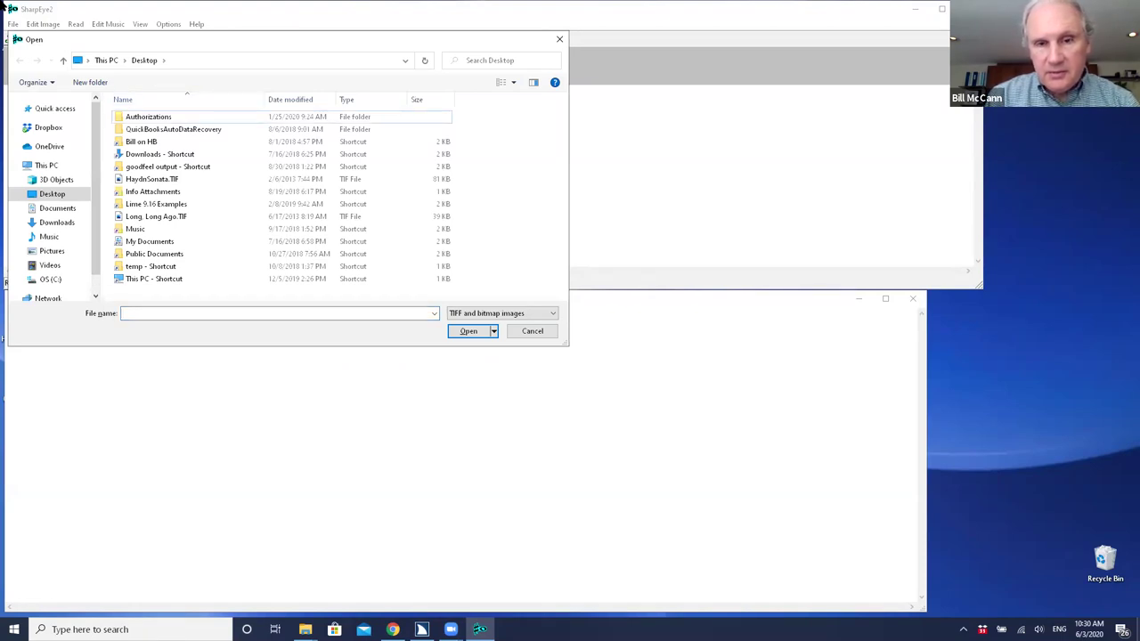
key(h)
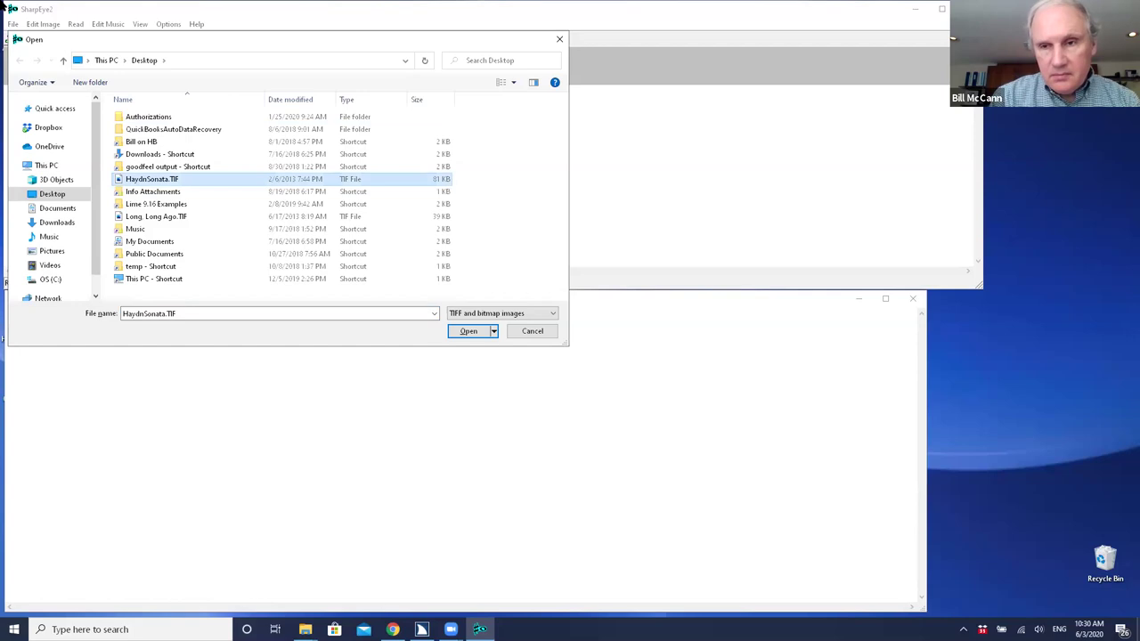
key(Return)
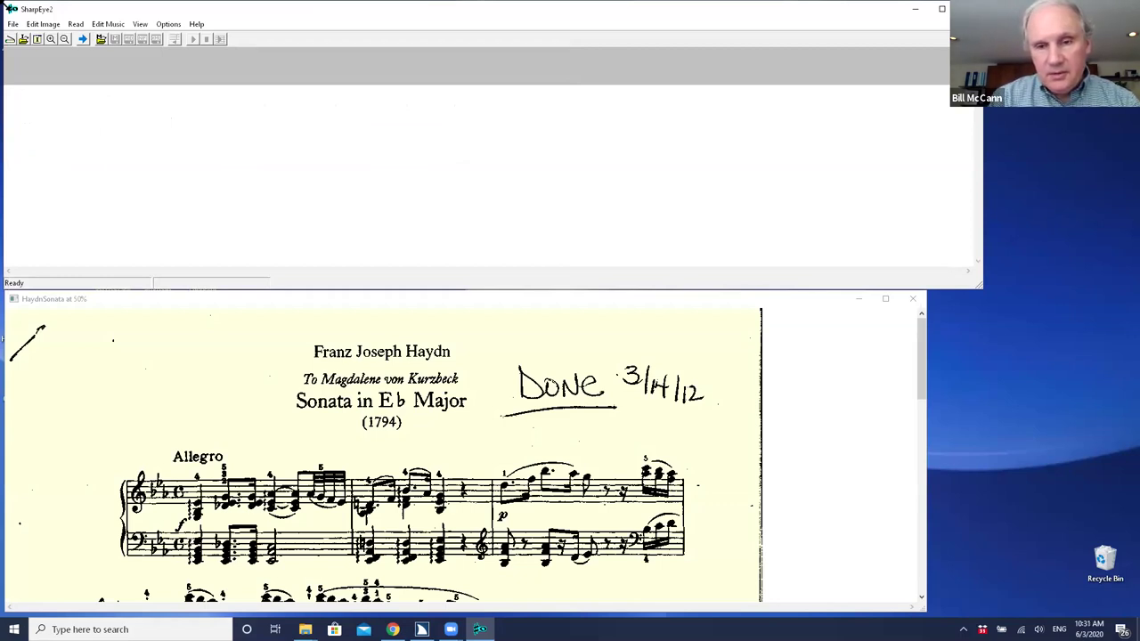
Step: Run music recognition on the scanned Haydn sonata page
key(alt+r)
key(Down)
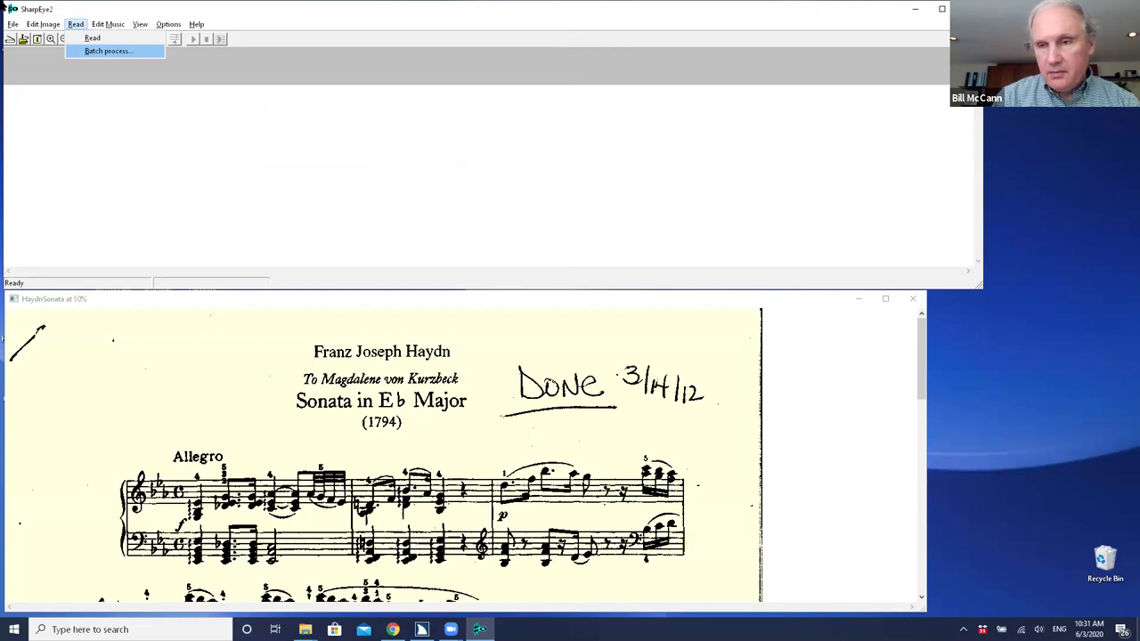
key(Up)
key(Return)
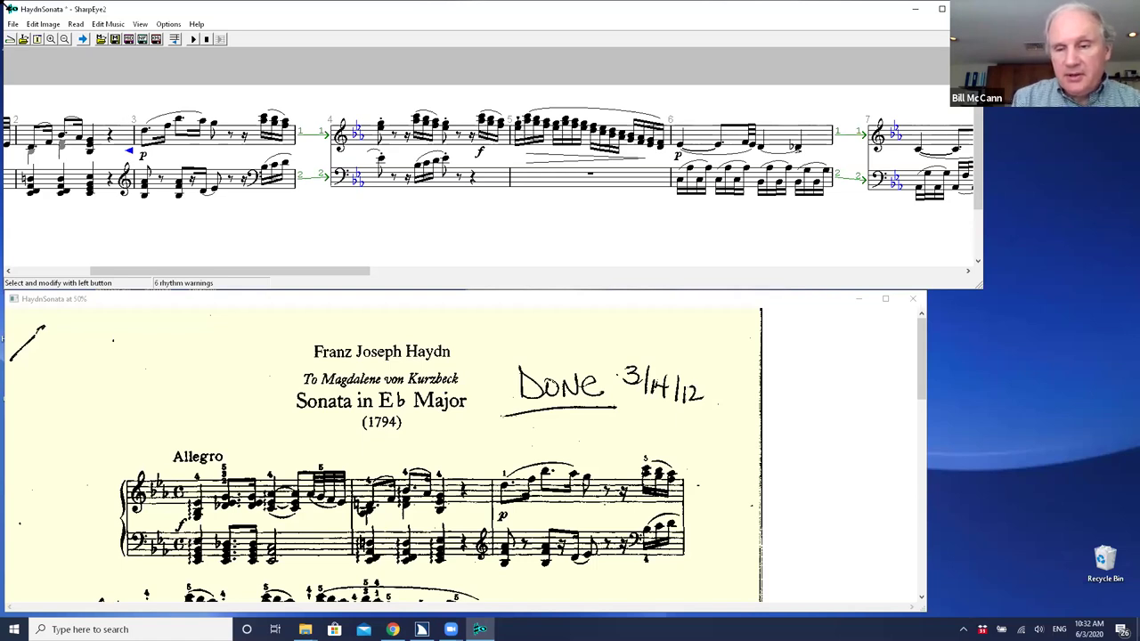
Step: Save the recognised music as the MusicXML file HaydnSonata.xml on the Desktop, replacing the existing file
click(13, 24)
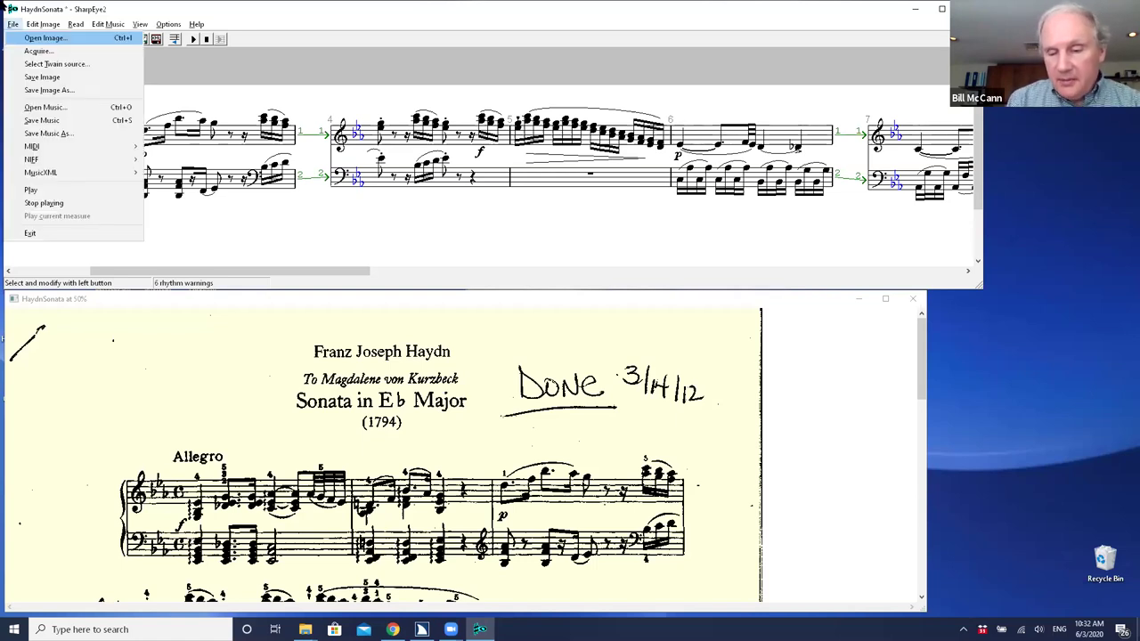
key(Up)
key(Up)
key(Up)
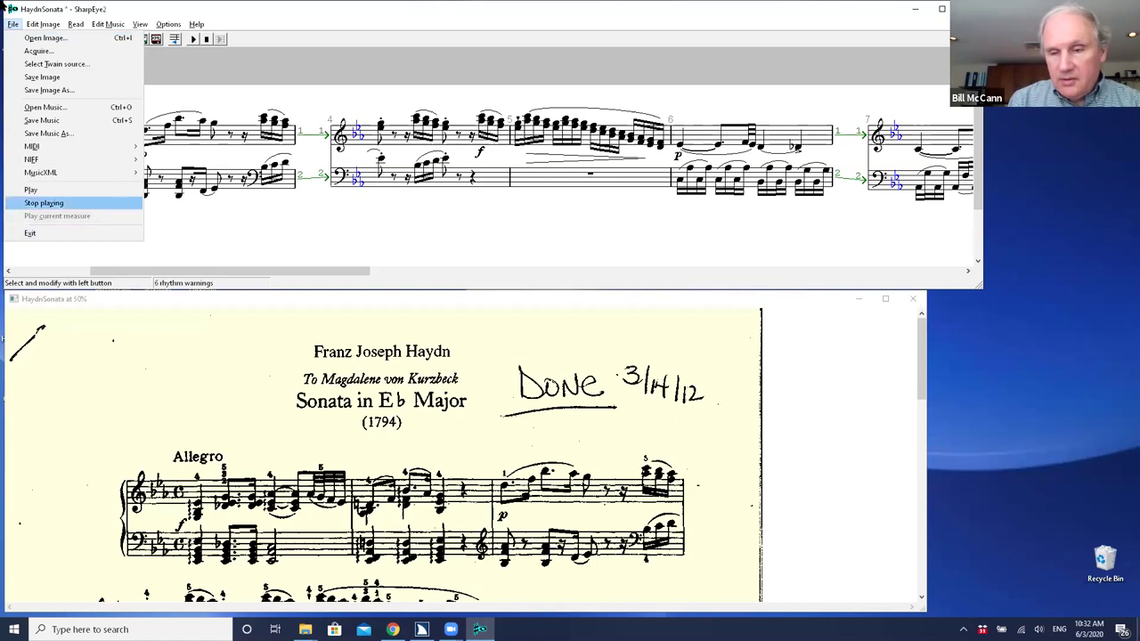
key(Up)
key(Up)
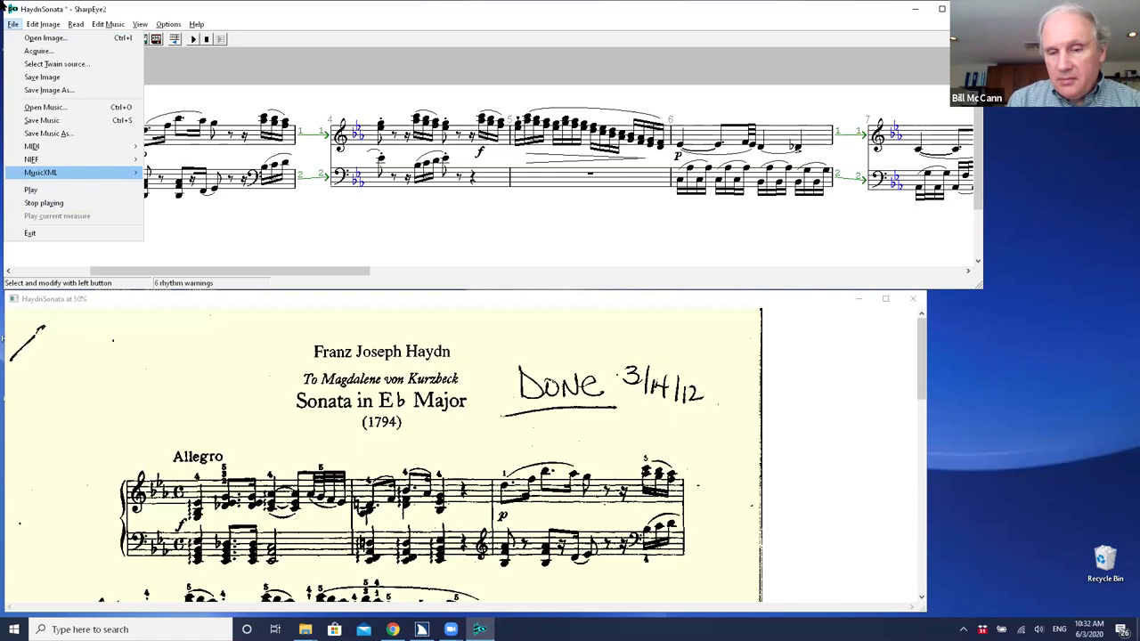
key(Right)
key(Down)
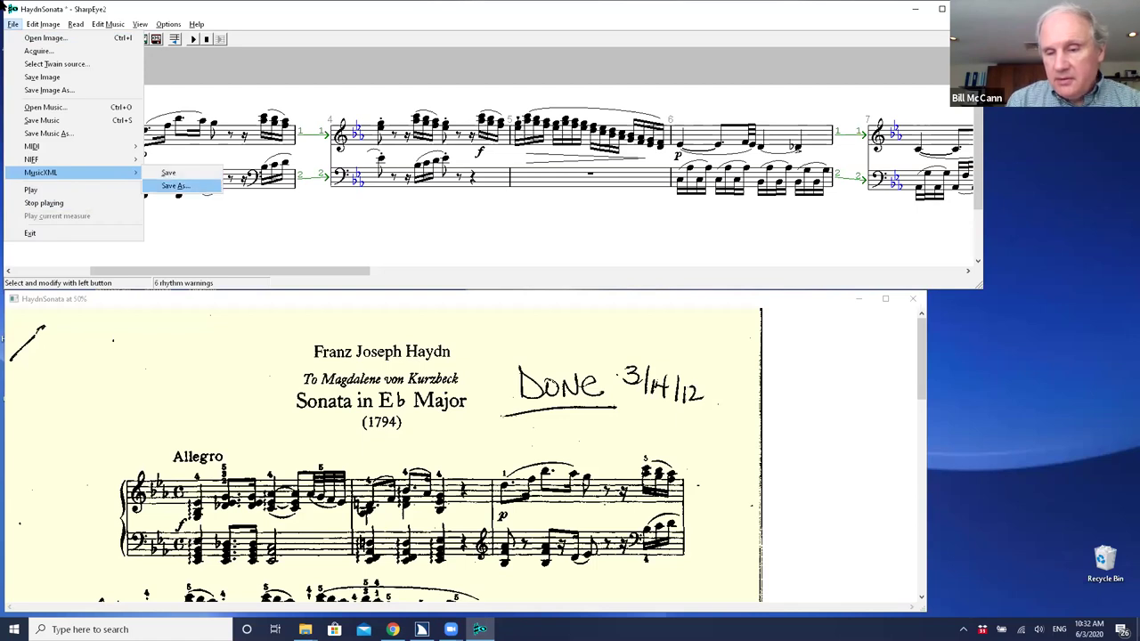
key(Return)
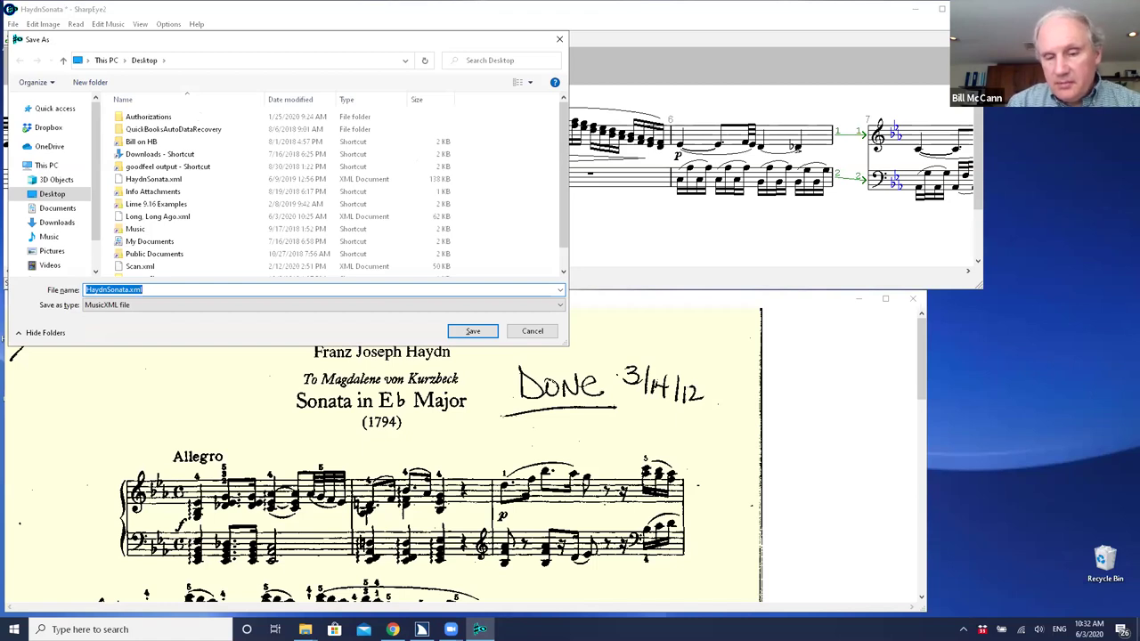
key(Return)
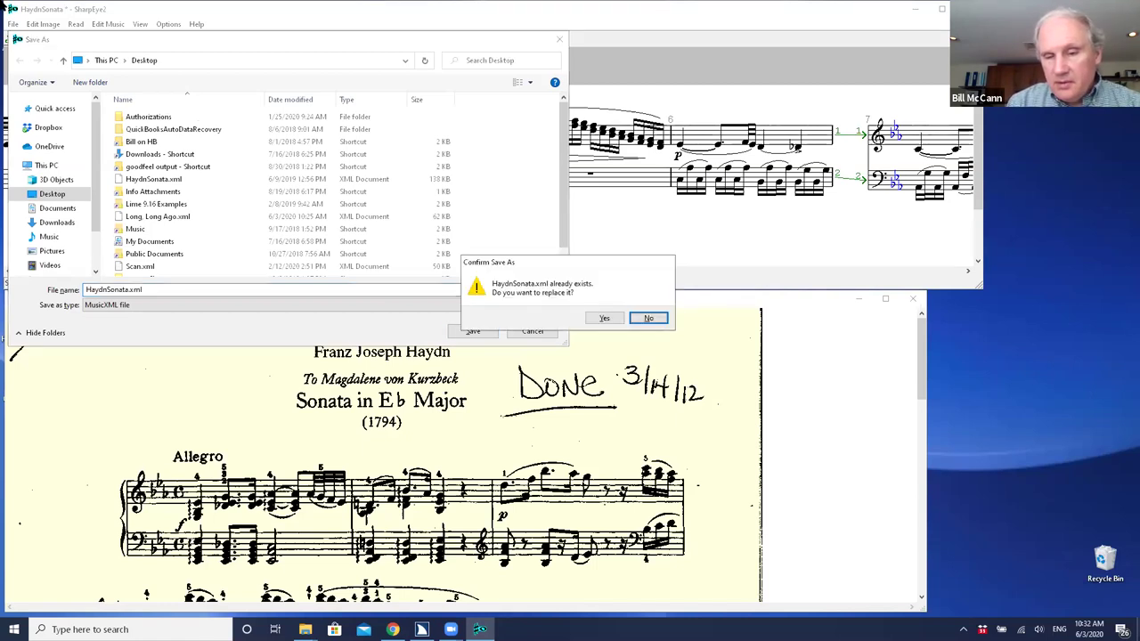
key(Left)
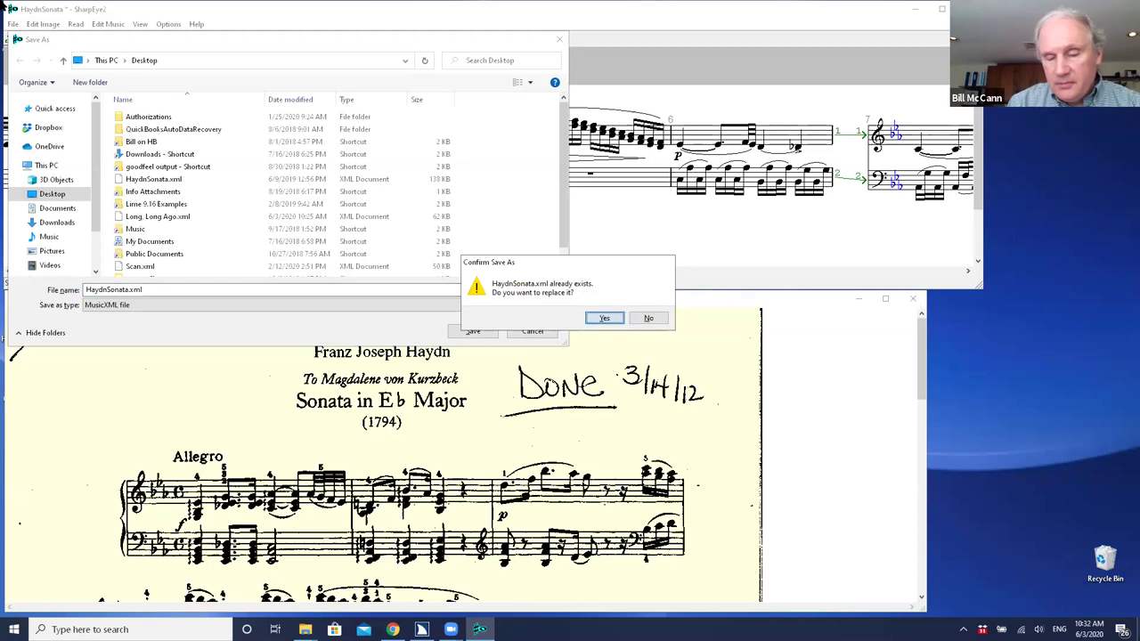
key(Escape)
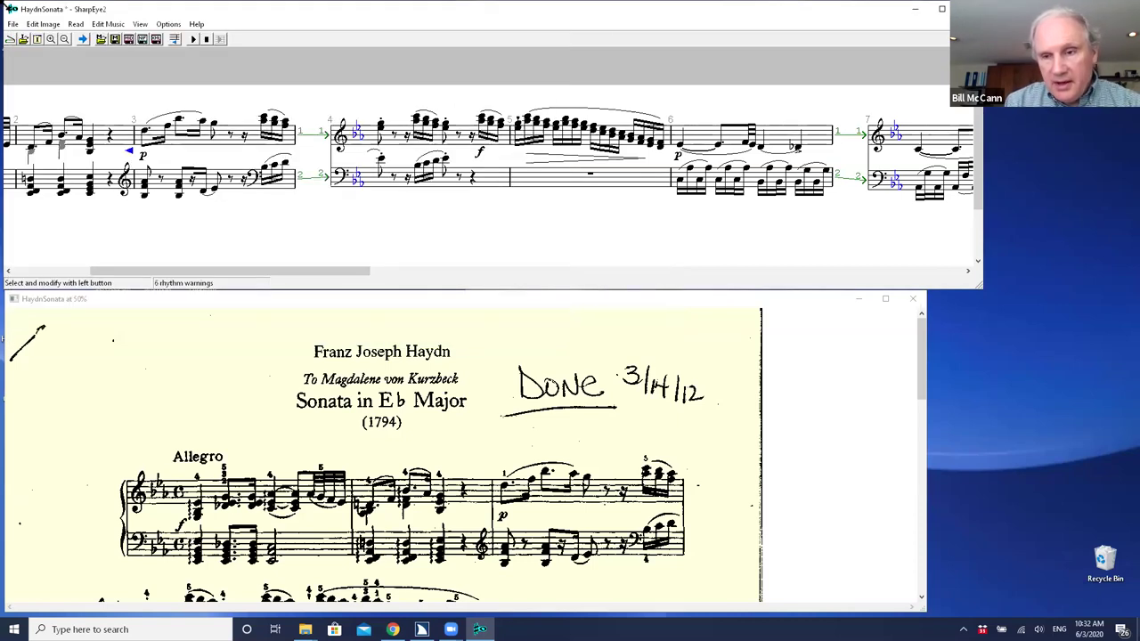
Step: Quit SharpEye without saving the music in its own format and start Lime
double_click(9, 8)
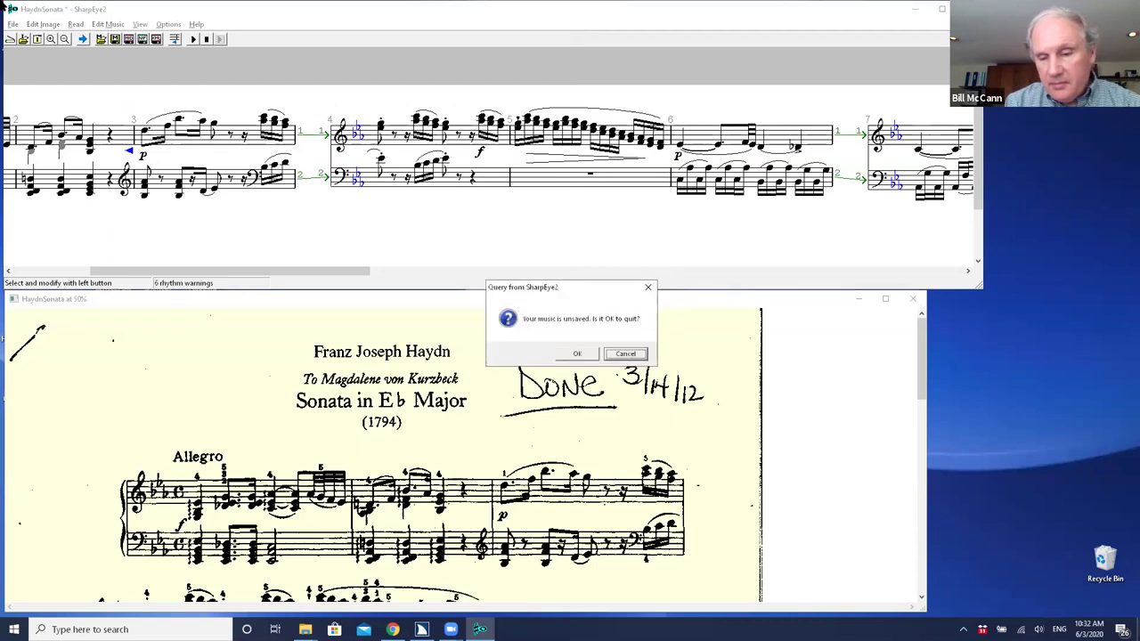
key(Return)
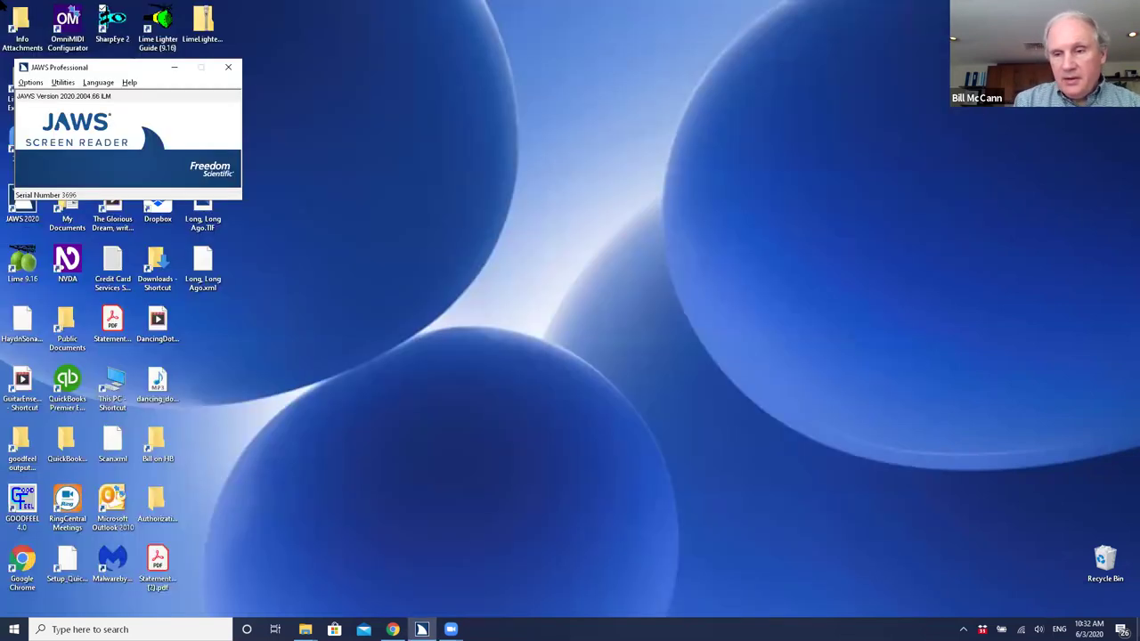
key(Return)
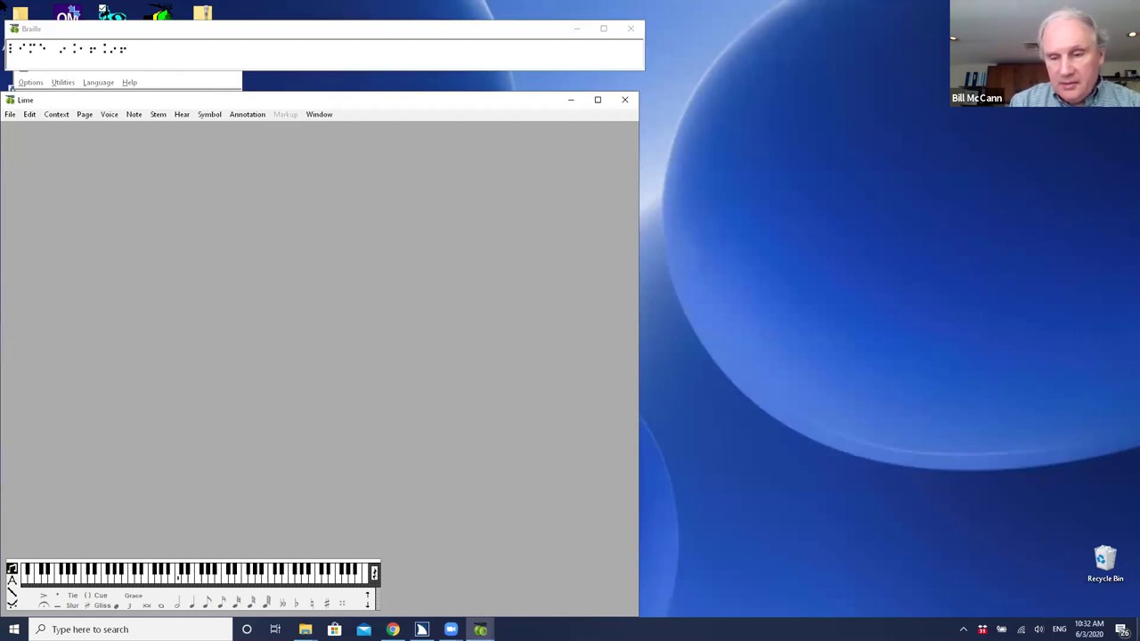
Step: Import HaydnSonata.xml from the Desktop as MusicXML, accepting the current import options
key(alt+f)
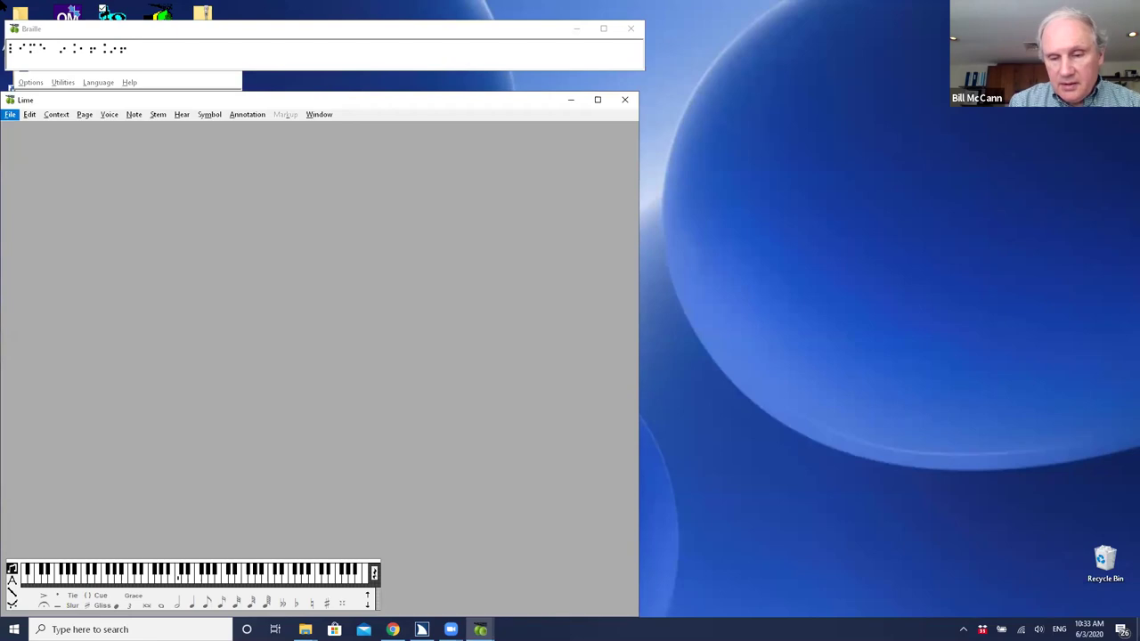
key(i)
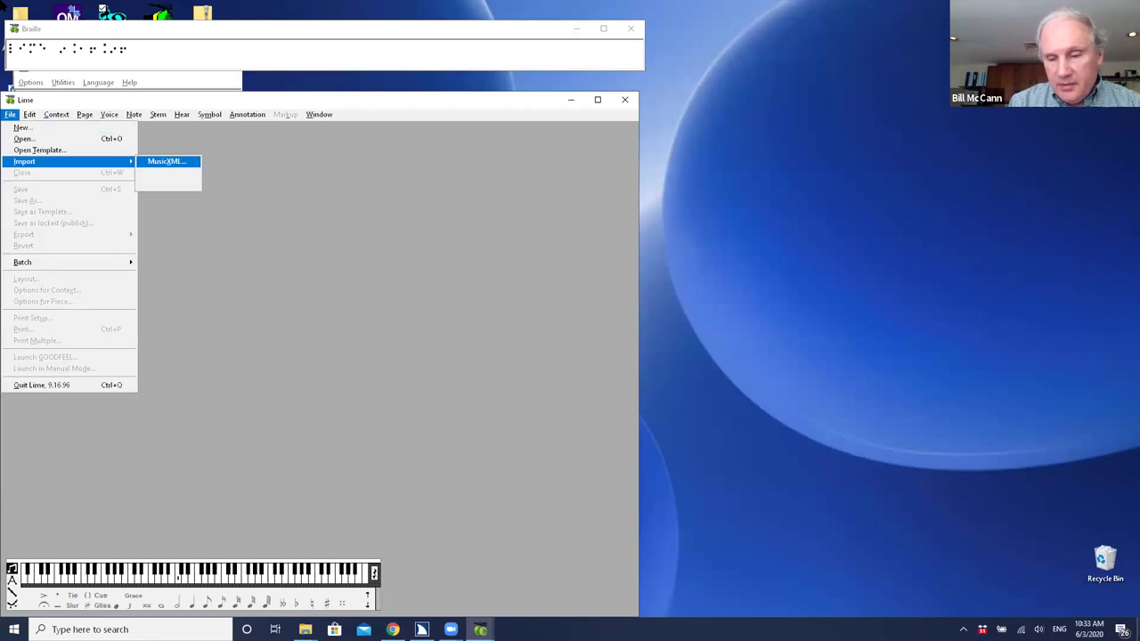
key(Return)
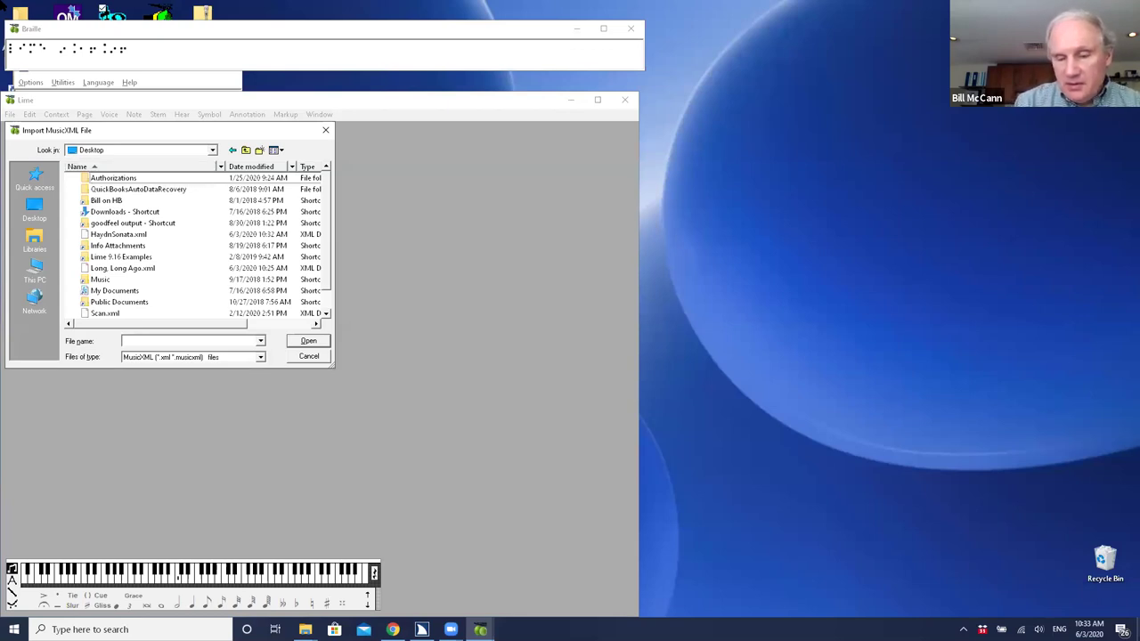
key(h)
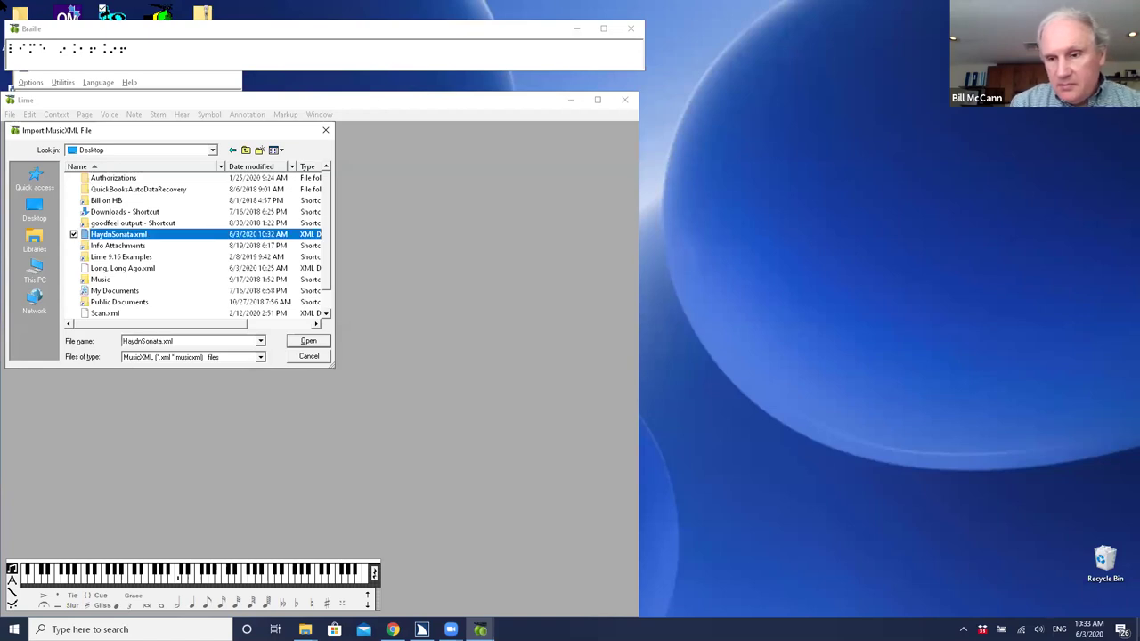
key(Return)
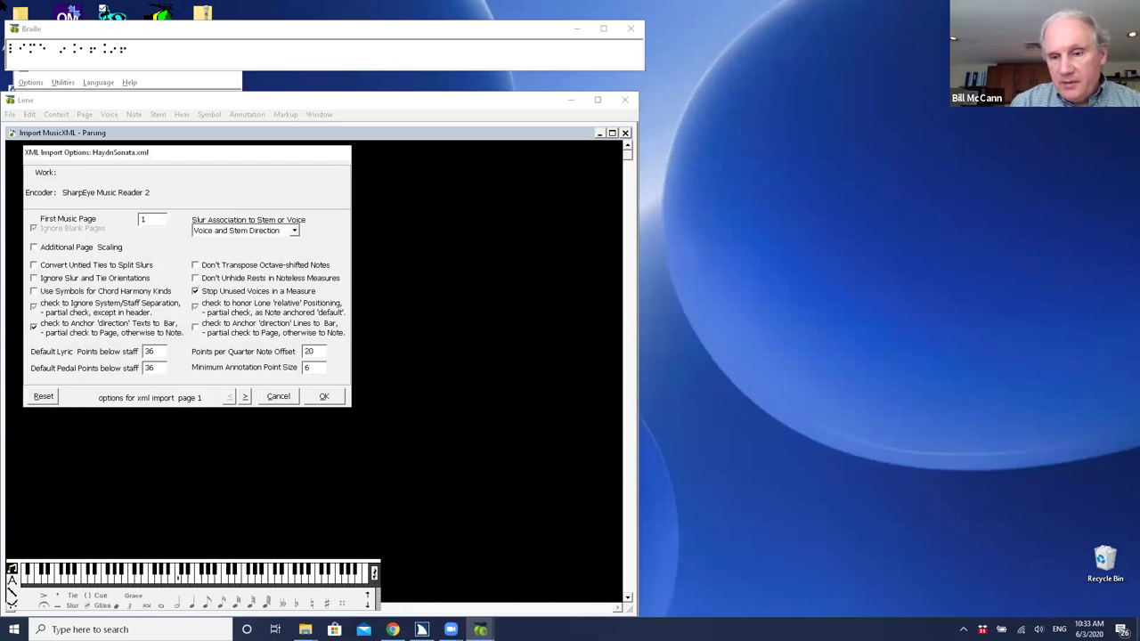
key(Return)
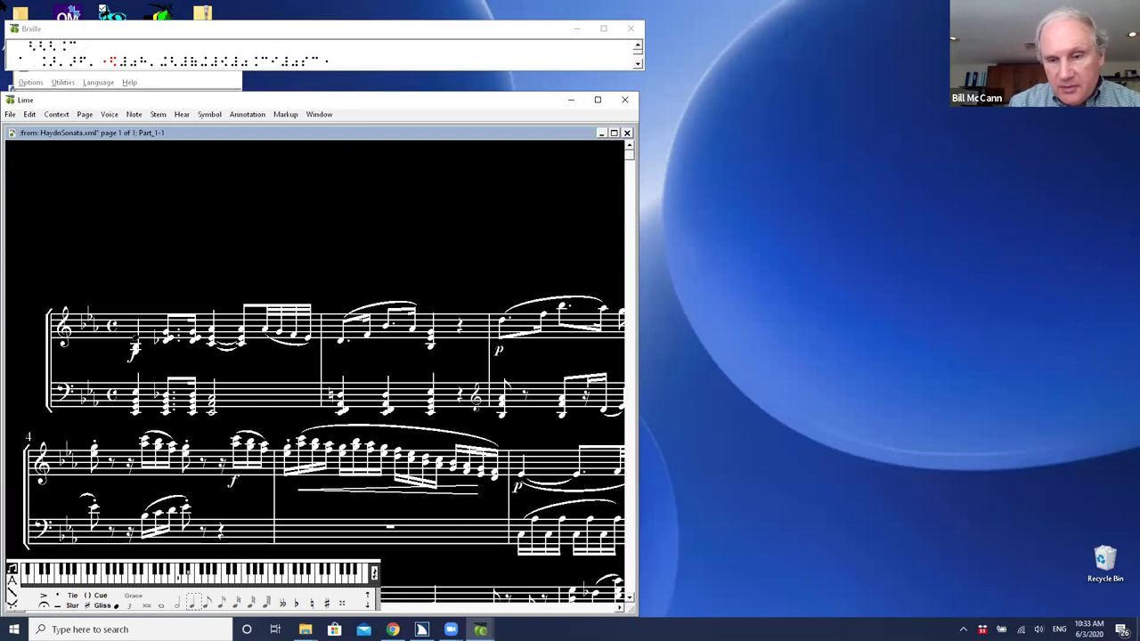
Step: Play back Part_1 of the imported Haydn sonata at 100 percent of the marked tempo, and stop playback near the page's end
key(ctrl+h)
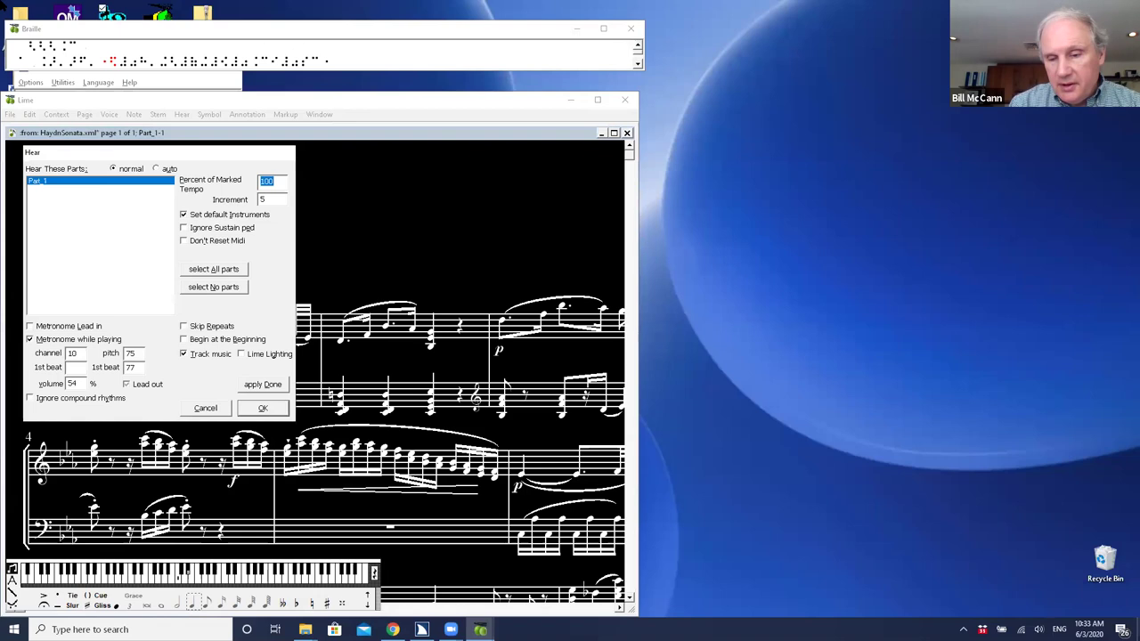
key(Return)
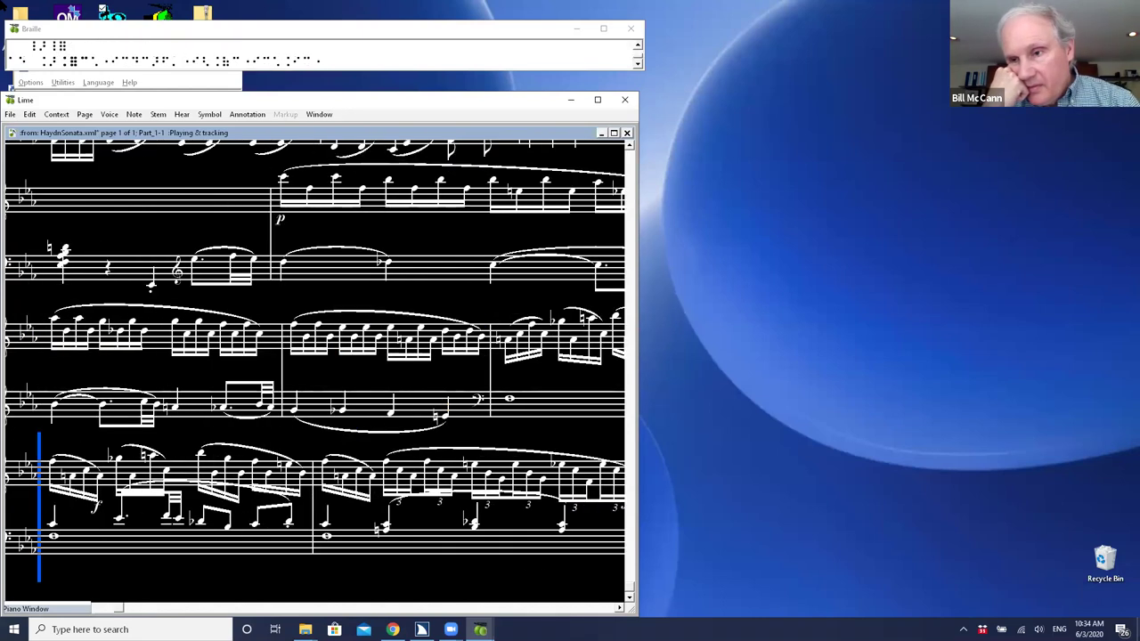
key(Escape)
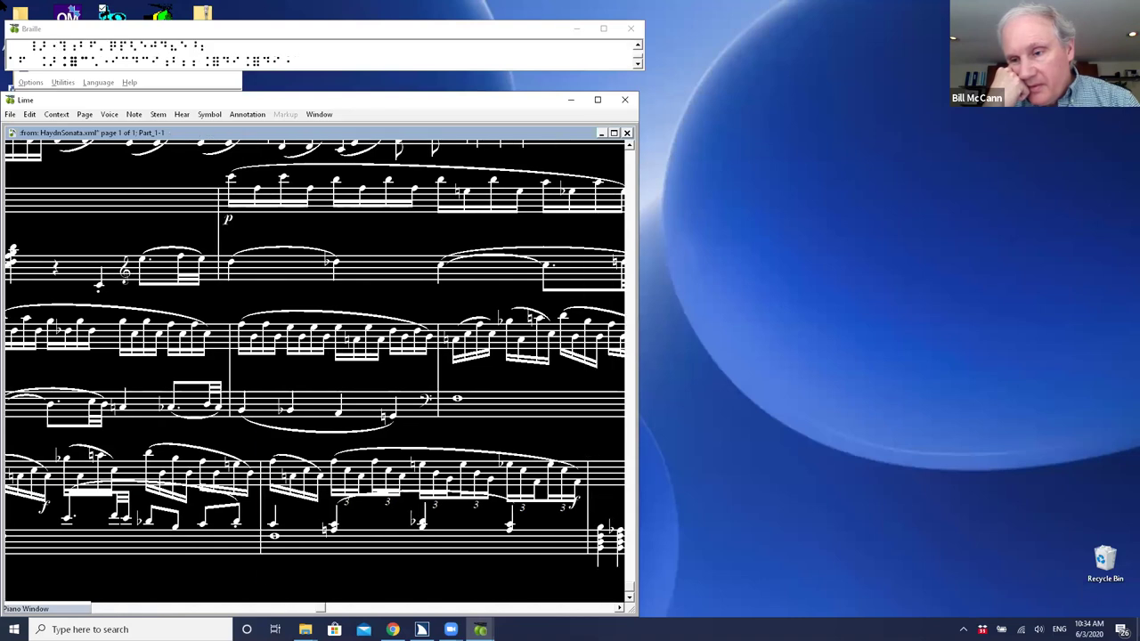